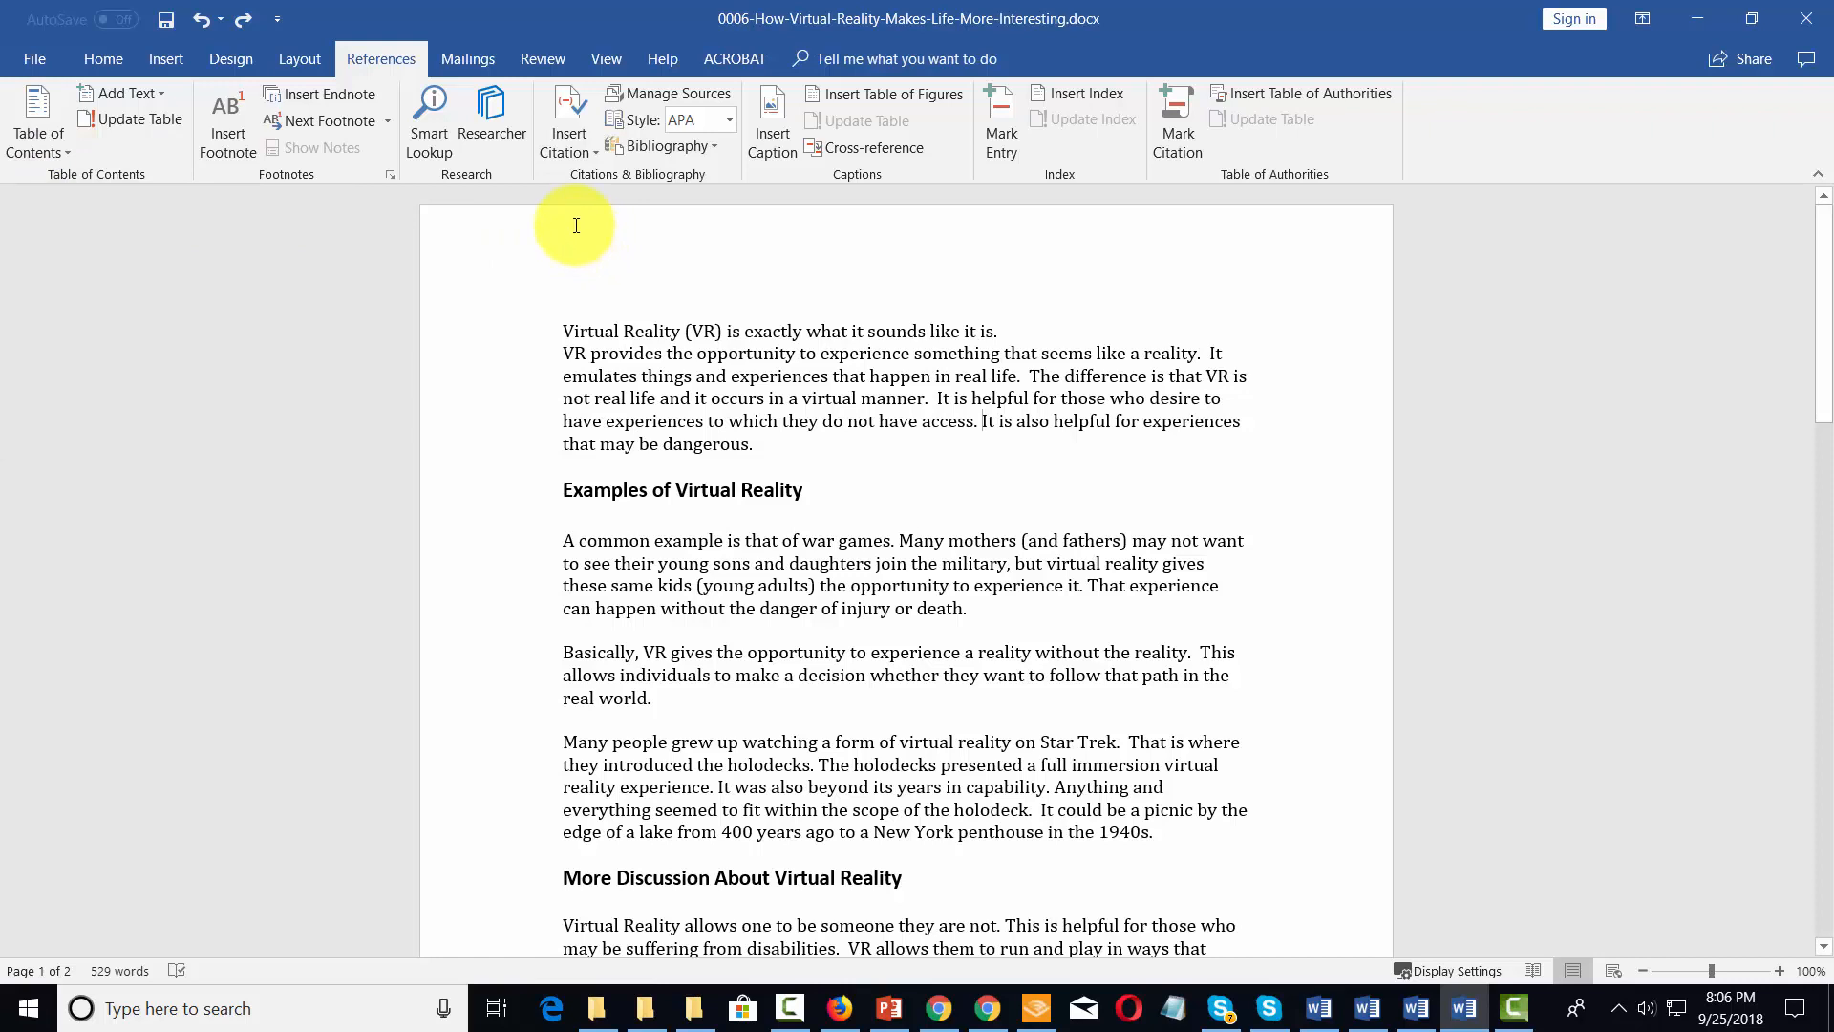
# Update the Heading 1 style to match the formatting of the "Examples of Virtual Reality" heading
pyautogui.click(116, 63)
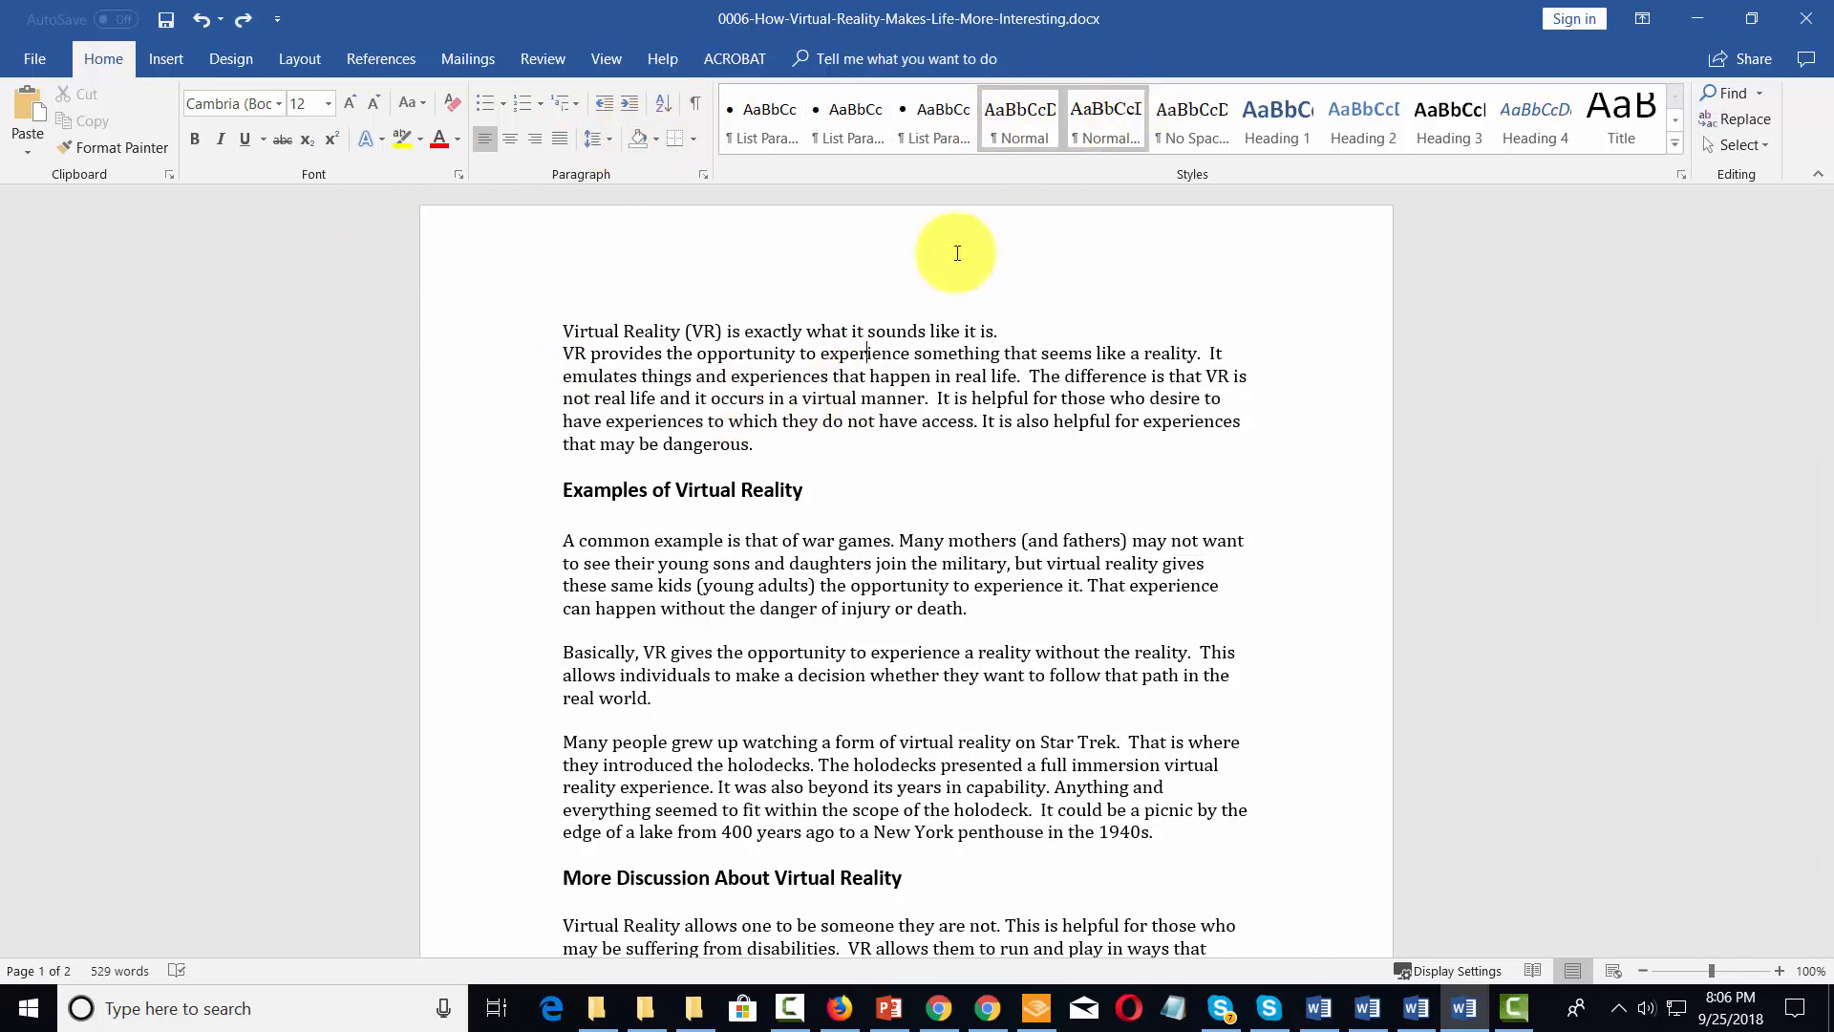
pyautogui.click(722, 588)
pyautogui.scroll(-2, 722, 599)
pyautogui.scroll(3, 722, 603)
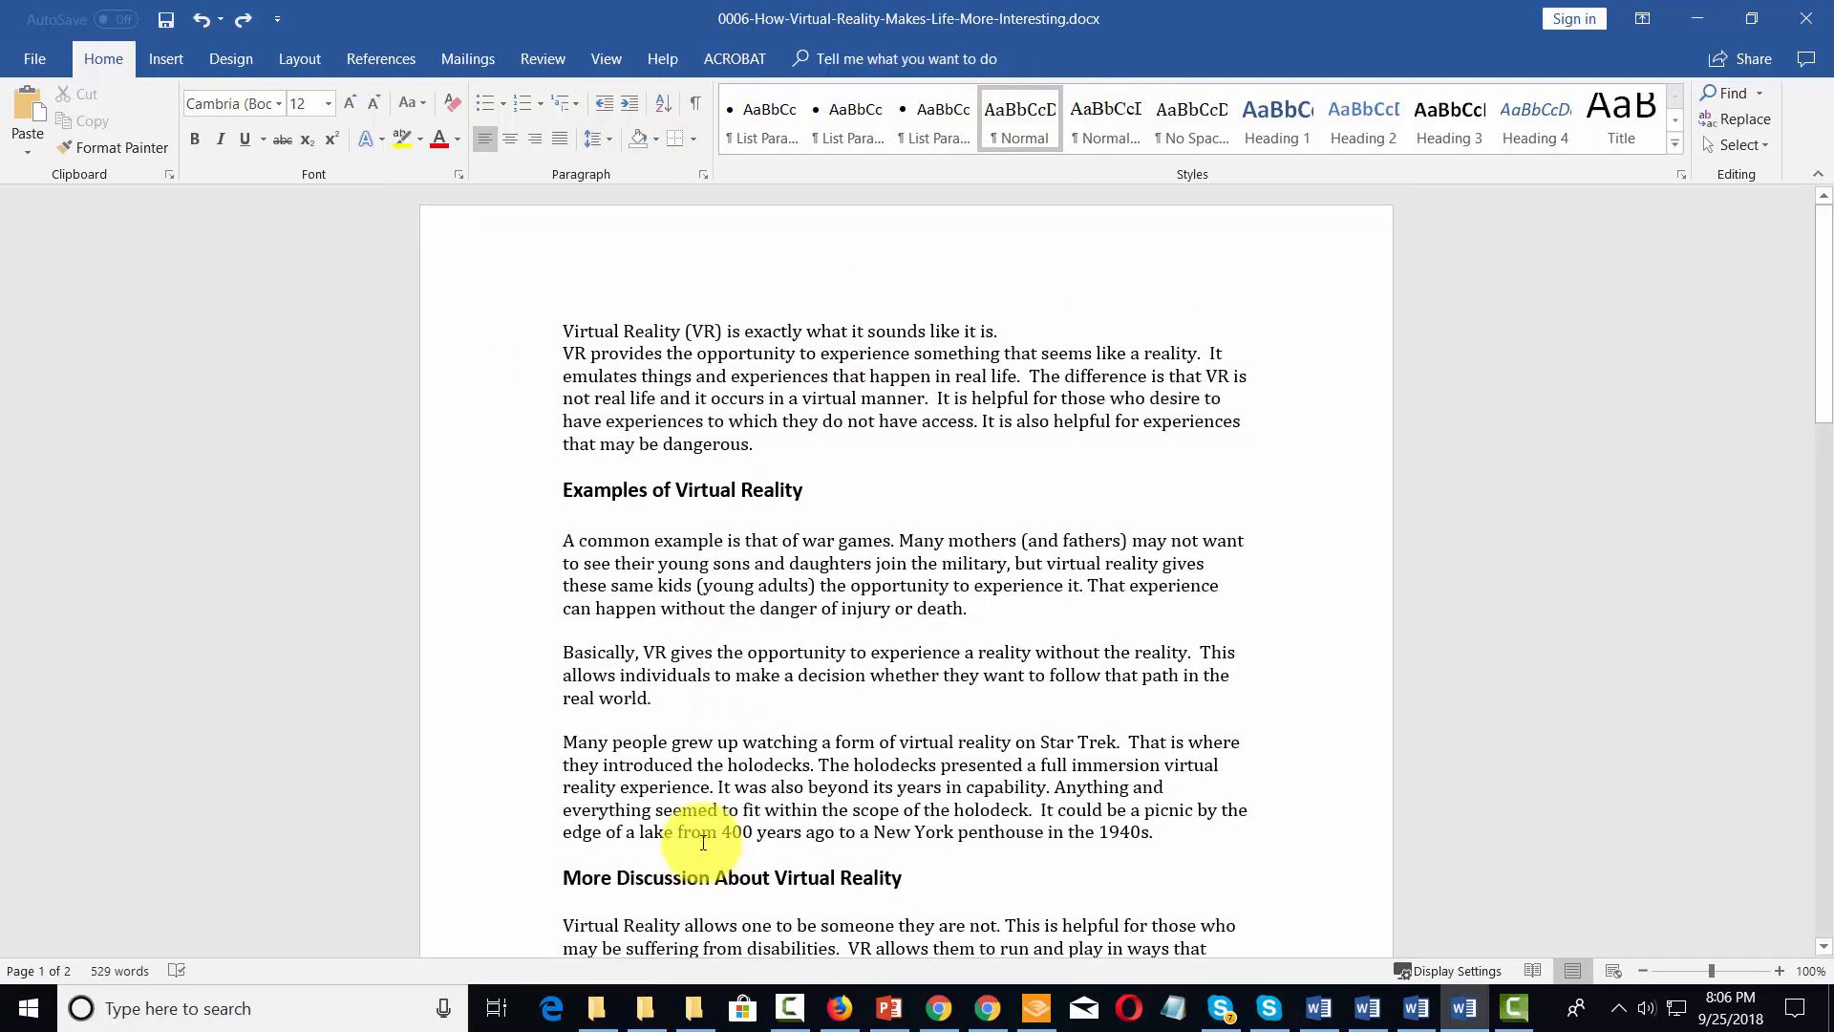
pyautogui.click(702, 484)
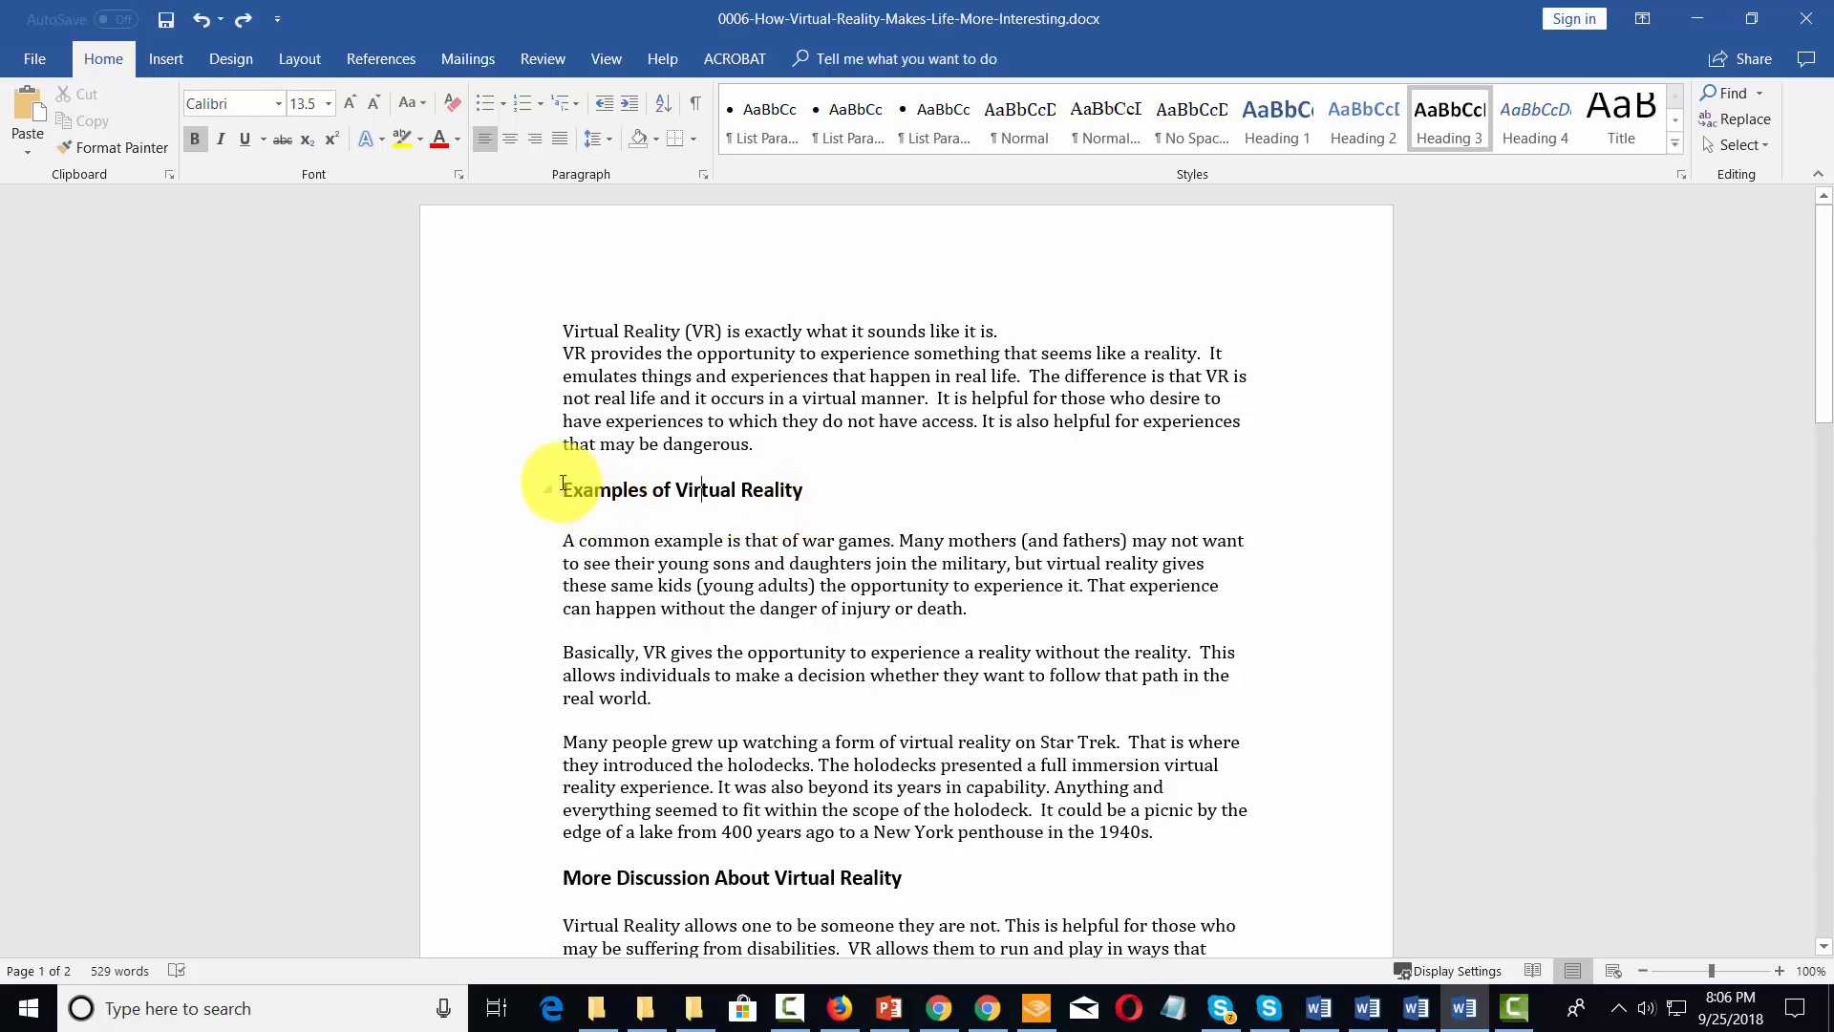
pyautogui.moveTo(563, 486); pyautogui.dragTo(796, 493)
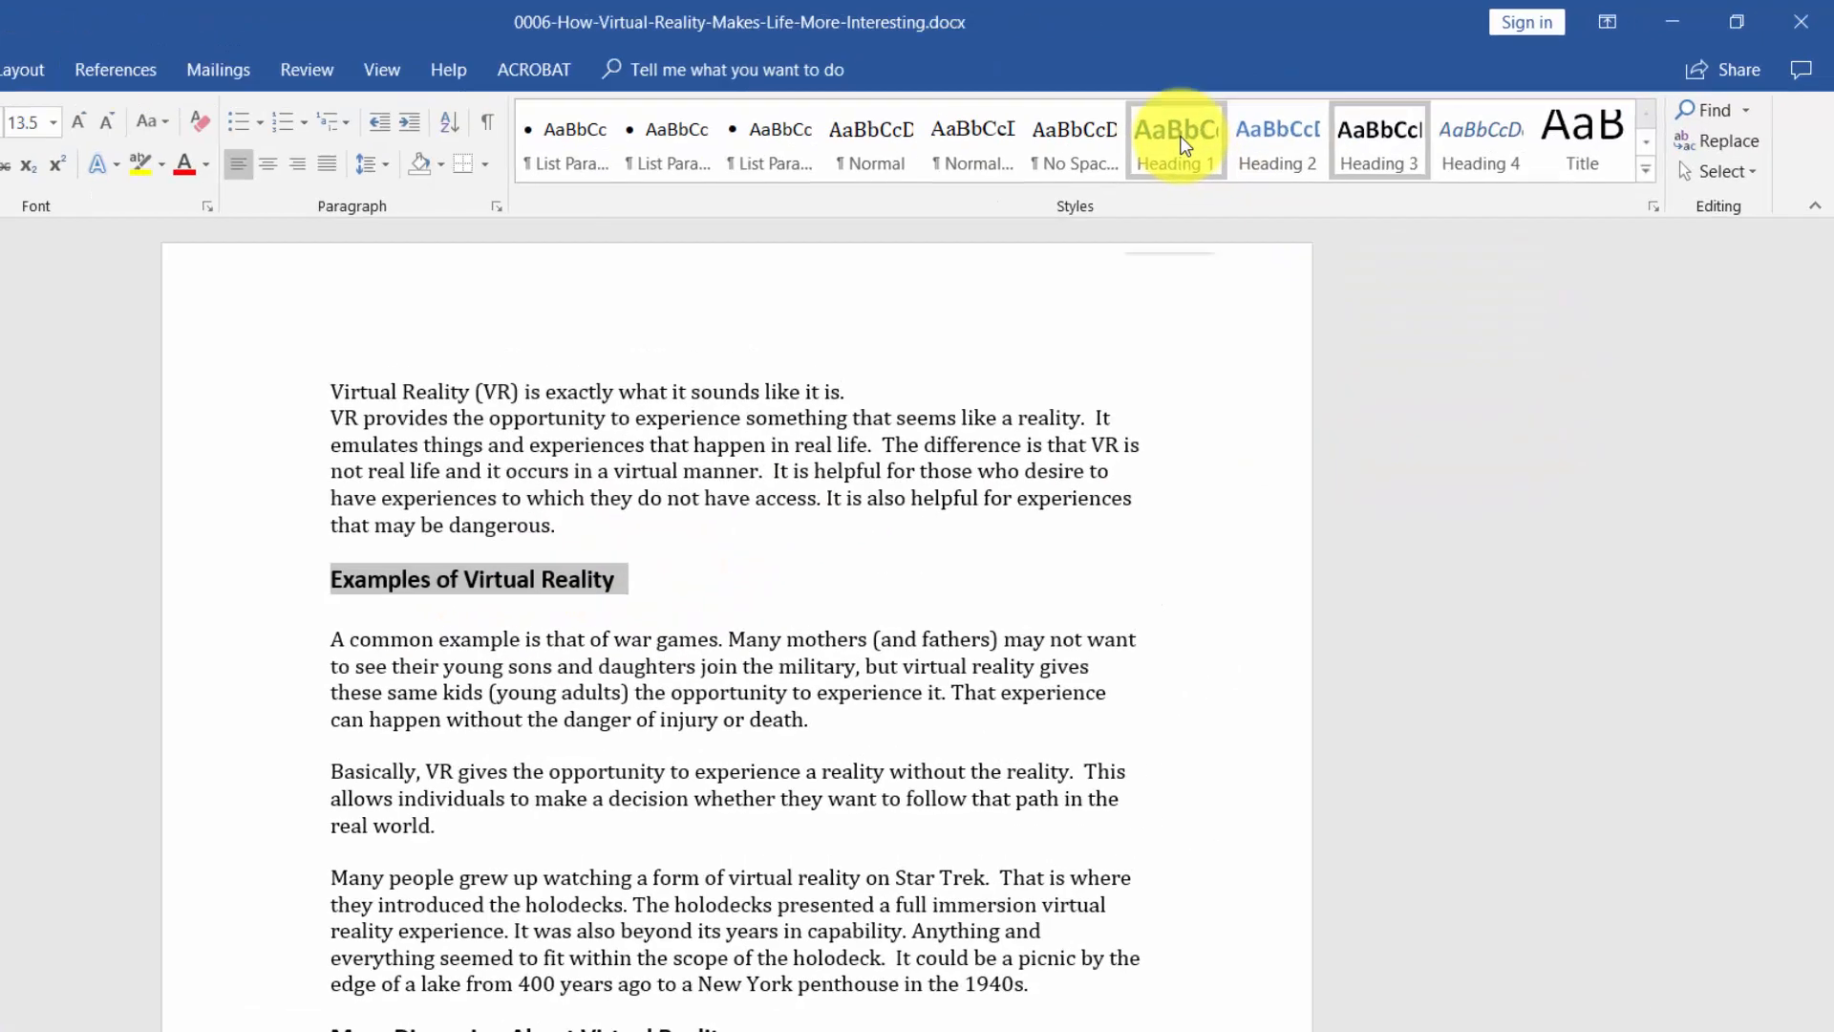
pyautogui.rightClick(1283, 117)
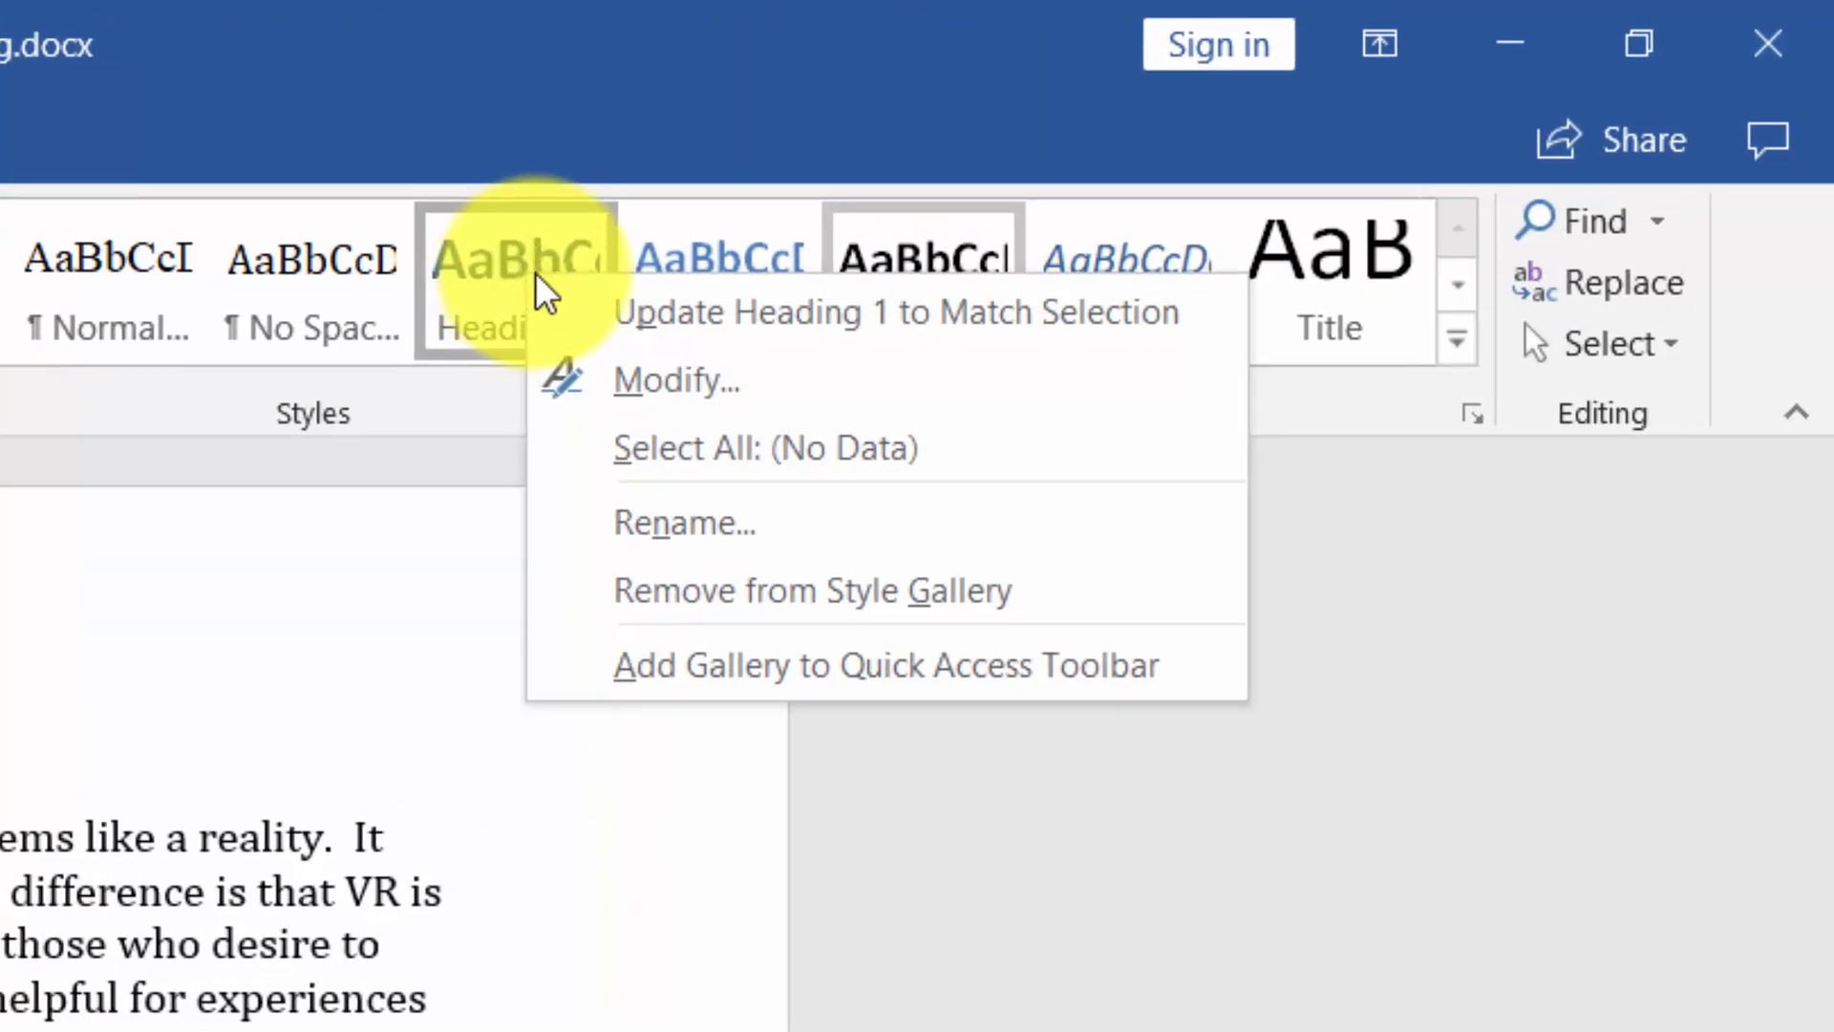
pyautogui.click(638, 315)
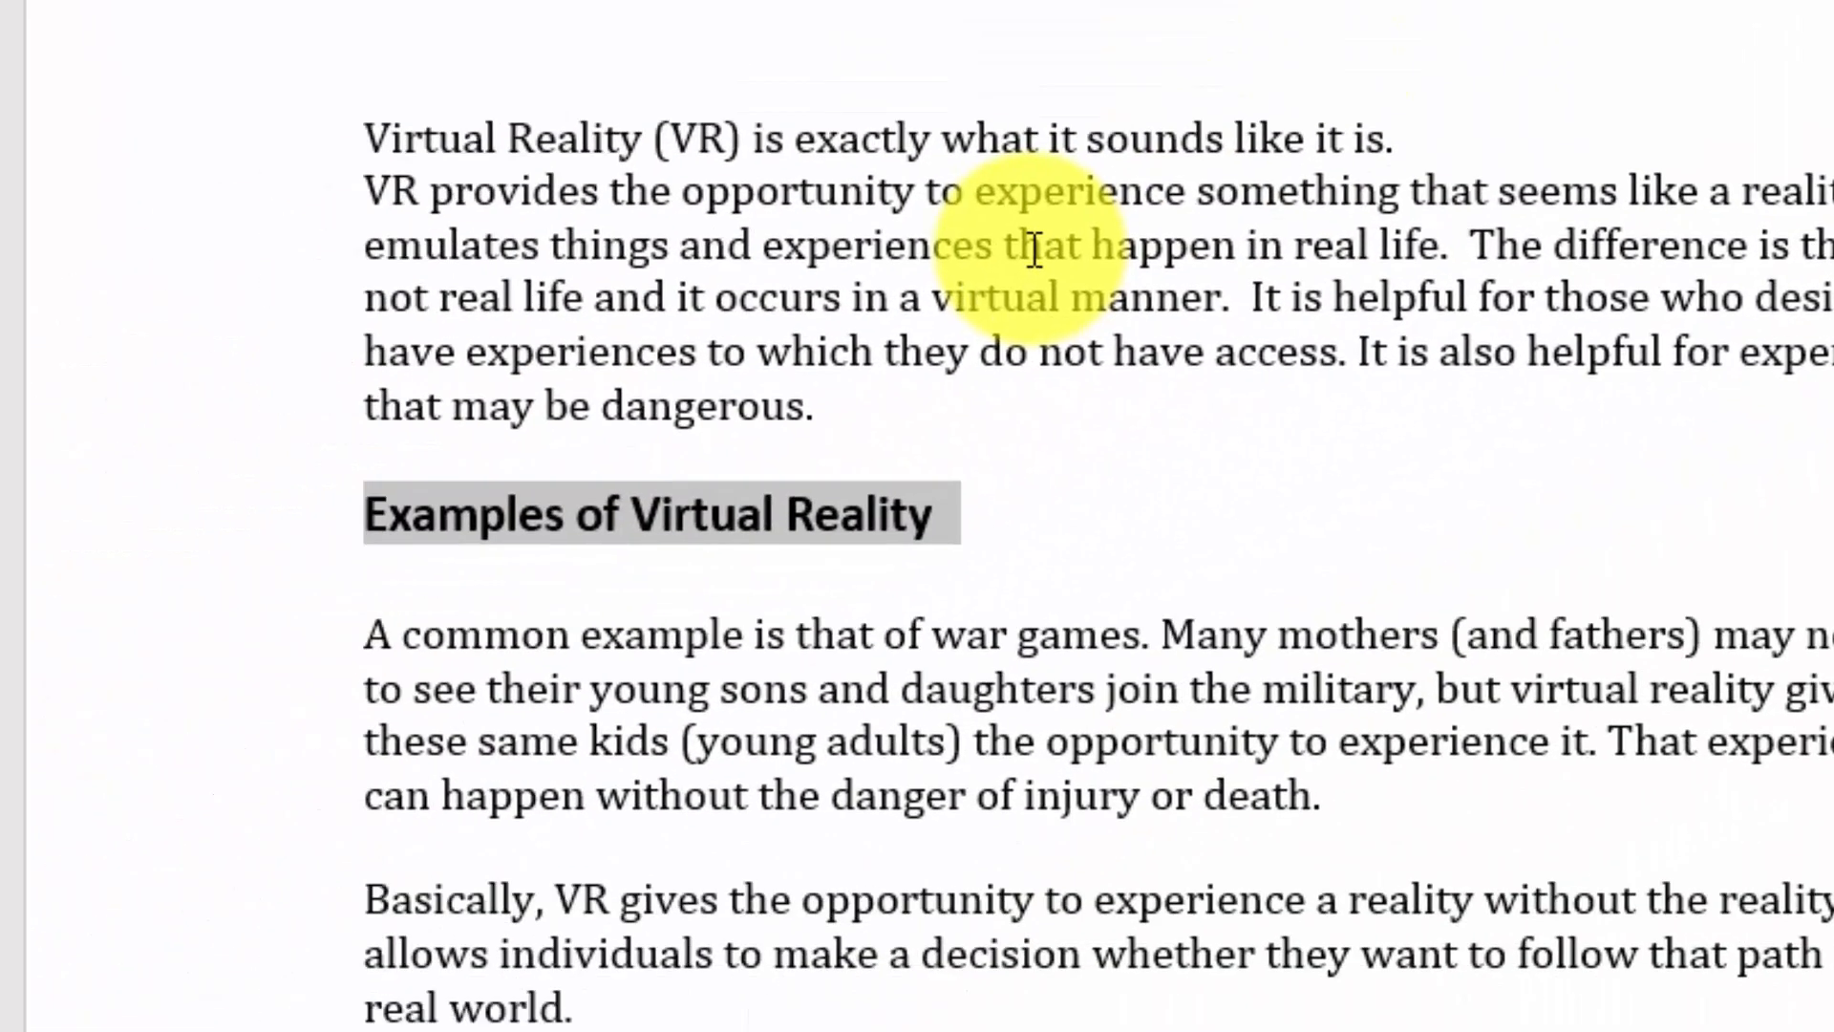
# Apply the Heading 1 style to the "More Discussion About Virtual Reality" heading
pyautogui.click(1412, 210)
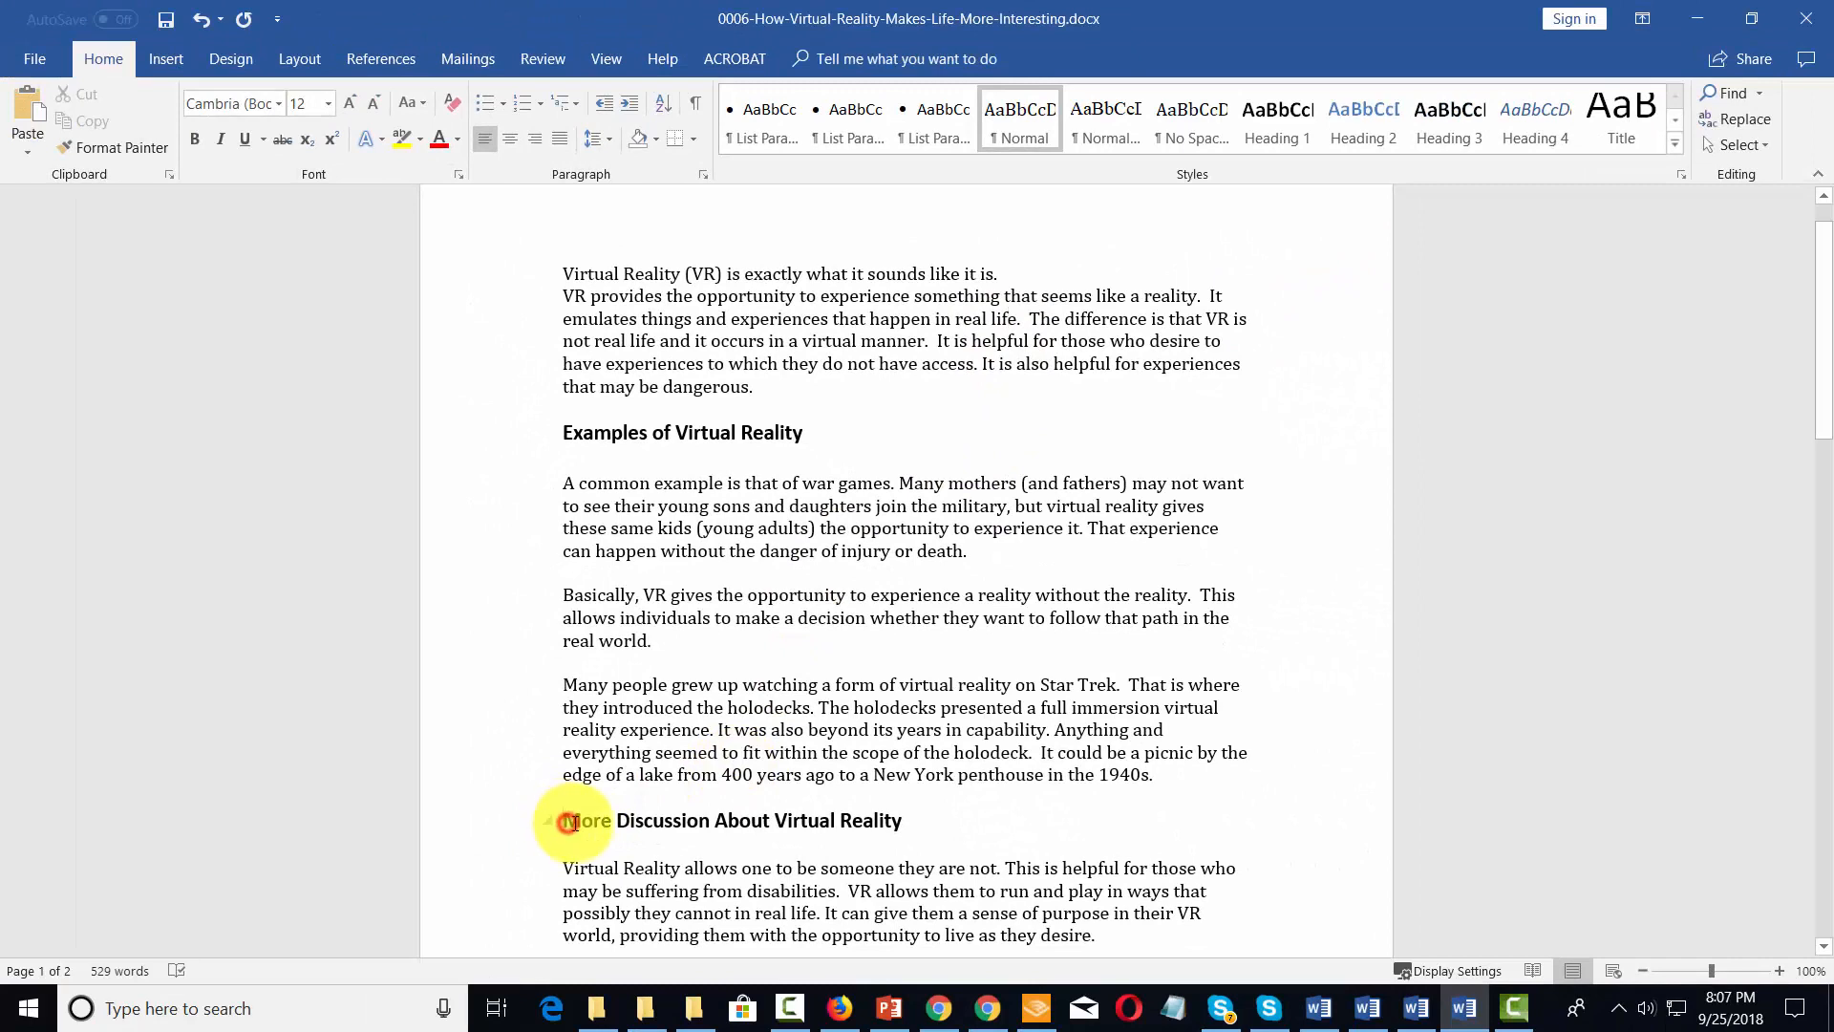
pyautogui.moveTo(566, 820); pyautogui.dragTo(884, 820)
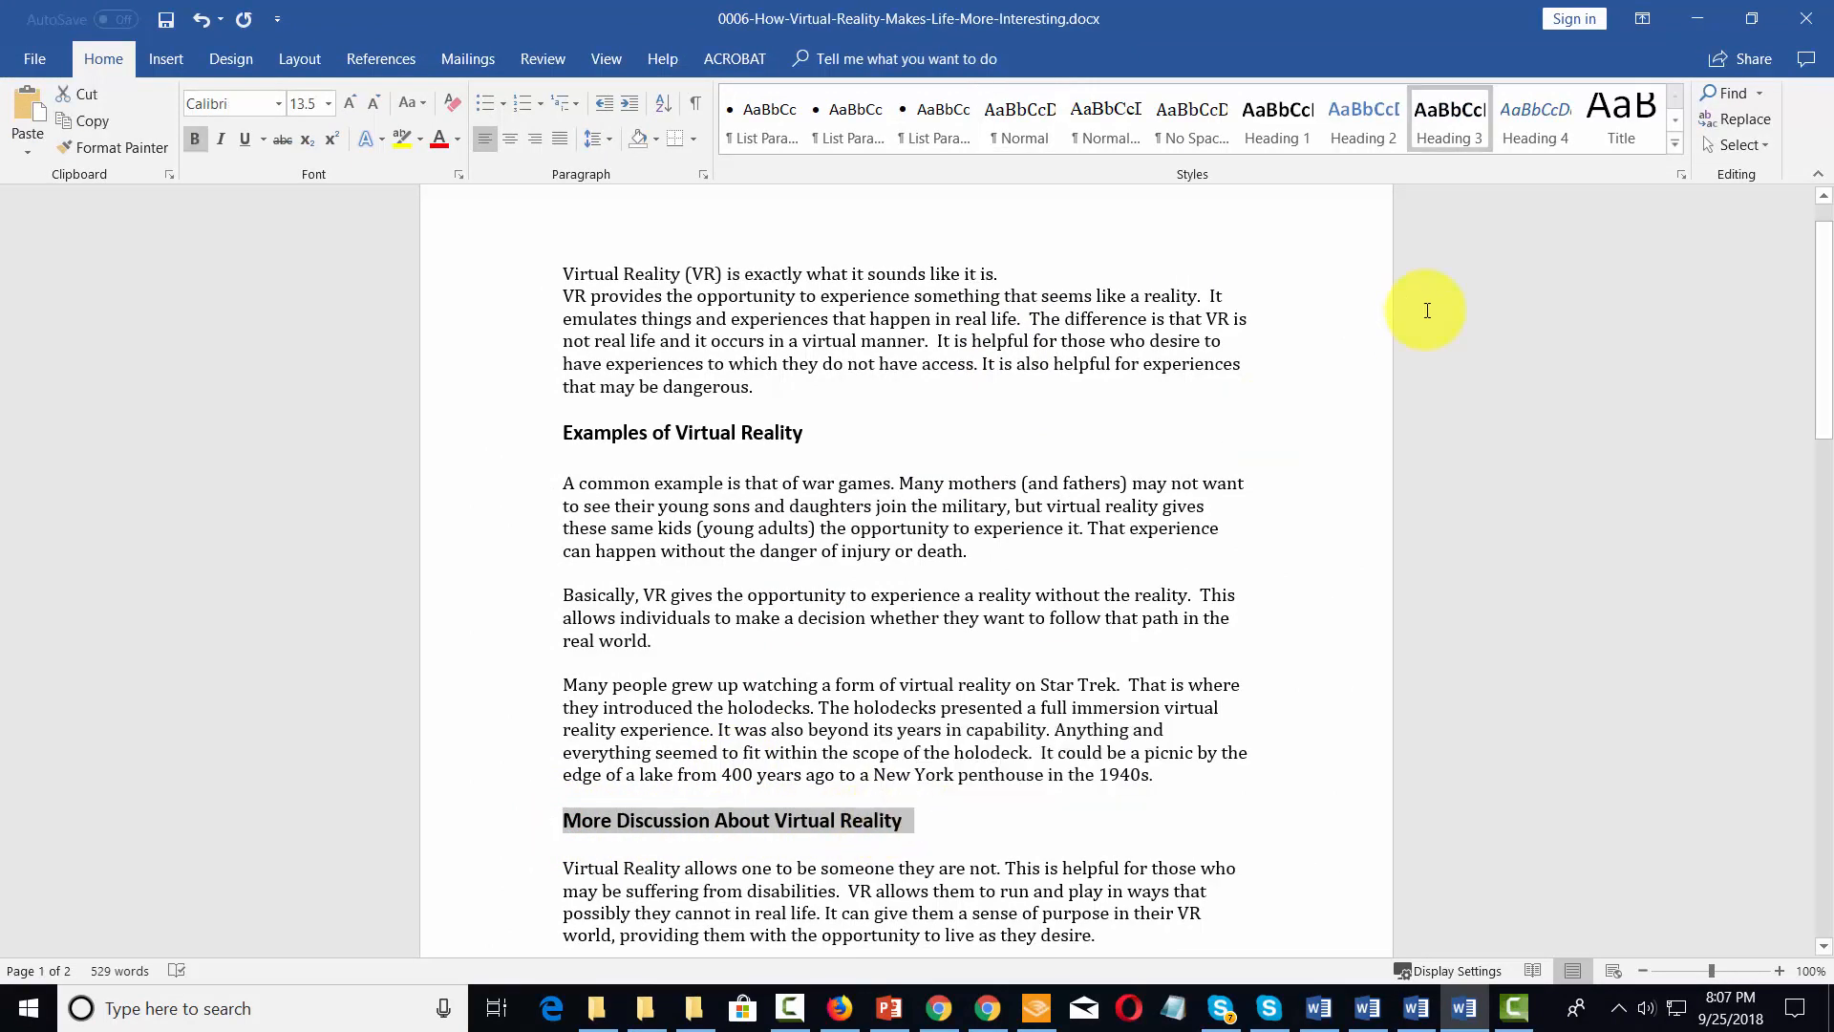
pyautogui.click(1278, 115)
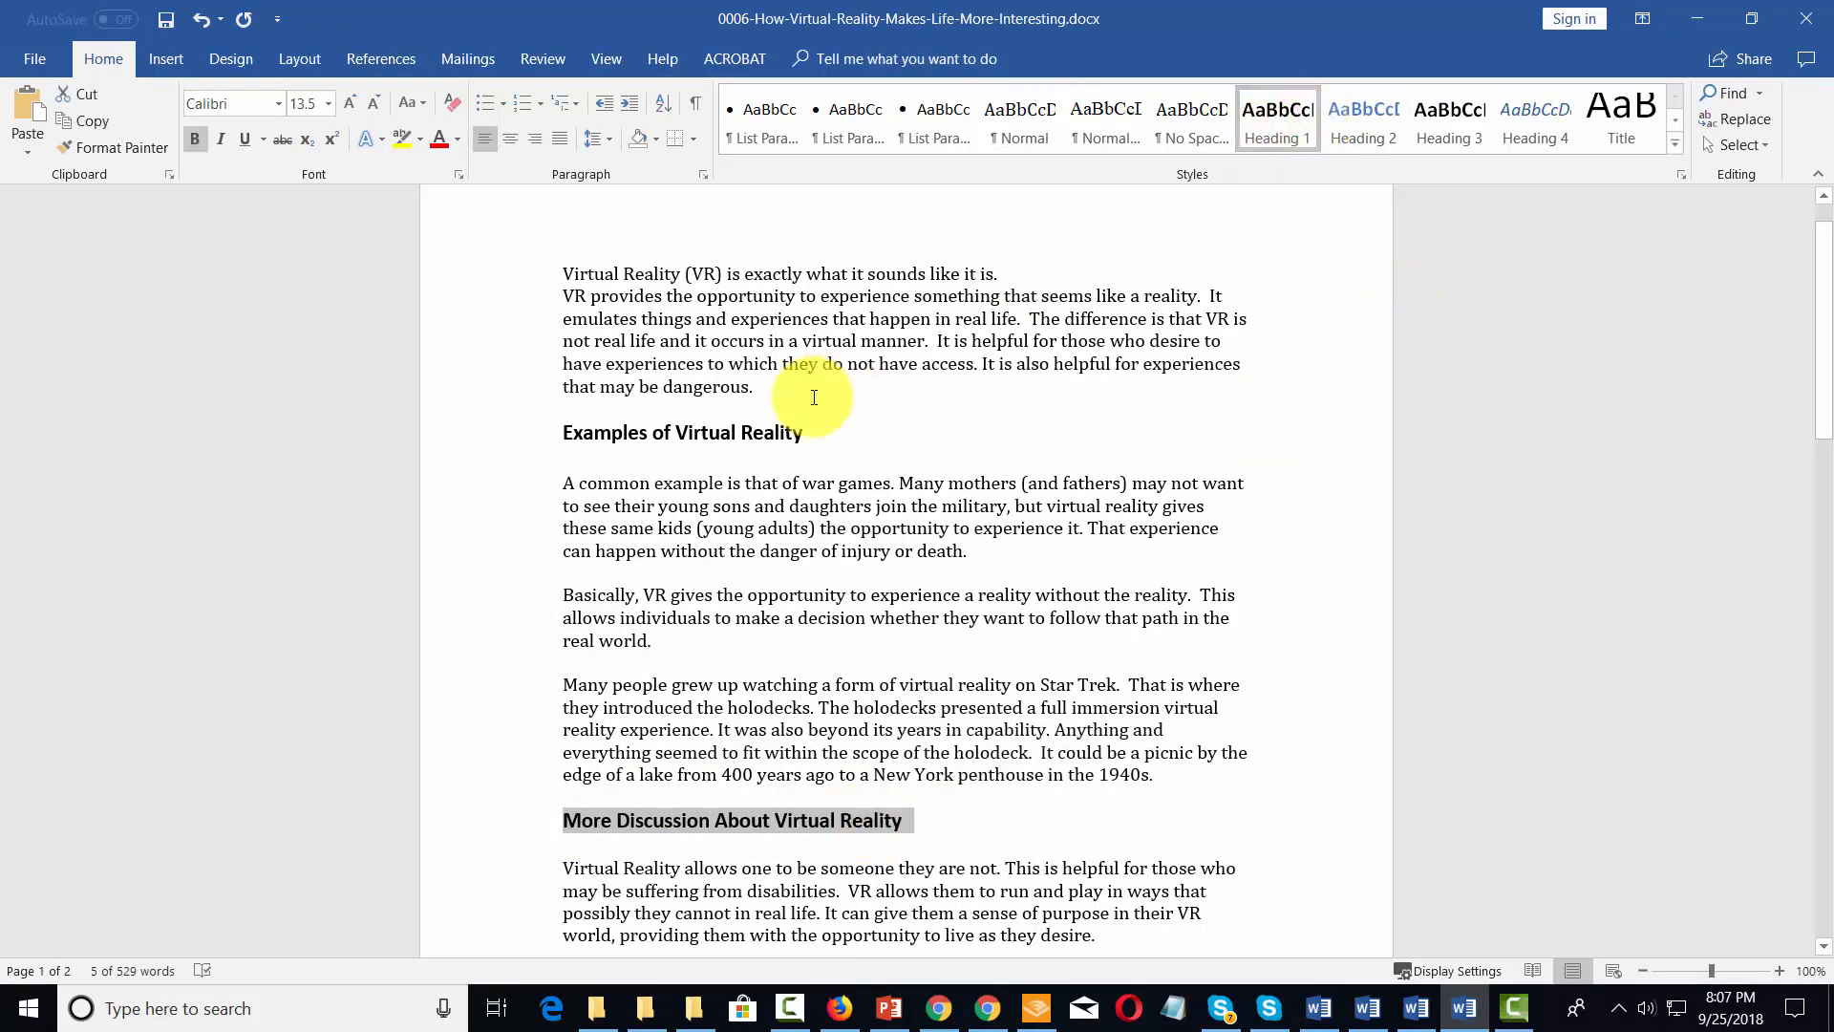
# Insert a blank line between the document's opening sentence and the paragraph beginning "VR provides the opportunity"
pyautogui.scroll(-15, 831, 383)
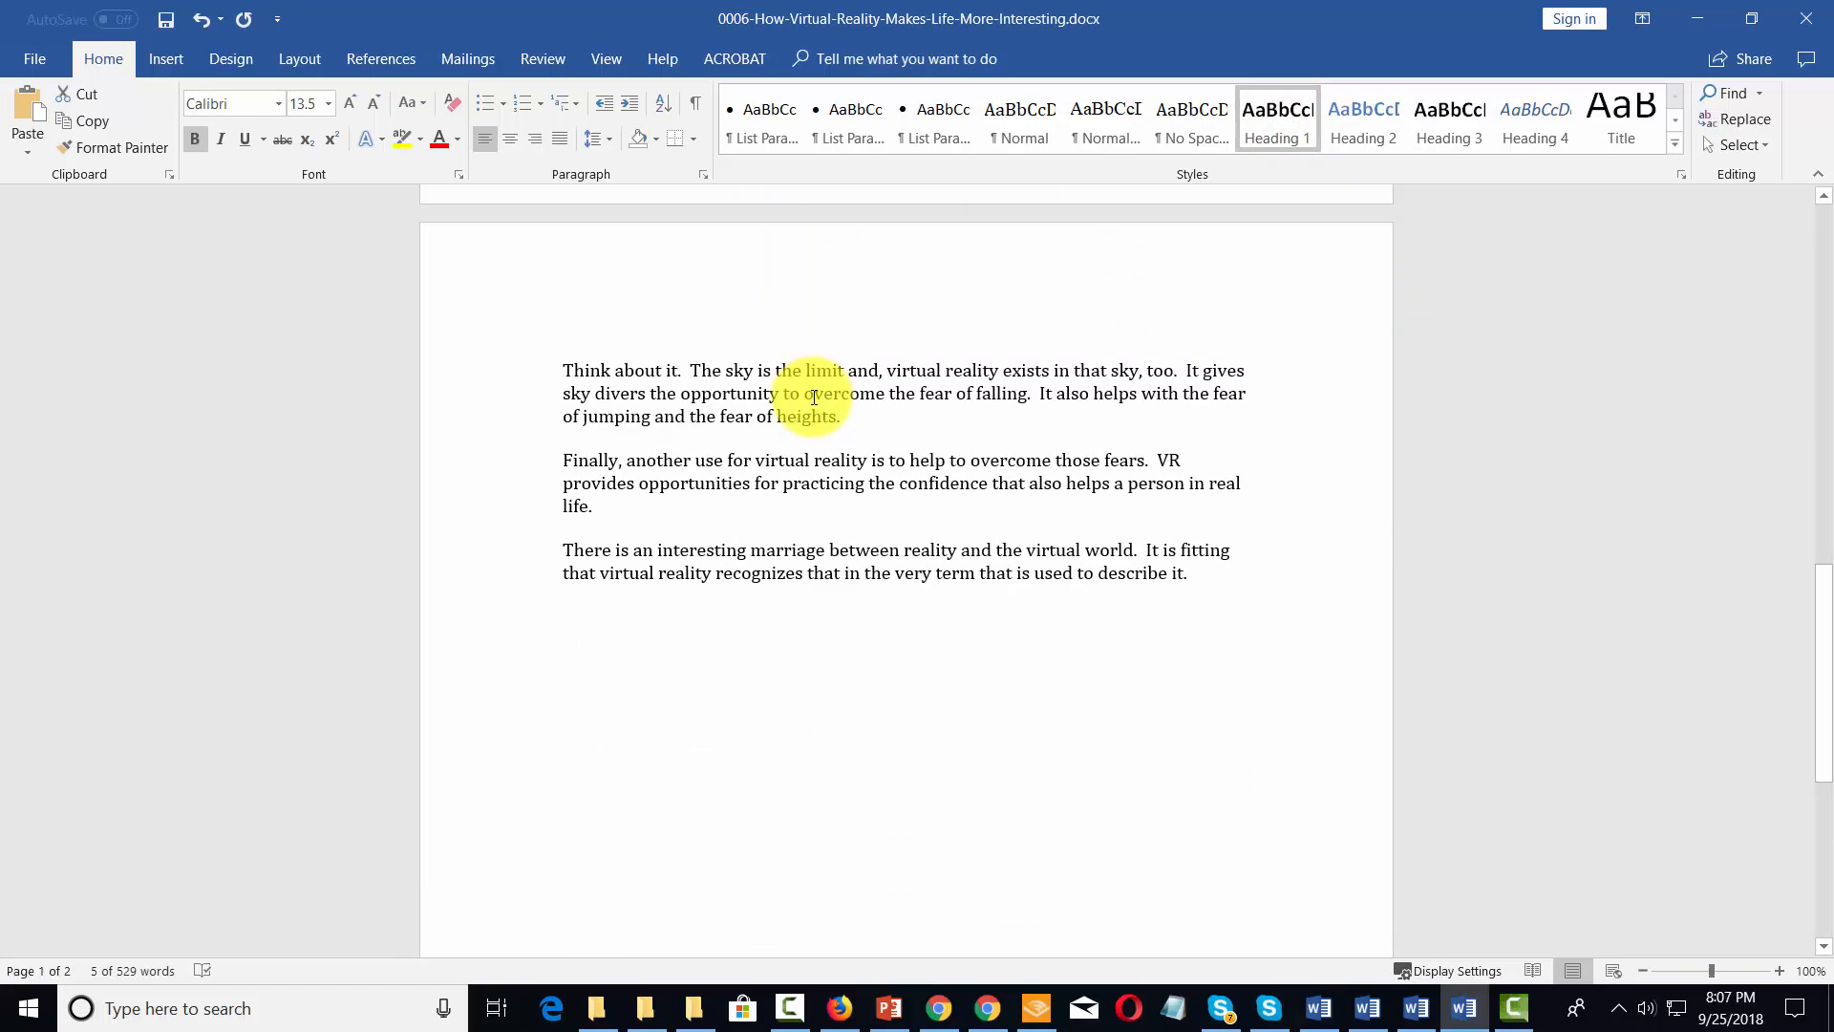
pyautogui.scroll(15, 814, 397)
pyautogui.scroll(3, 814, 398)
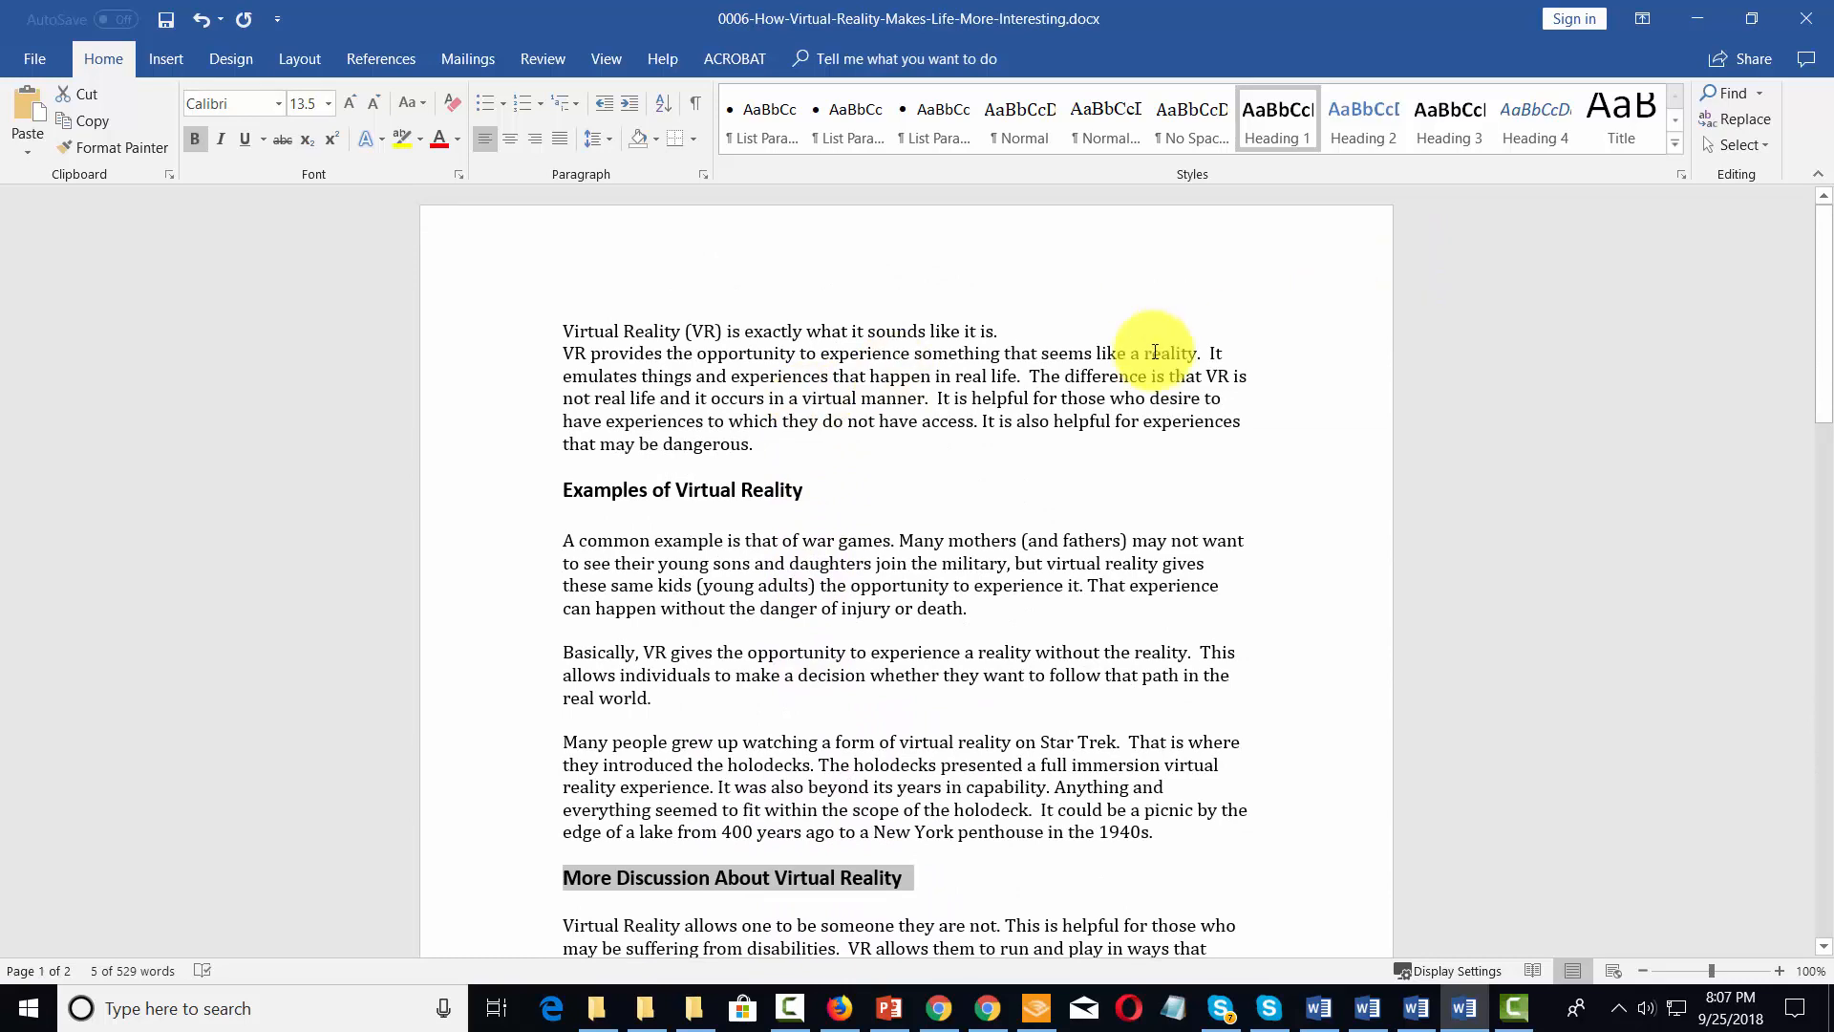
pyautogui.click(600, 320)
pyautogui.press('End')
pyautogui.press('Return')
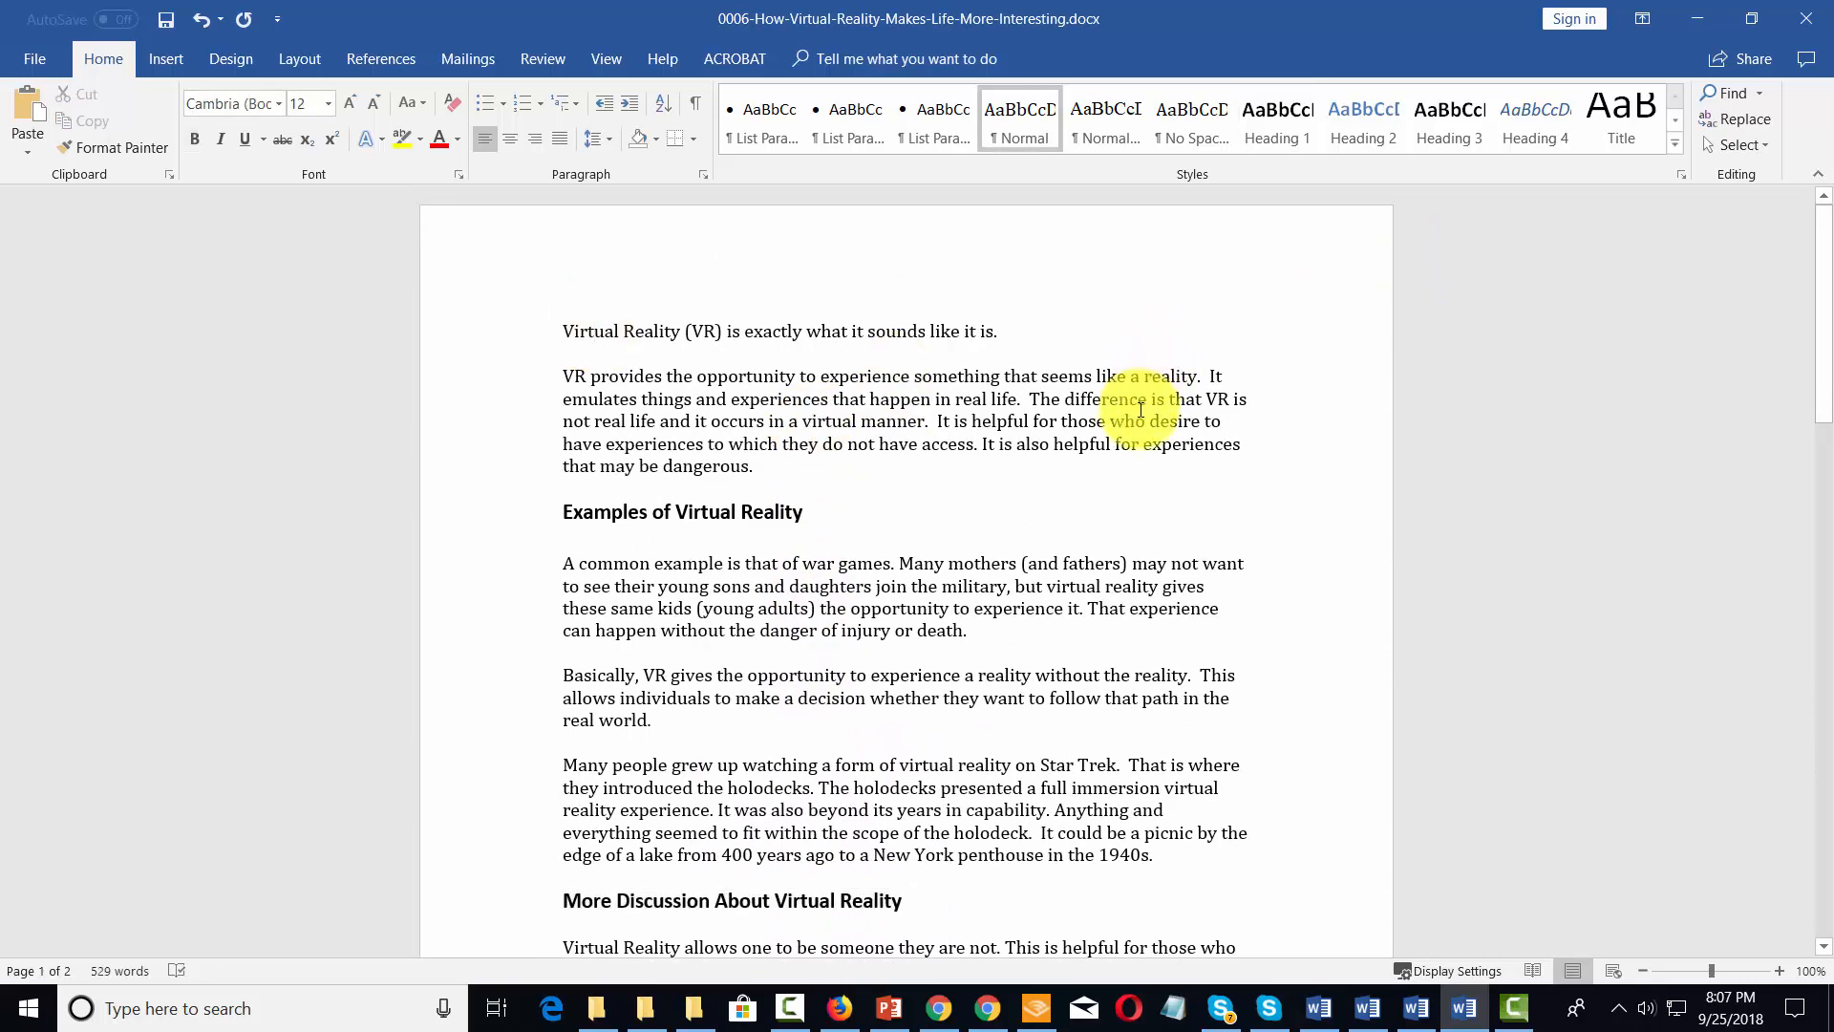
# Change the opening line to Capitalize Each Word and delete its final period
pyautogui.moveTo(558, 329); pyautogui.dragTo(1005, 330)
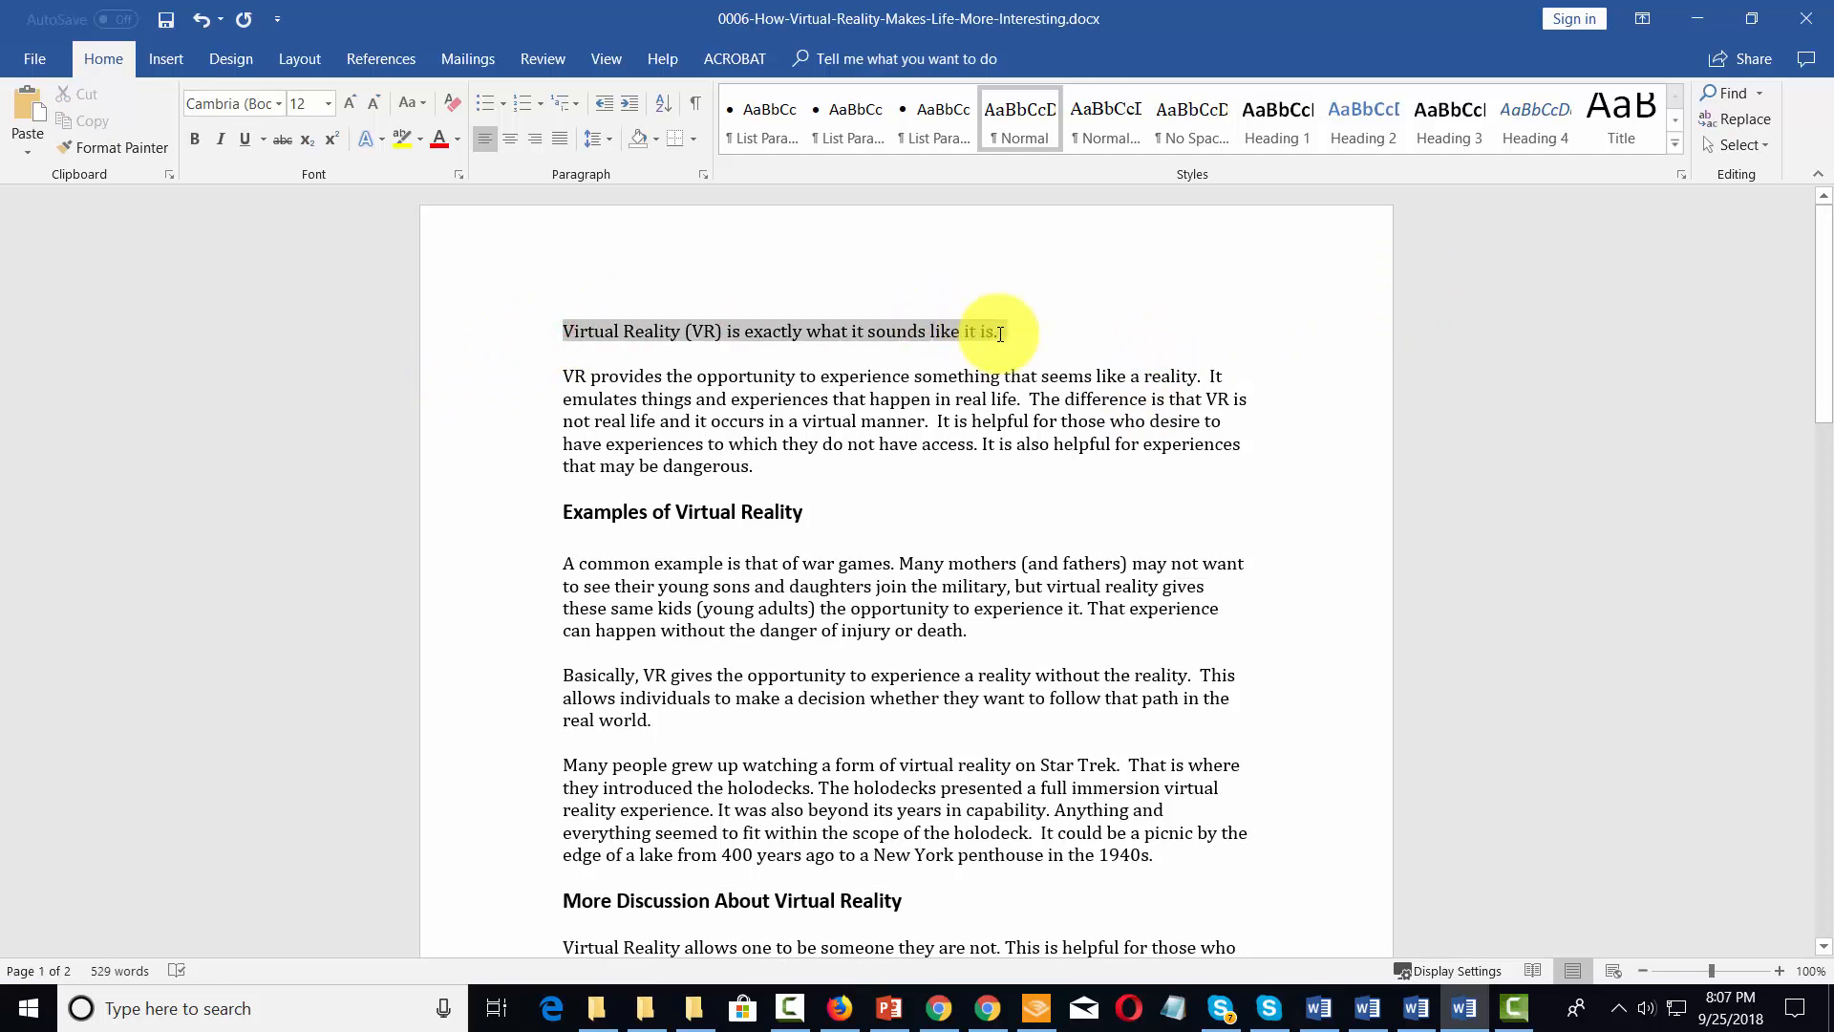
pyautogui.click(424, 101)
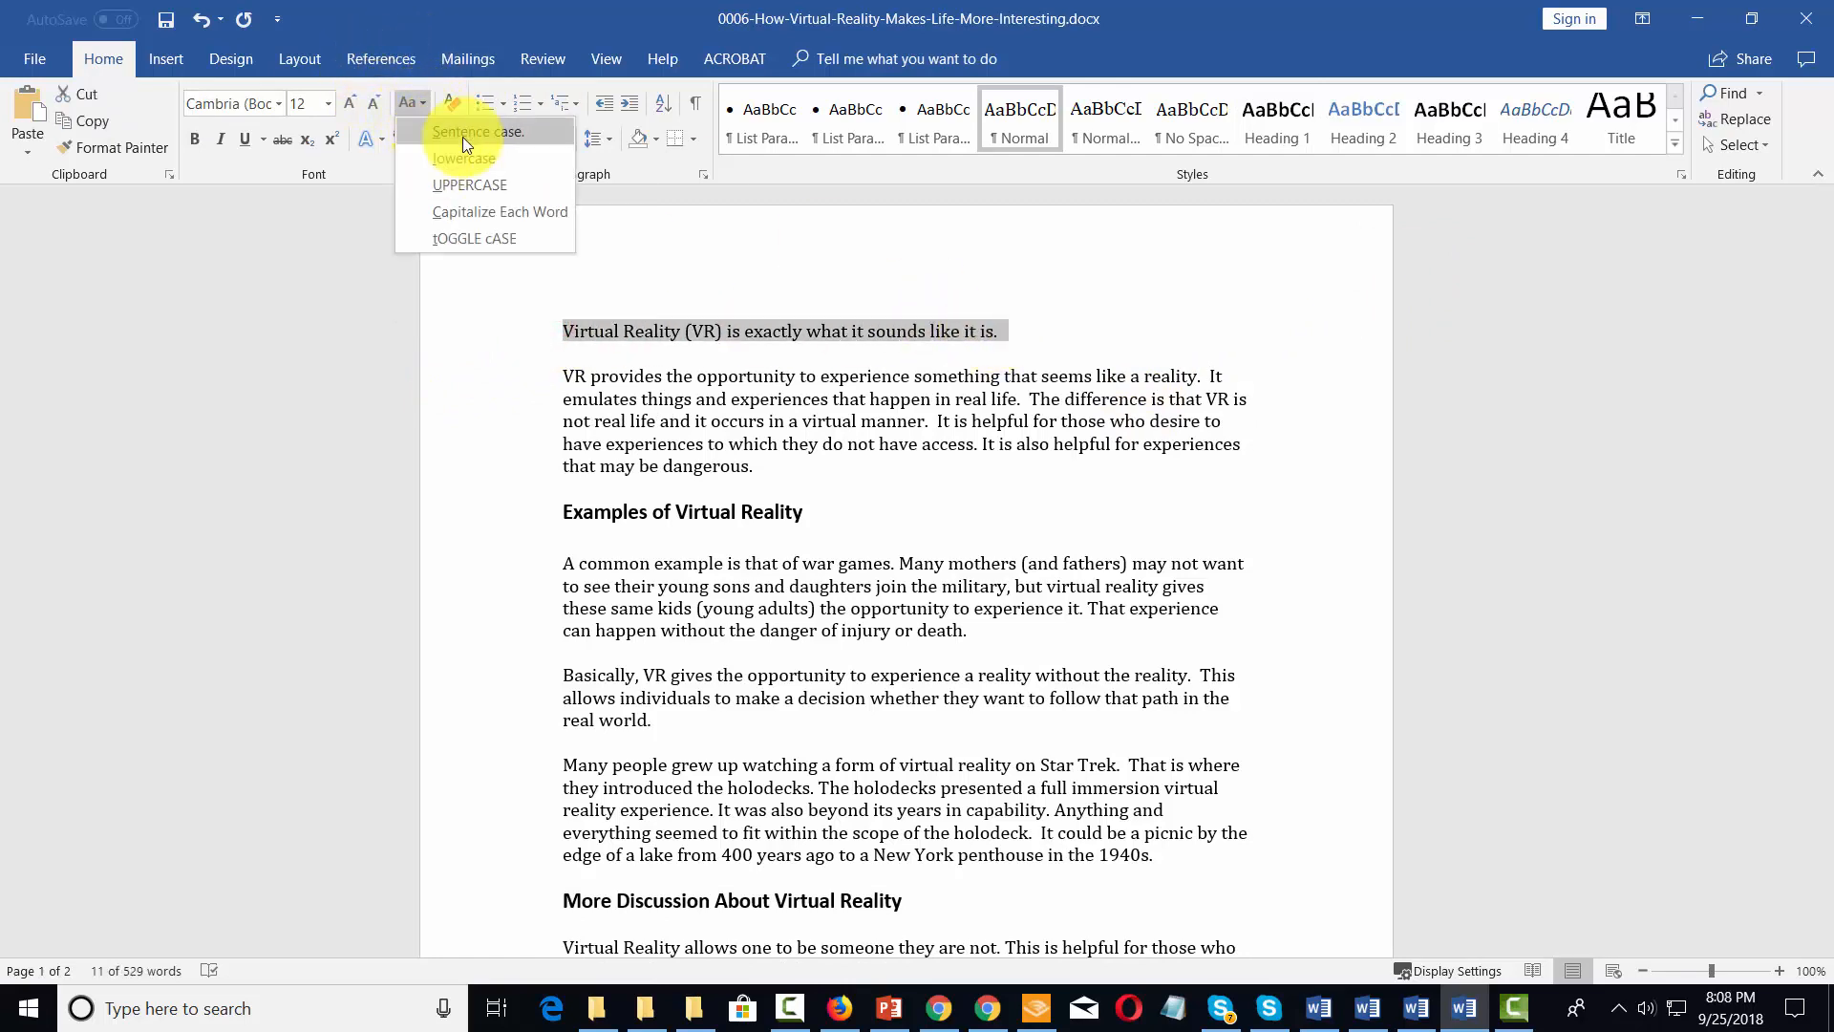
pyautogui.click(501, 213)
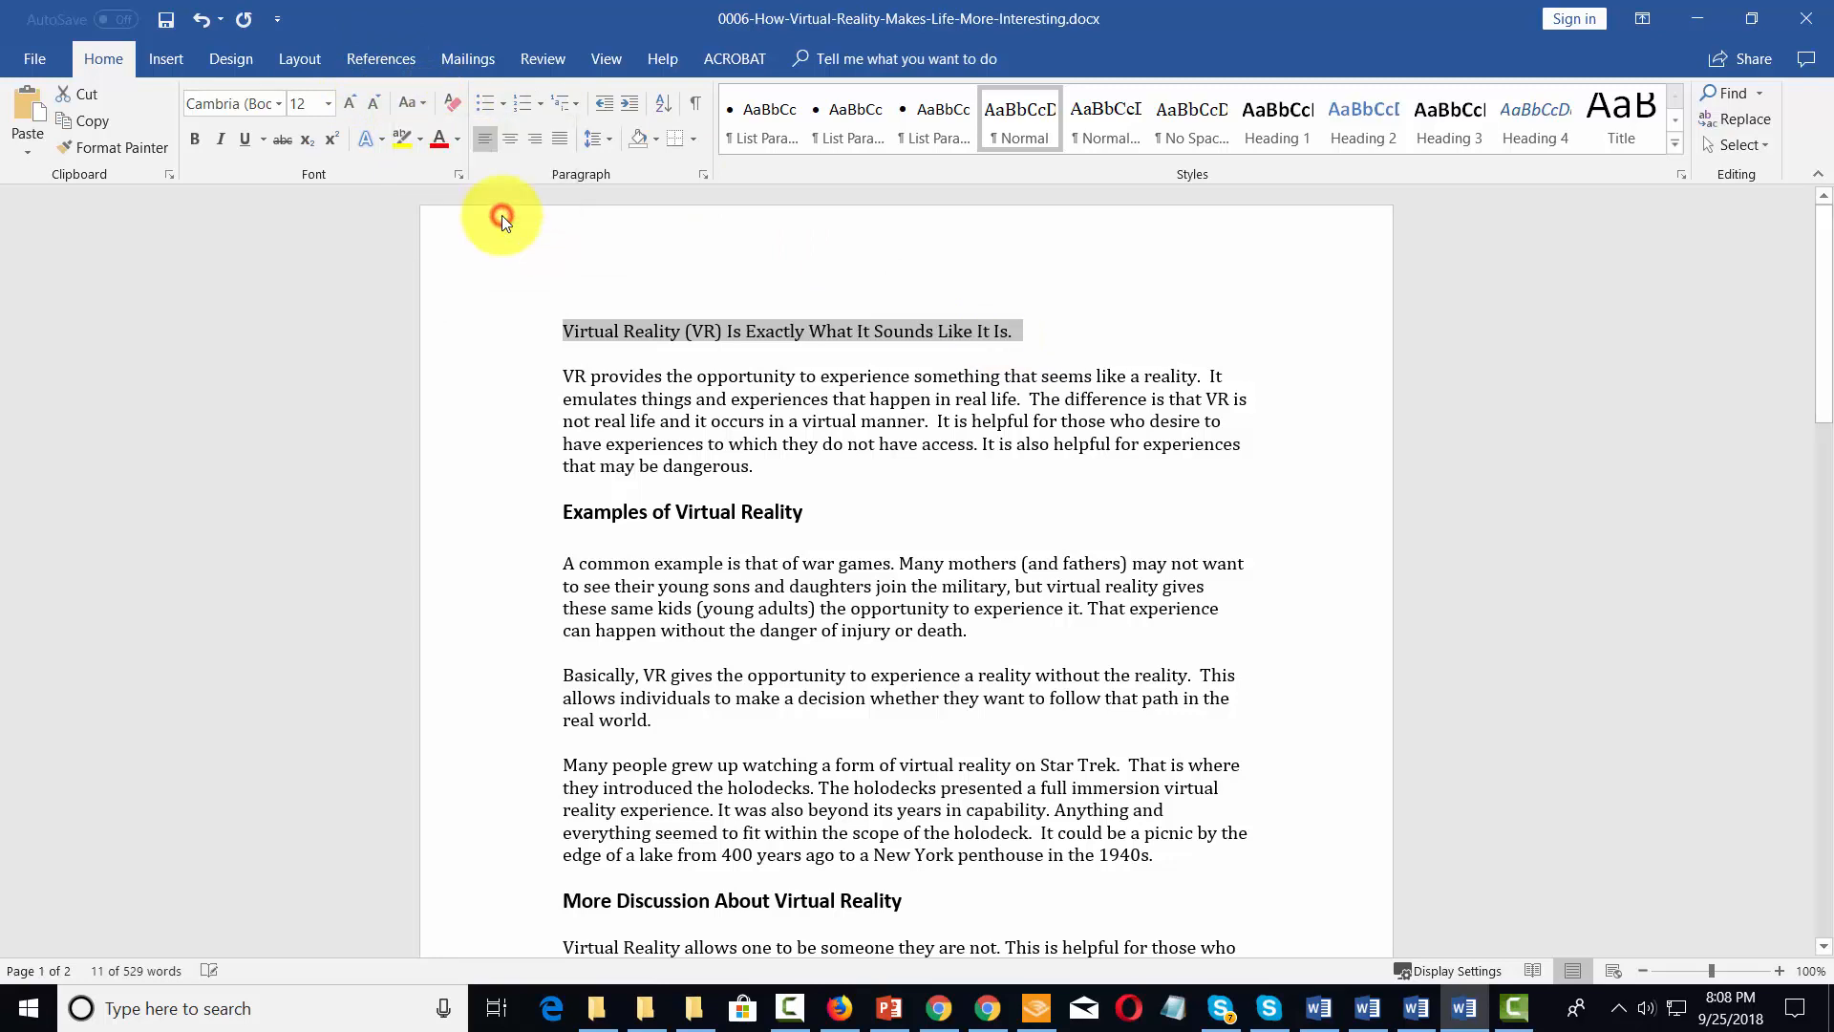
pyautogui.click(1033, 329)
pyautogui.press('BackSpace')
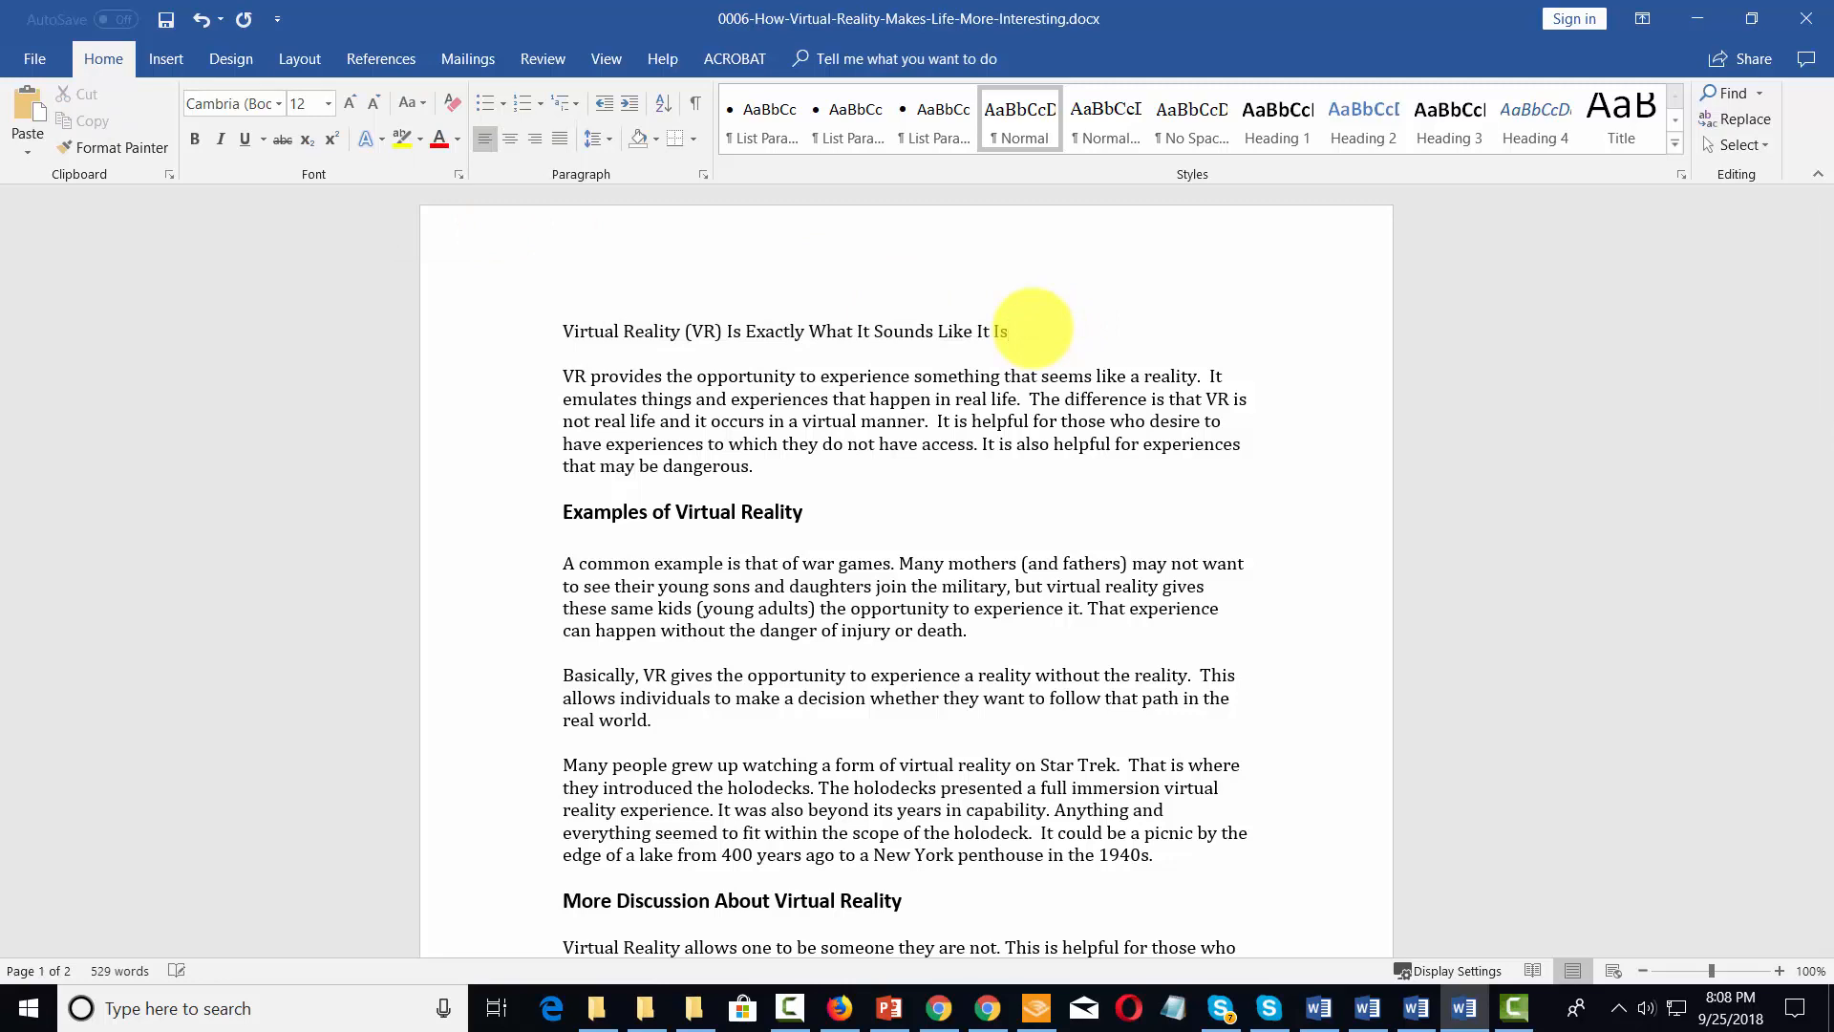
# Apply the Title style to the opening line "Virtual Reality (VR) Is Exactly What It Sounds Like It Is" and center it
pyautogui.moveTo(1070, 328); pyautogui.dragTo(573, 335)
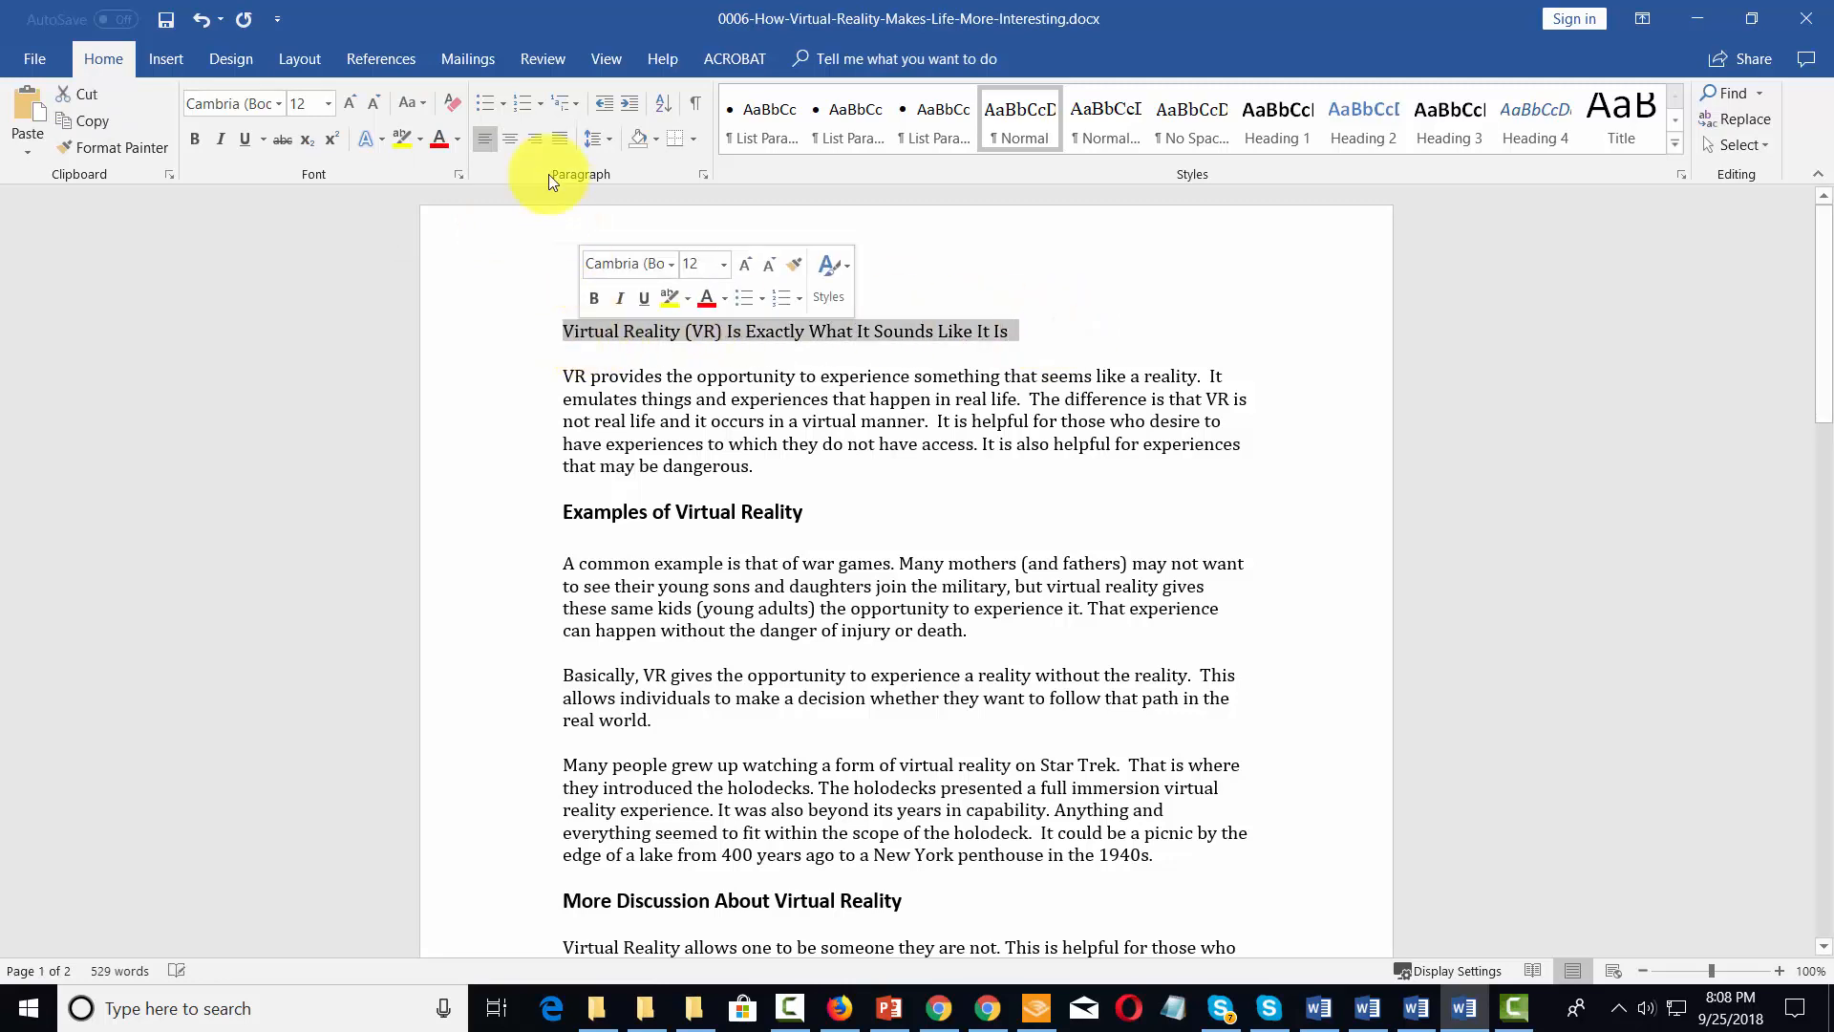
pyautogui.click(501, 135)
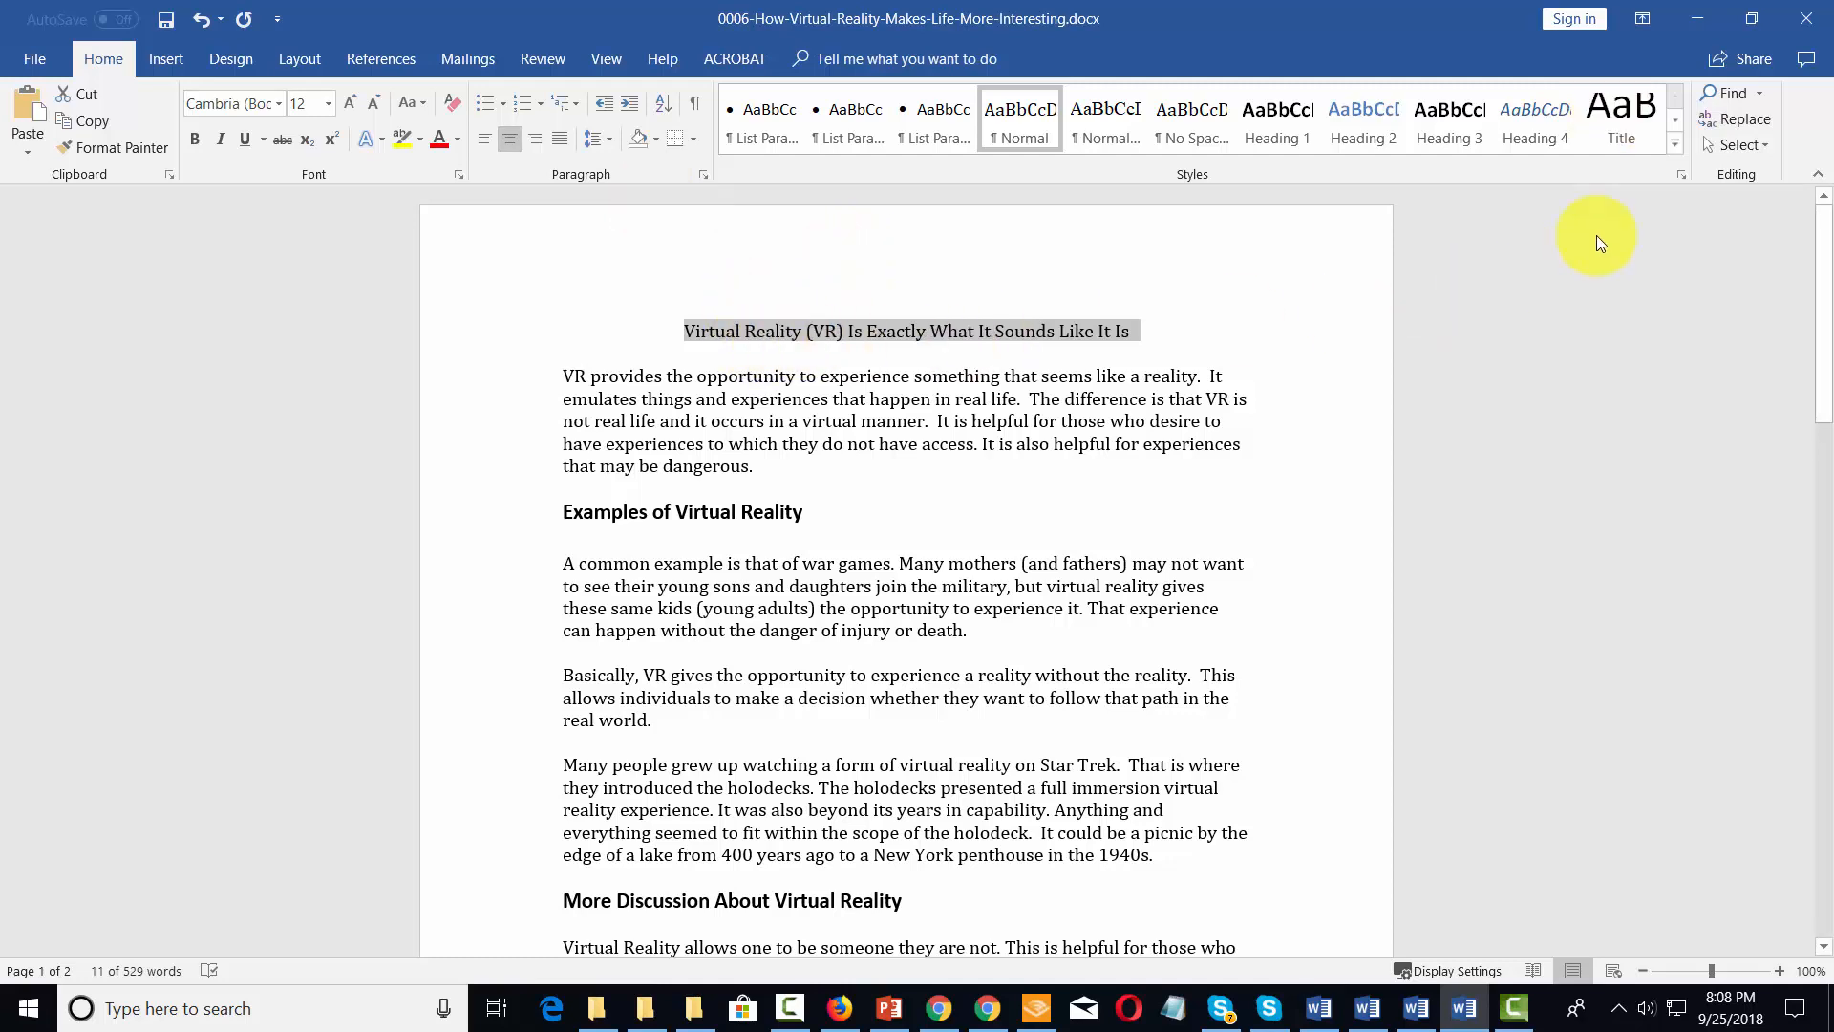
pyautogui.click(1609, 111)
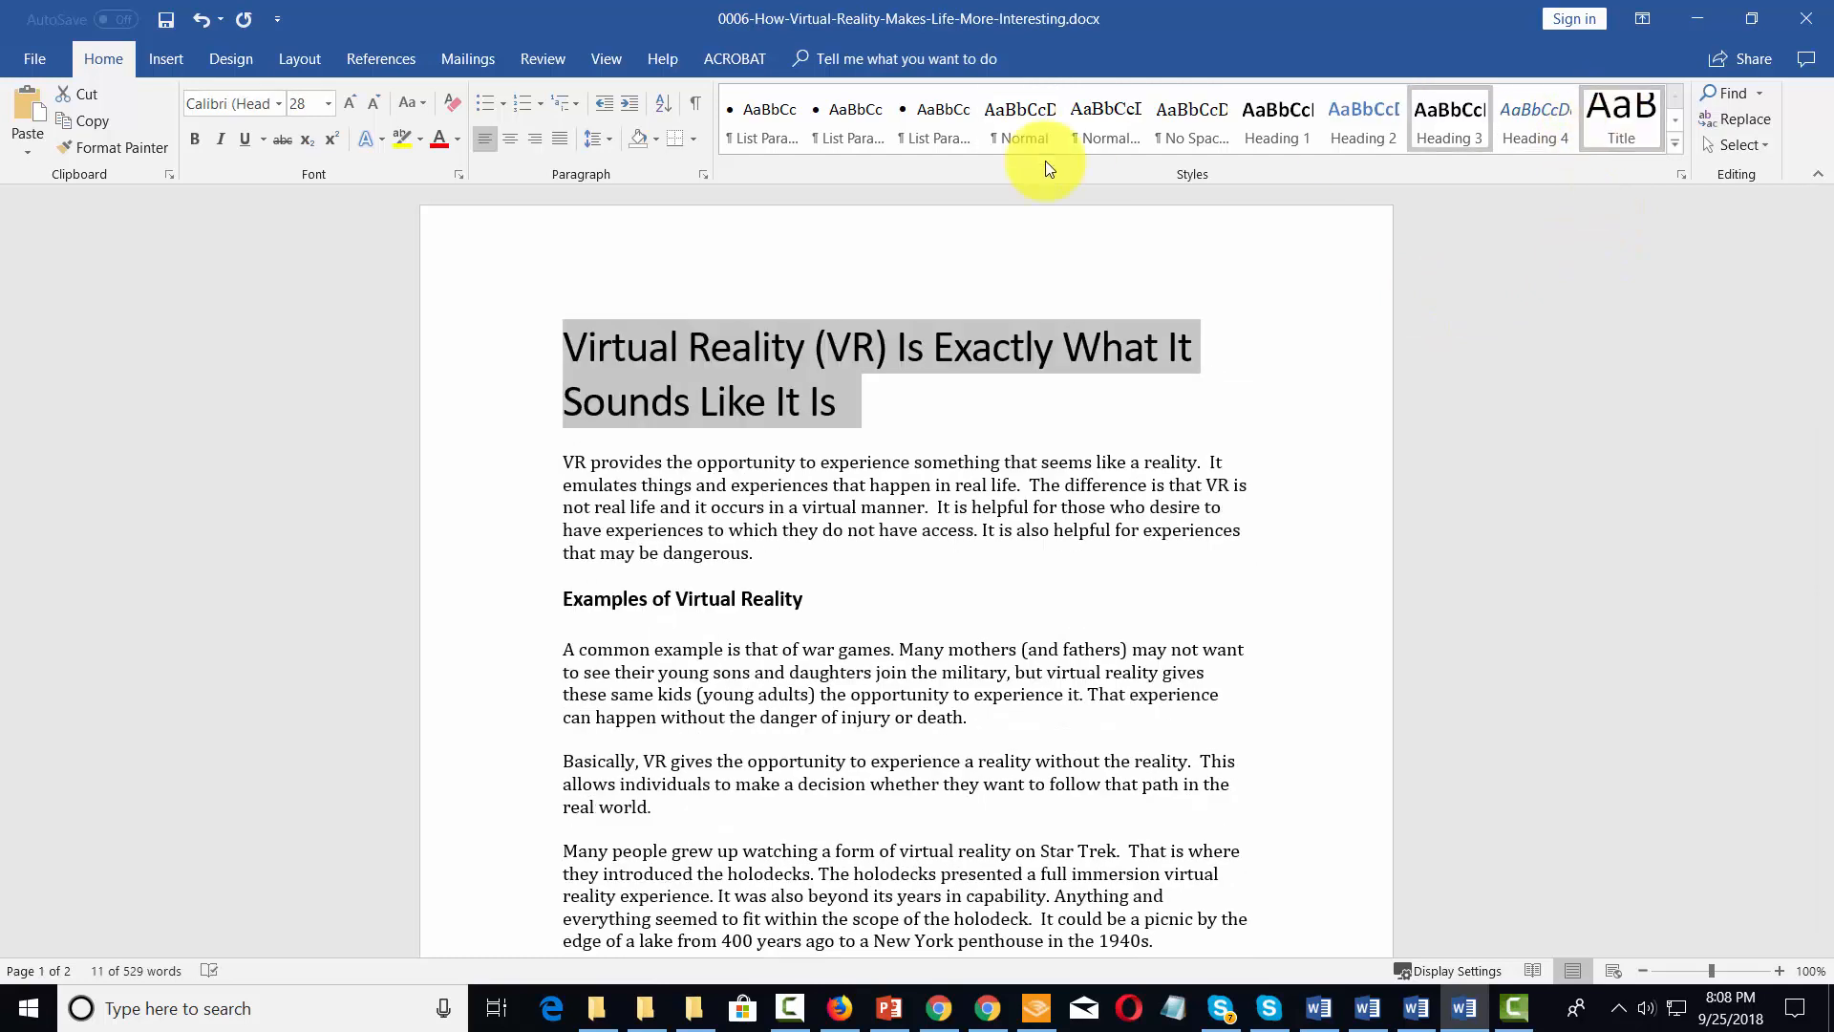
pyautogui.click(512, 139)
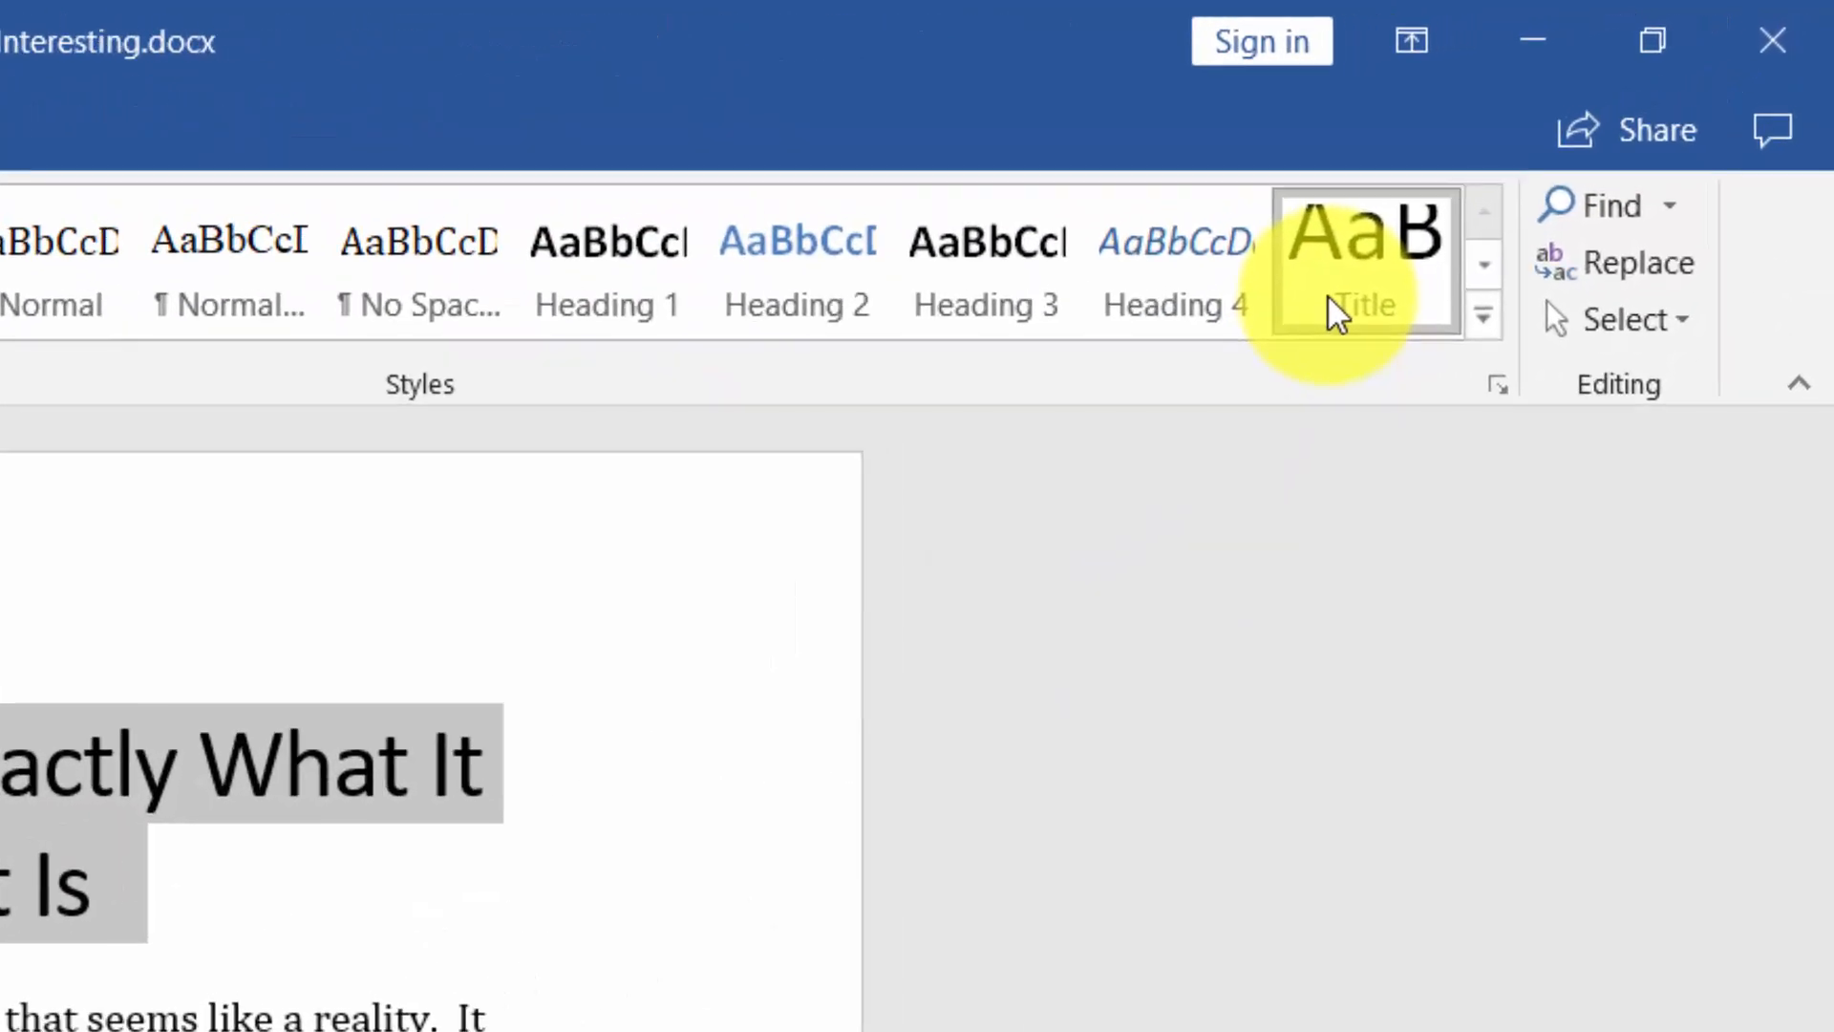
# Modify the Title style so that its paragraph alignment is centered
pyautogui.rightClick(1330, 304)
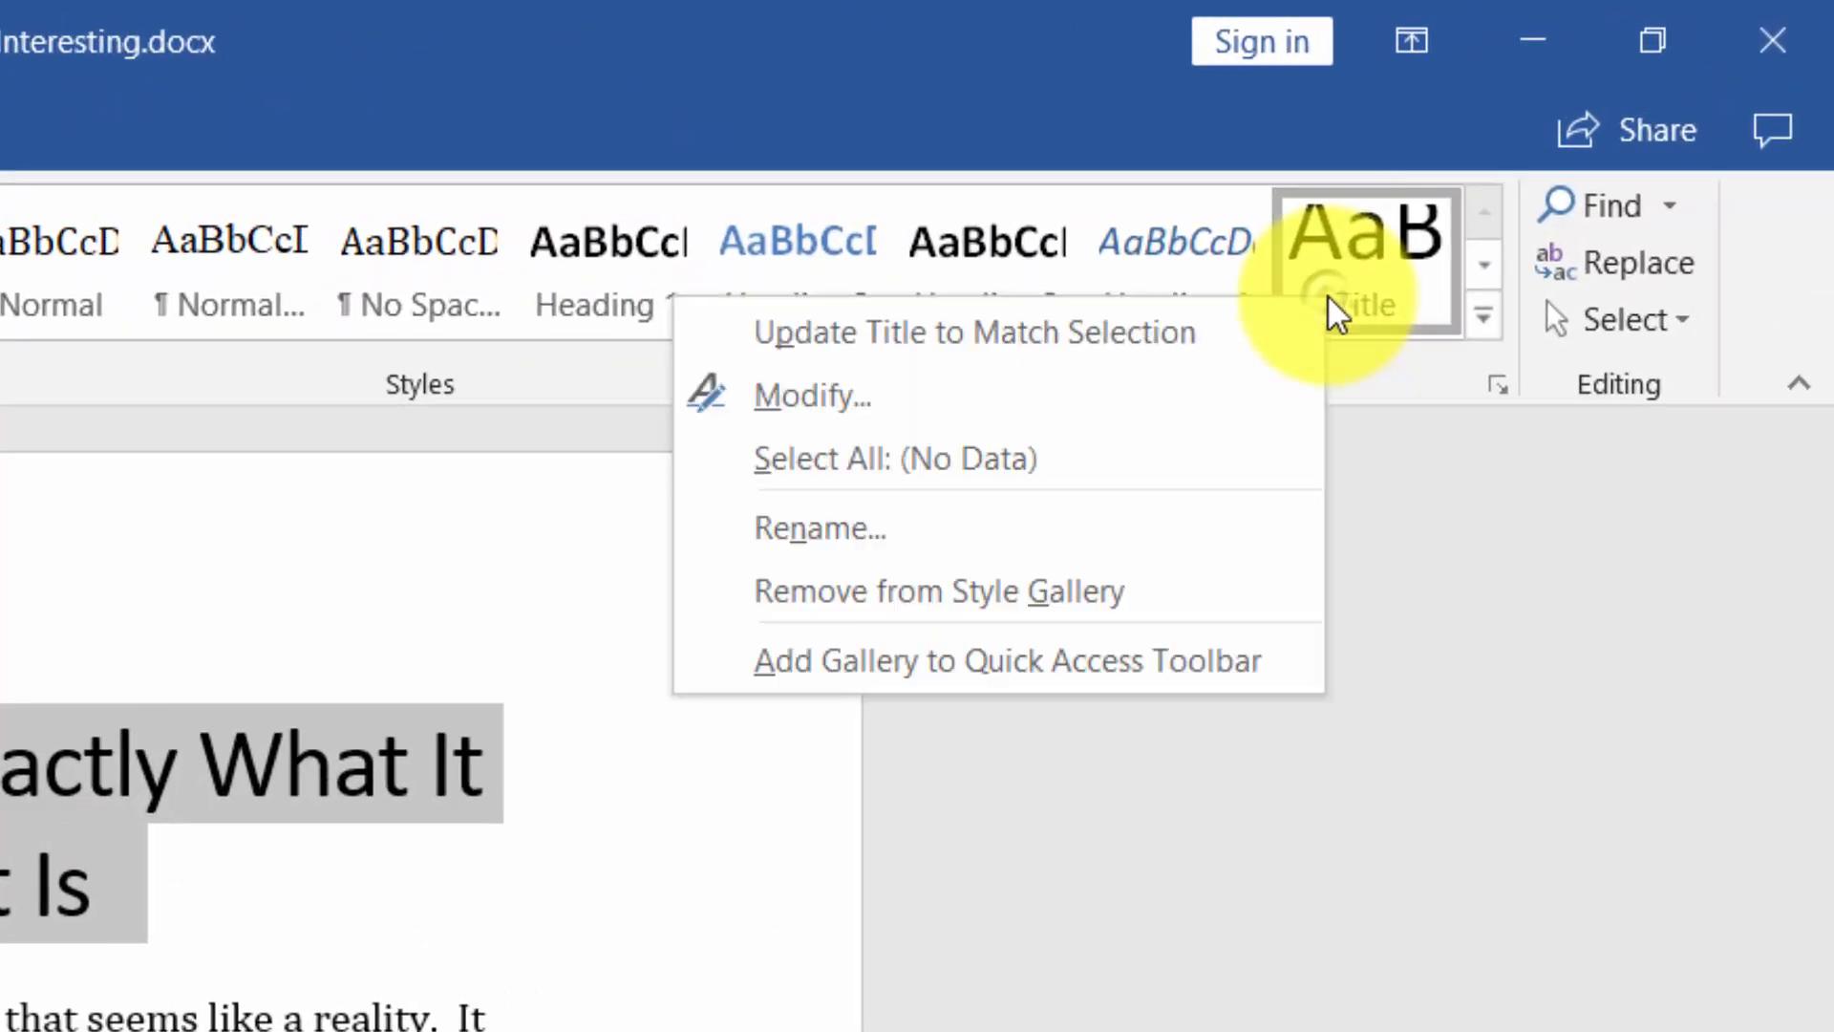
pyautogui.click(869, 397)
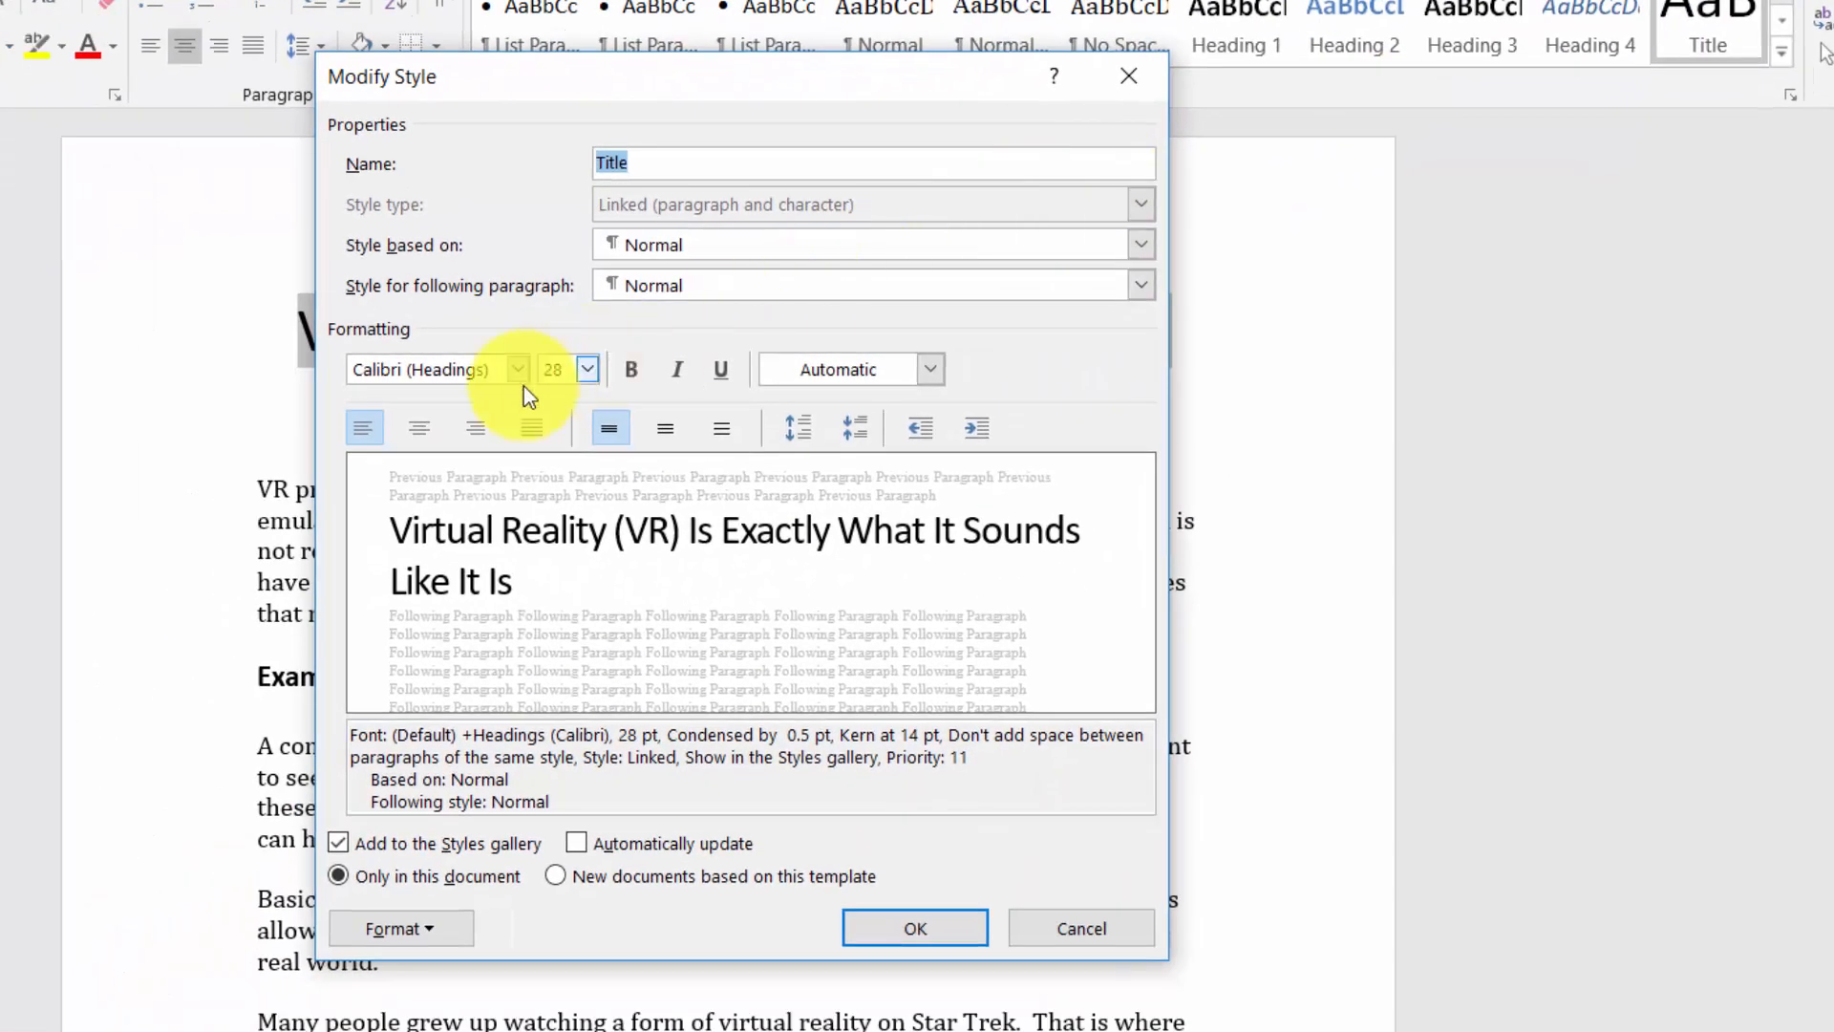
pyautogui.click(426, 429)
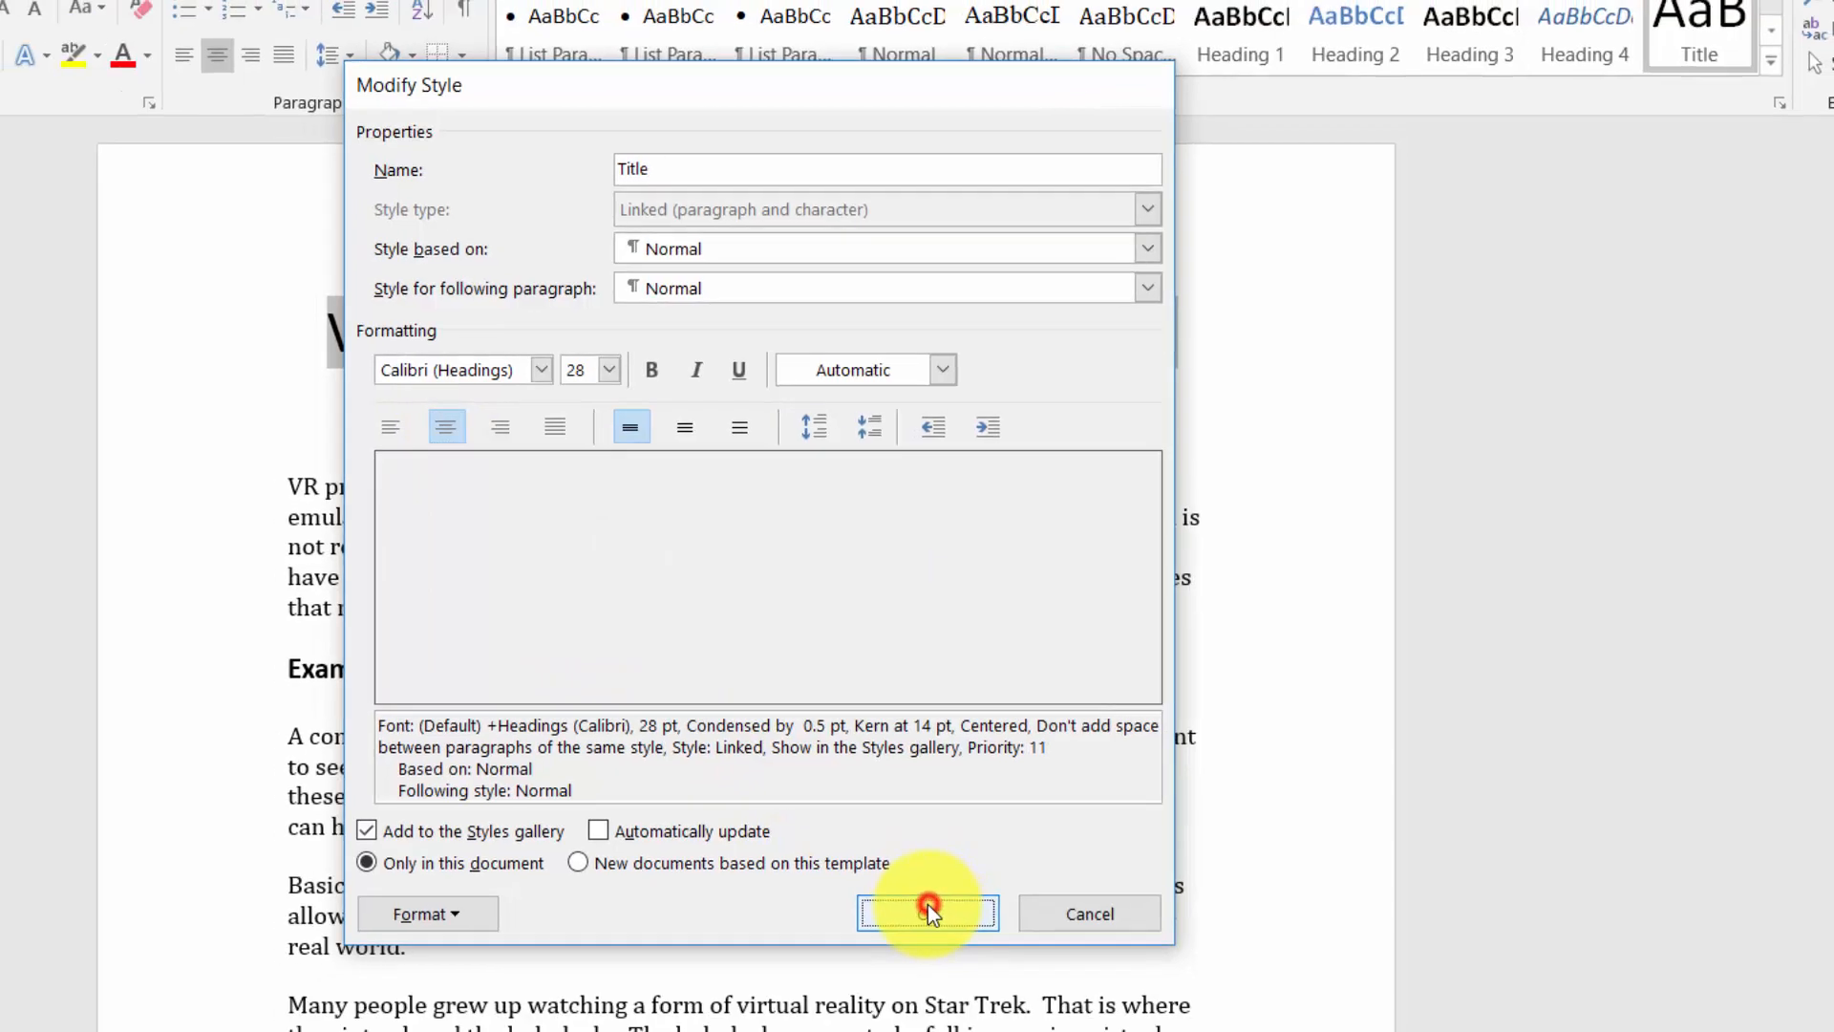
pyautogui.click(915, 927)
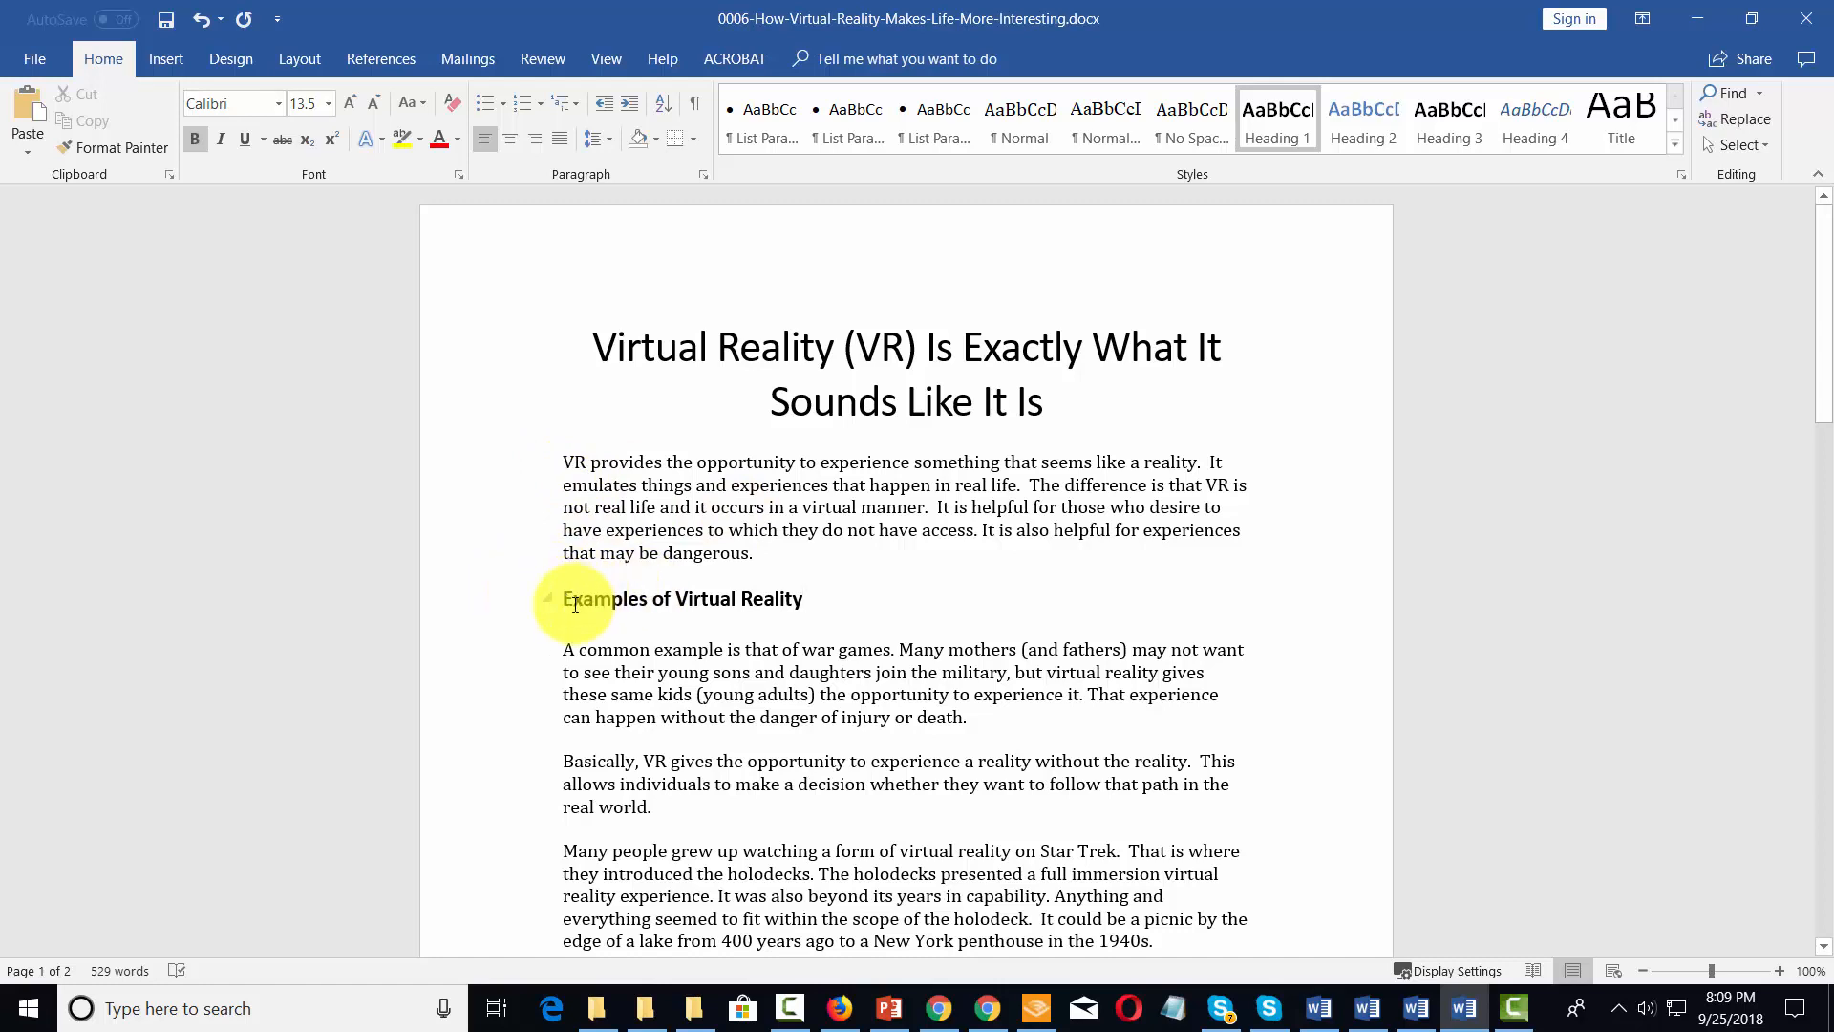
# Paste the heading "The Opportunity of VR" above the first body paragraph and apply the Heading 1 style to it
pyautogui.click(557, 463)
pyautogui.write('The Opportunity of VR')
pyautogui.moveTo(561, 463); pyautogui.dragTo(737, 463)
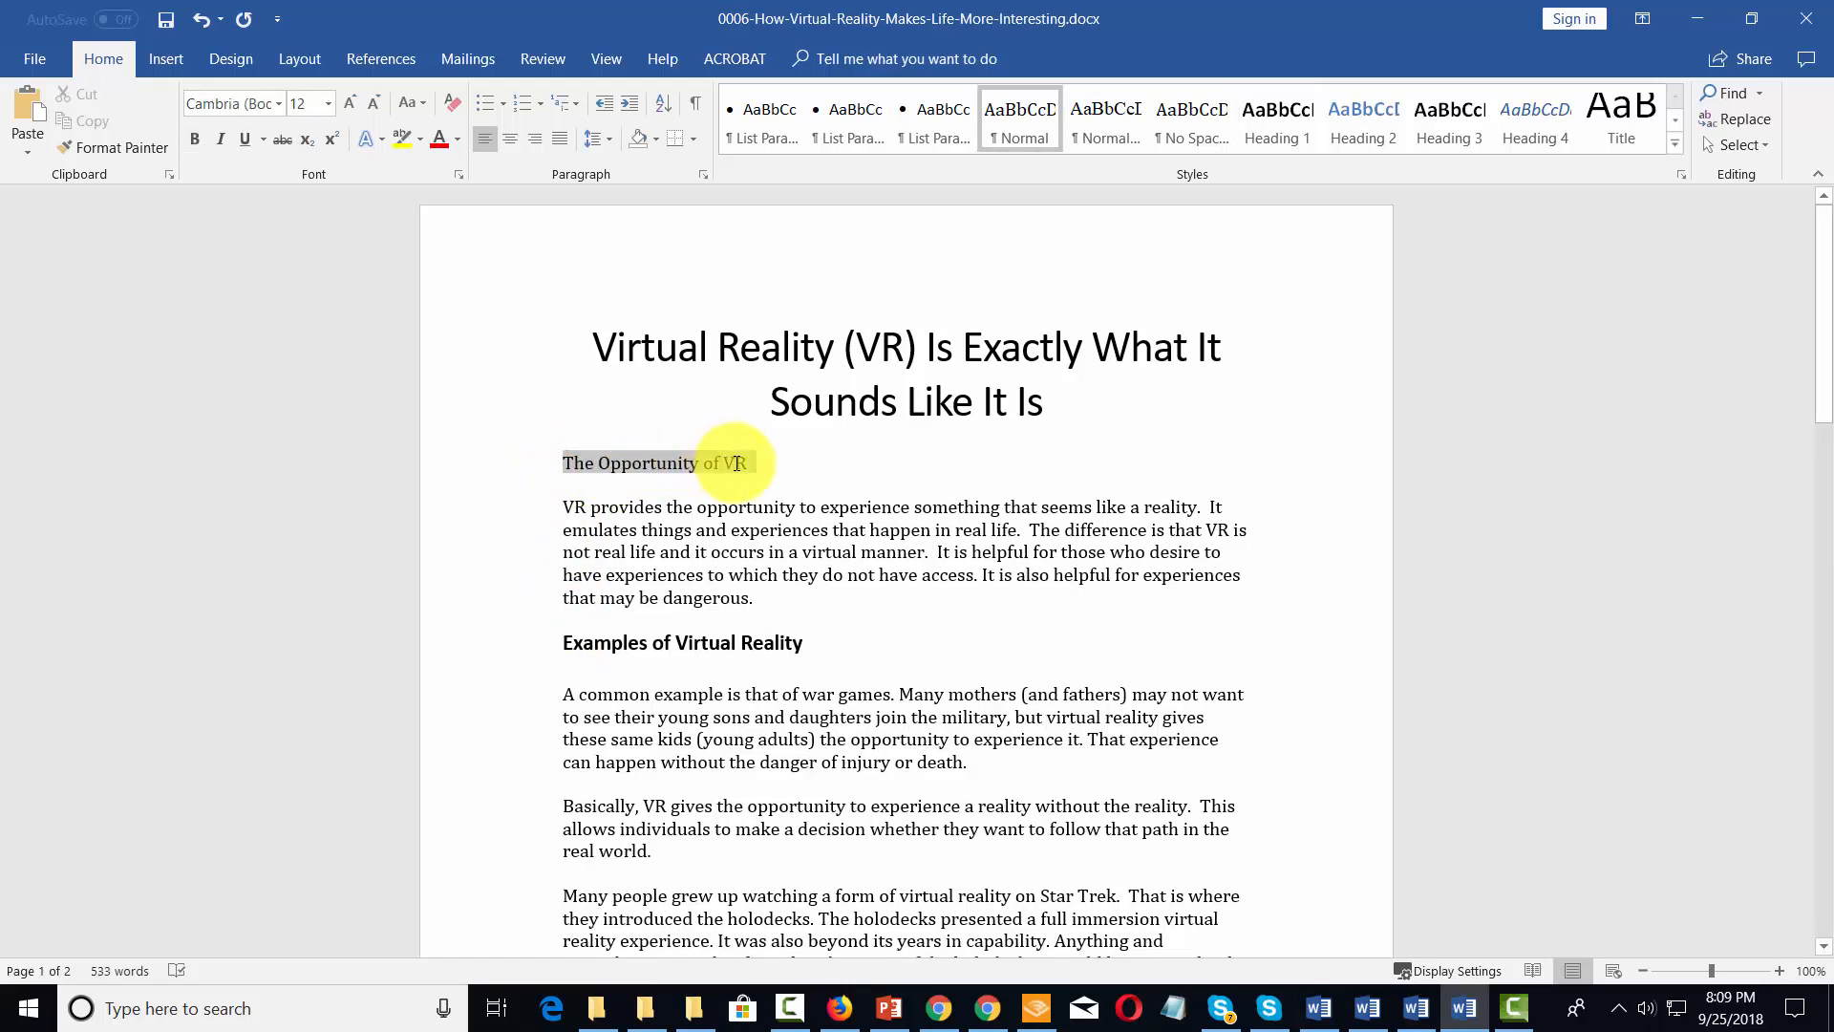
pyautogui.click(1271, 117)
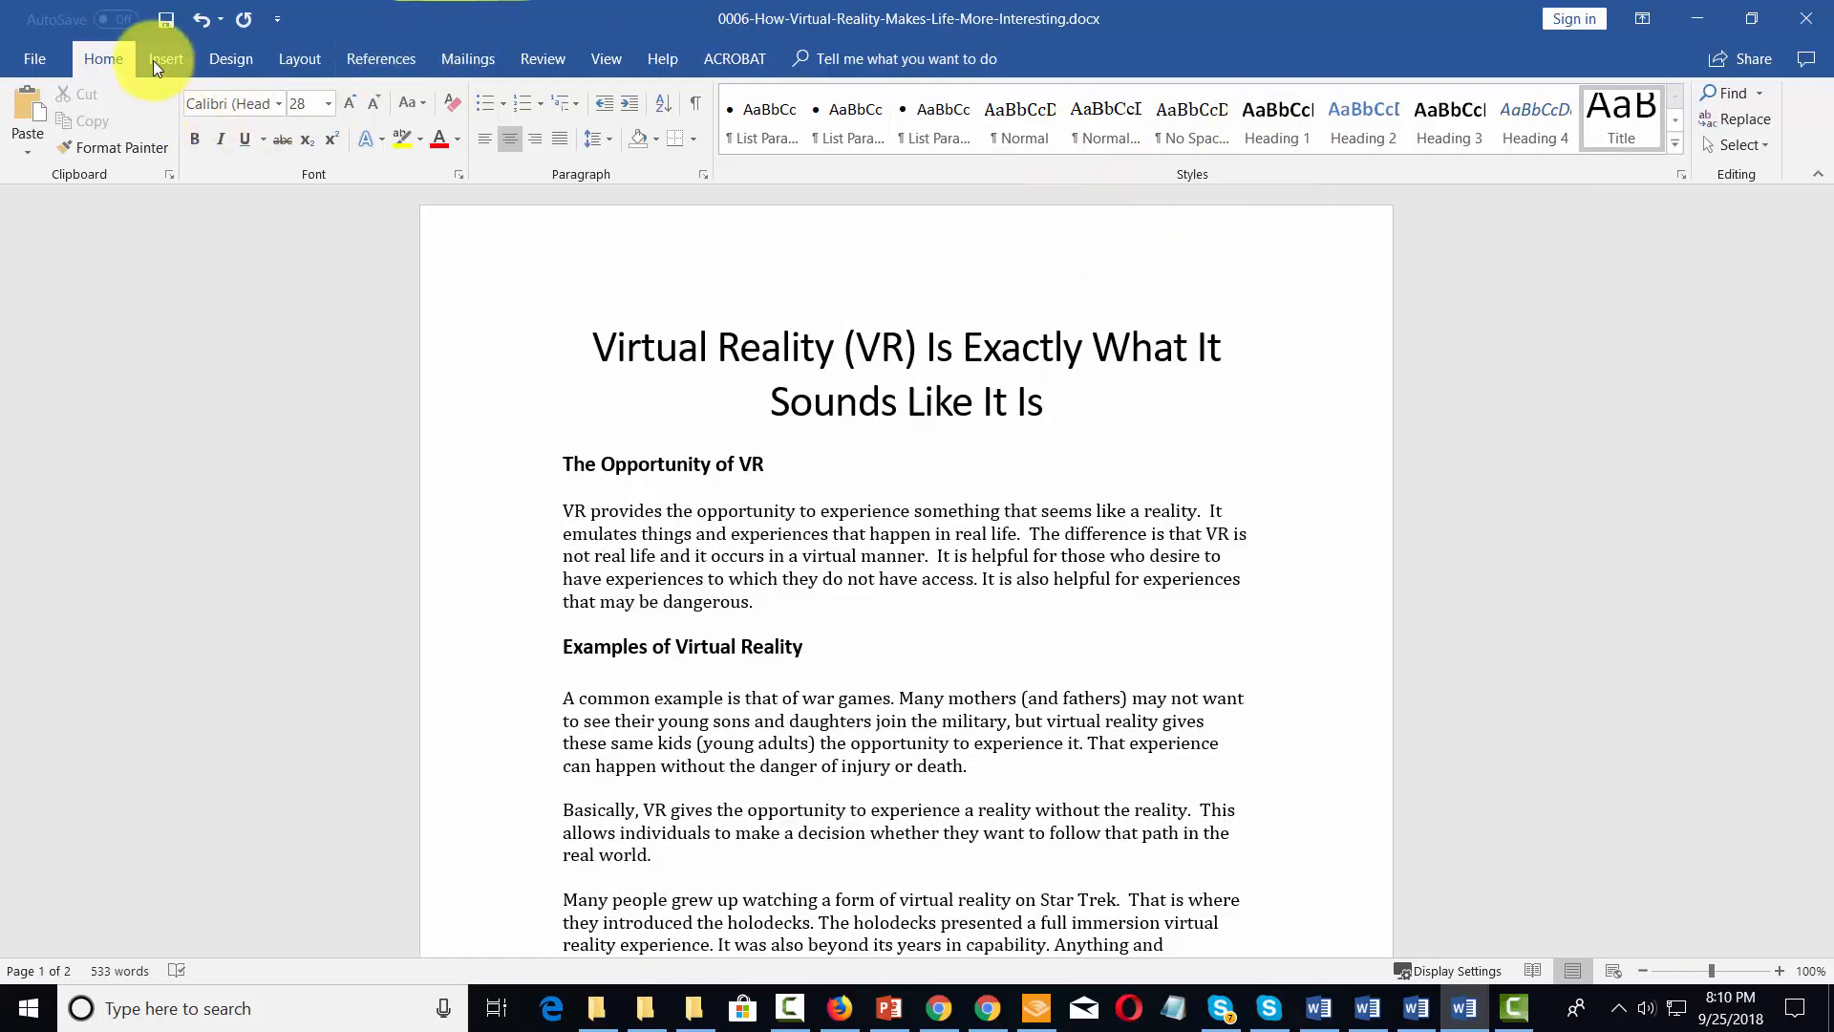
# Insert a page break after the title so that the body text starts on a new page
pyautogui.click(153, 60)
pyautogui.click(73, 143)
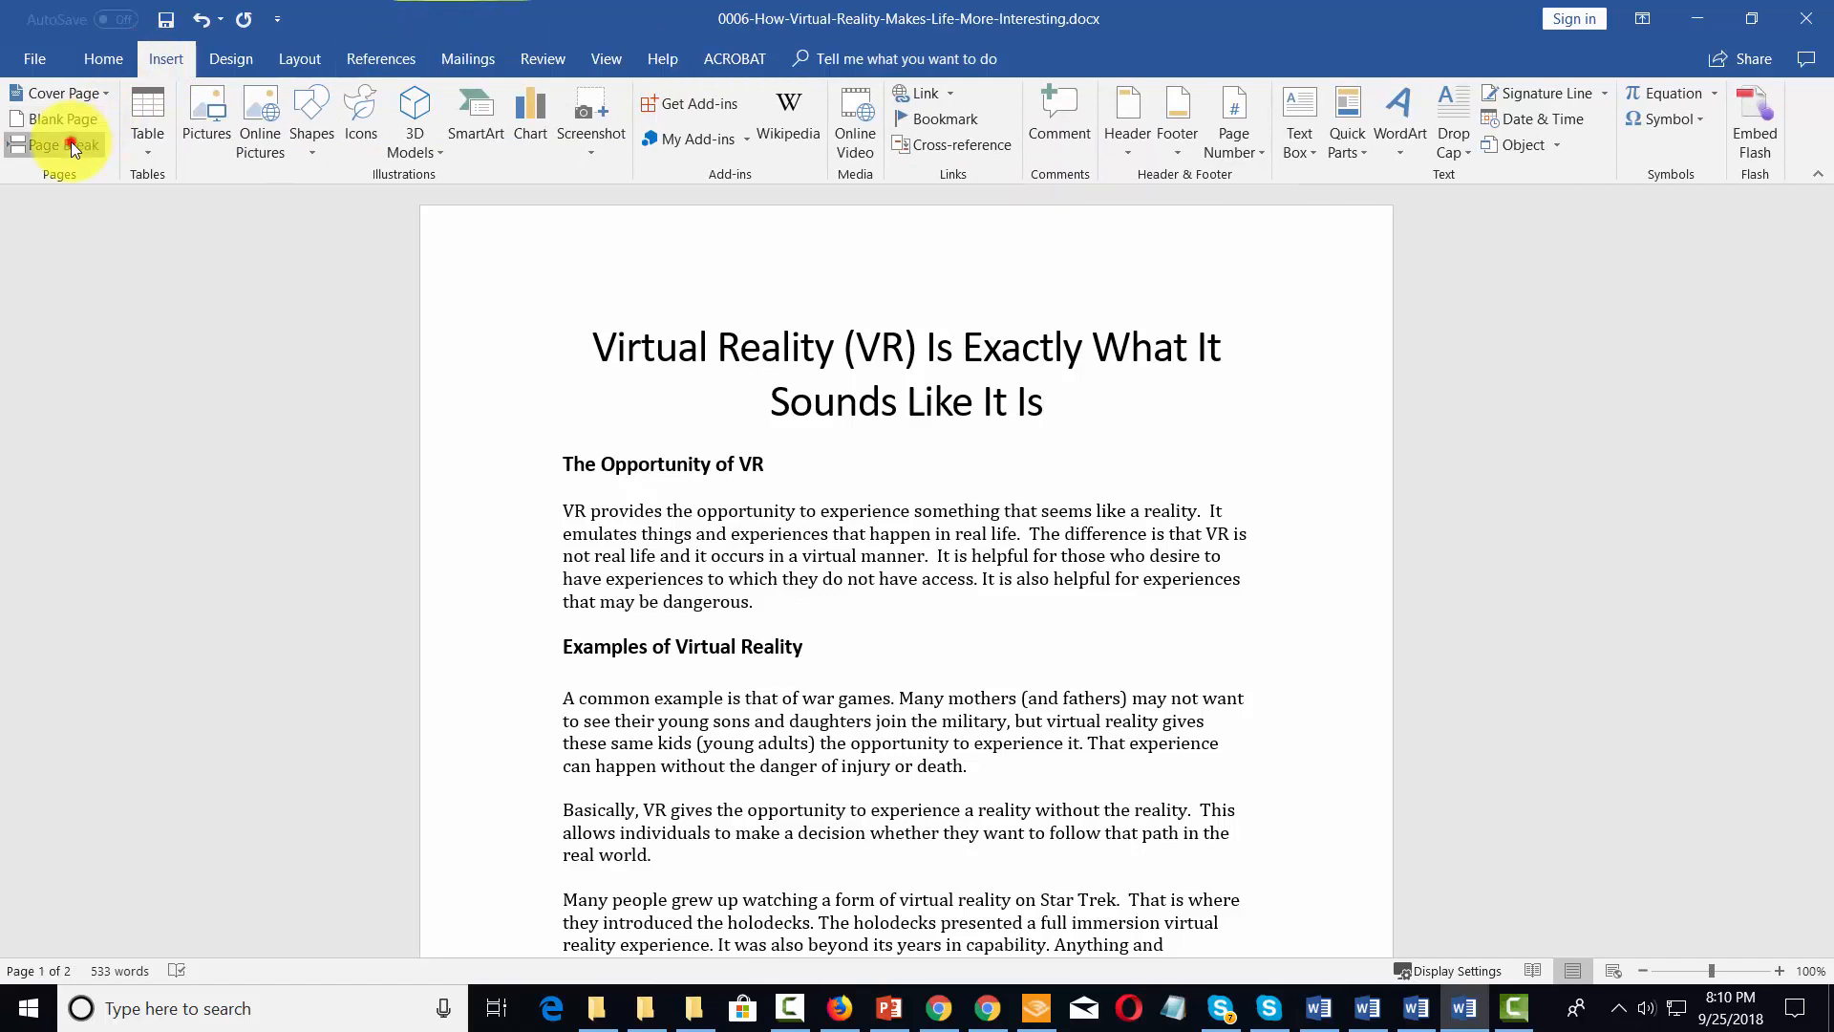
pyautogui.scroll(5, 818, 417)
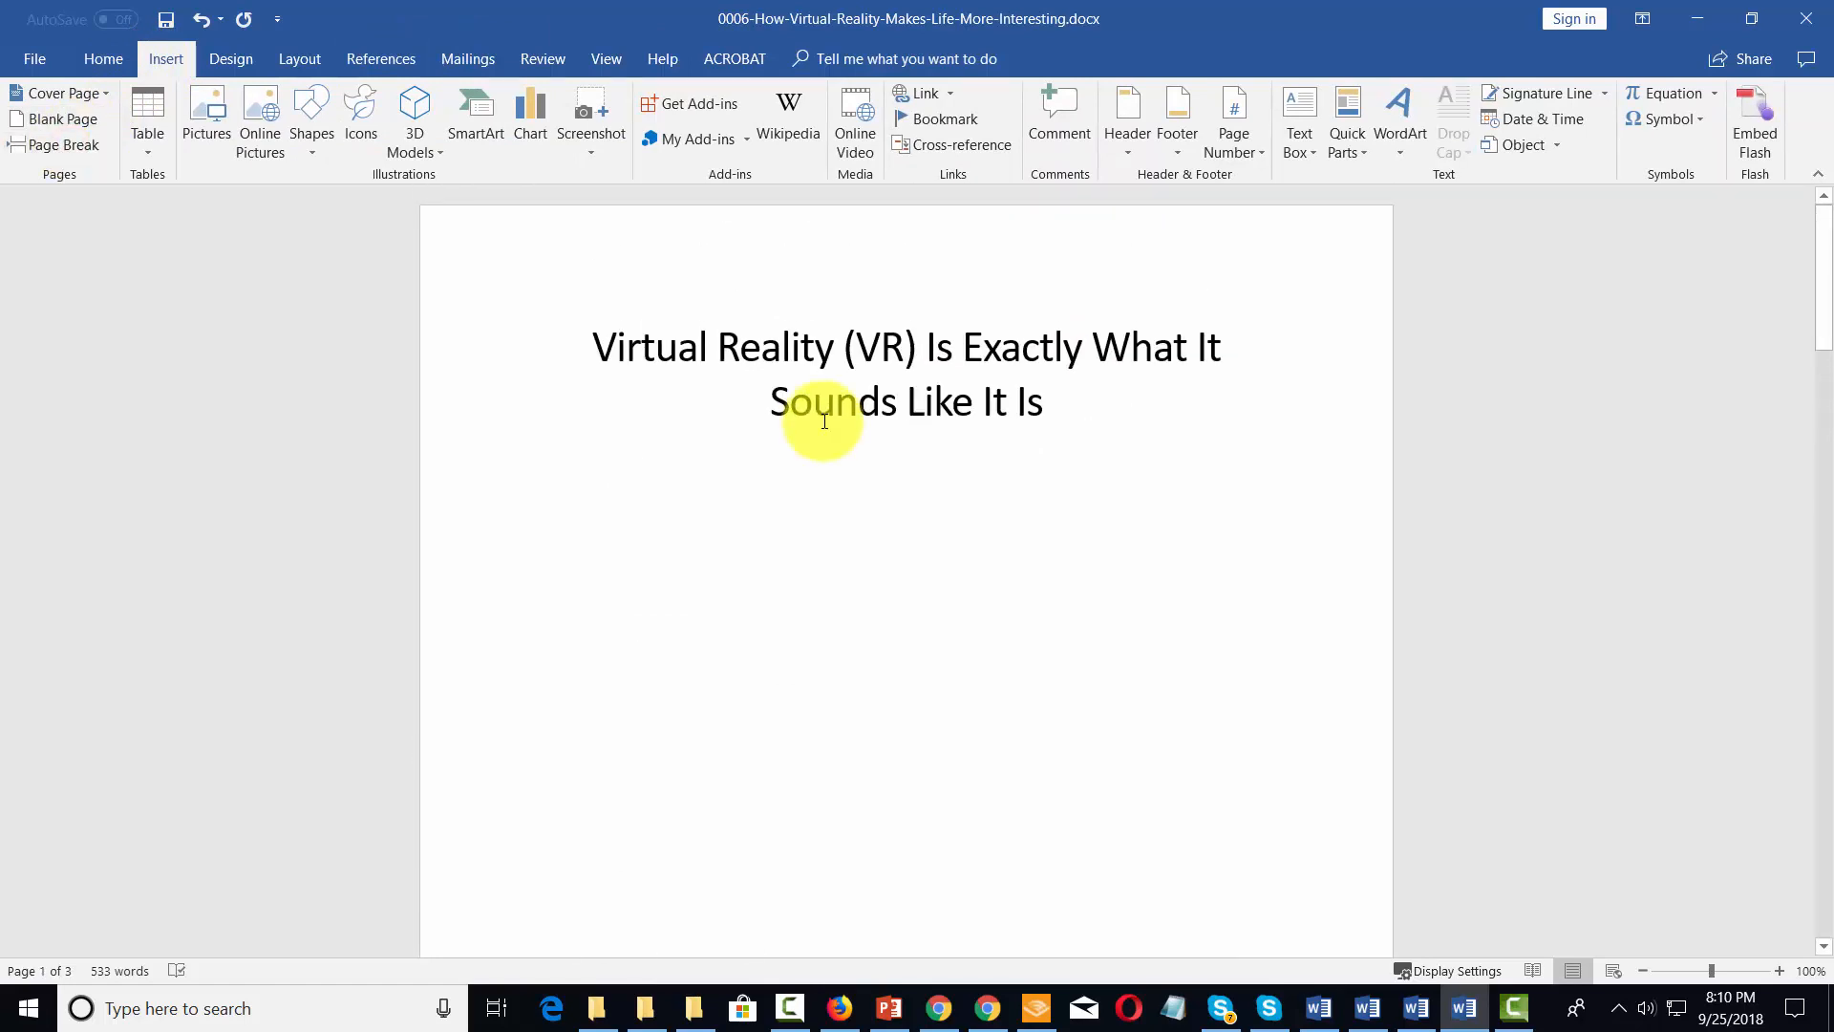
pyautogui.scroll(-3, 826, 420)
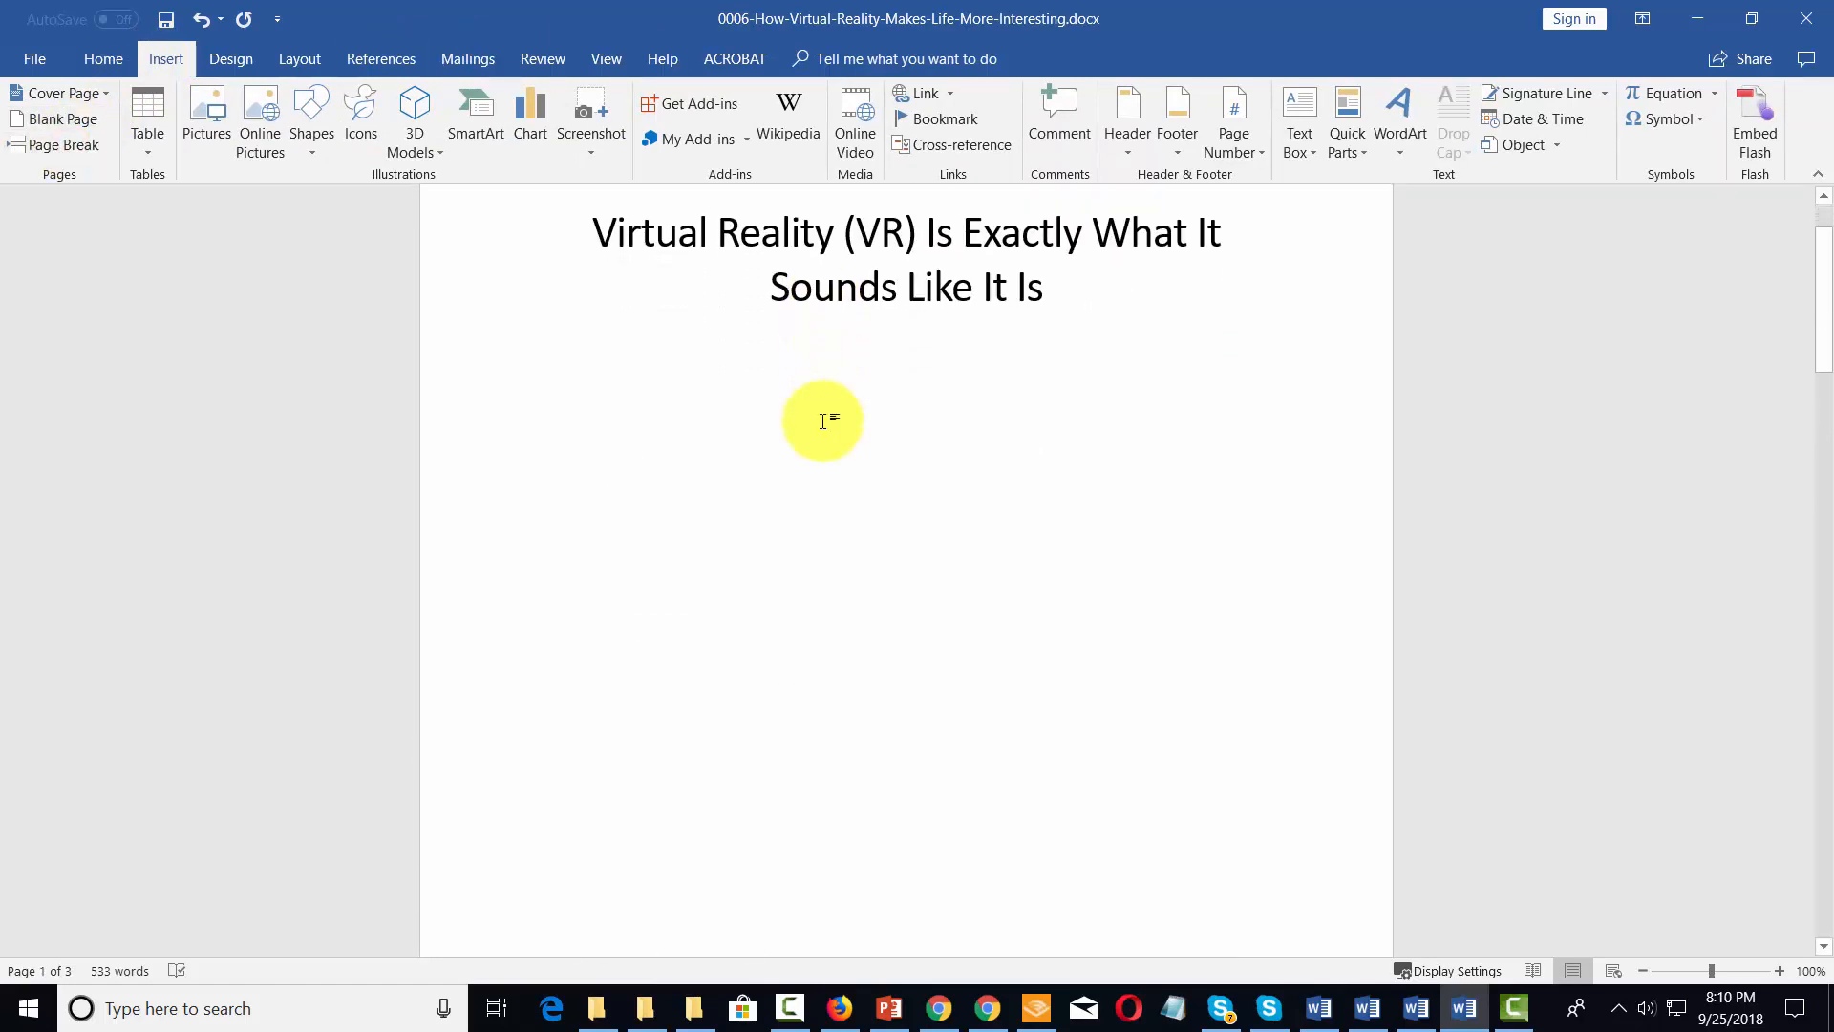
pyautogui.scroll(-2, 1032, 335)
pyautogui.scroll(3, 1044, 332)
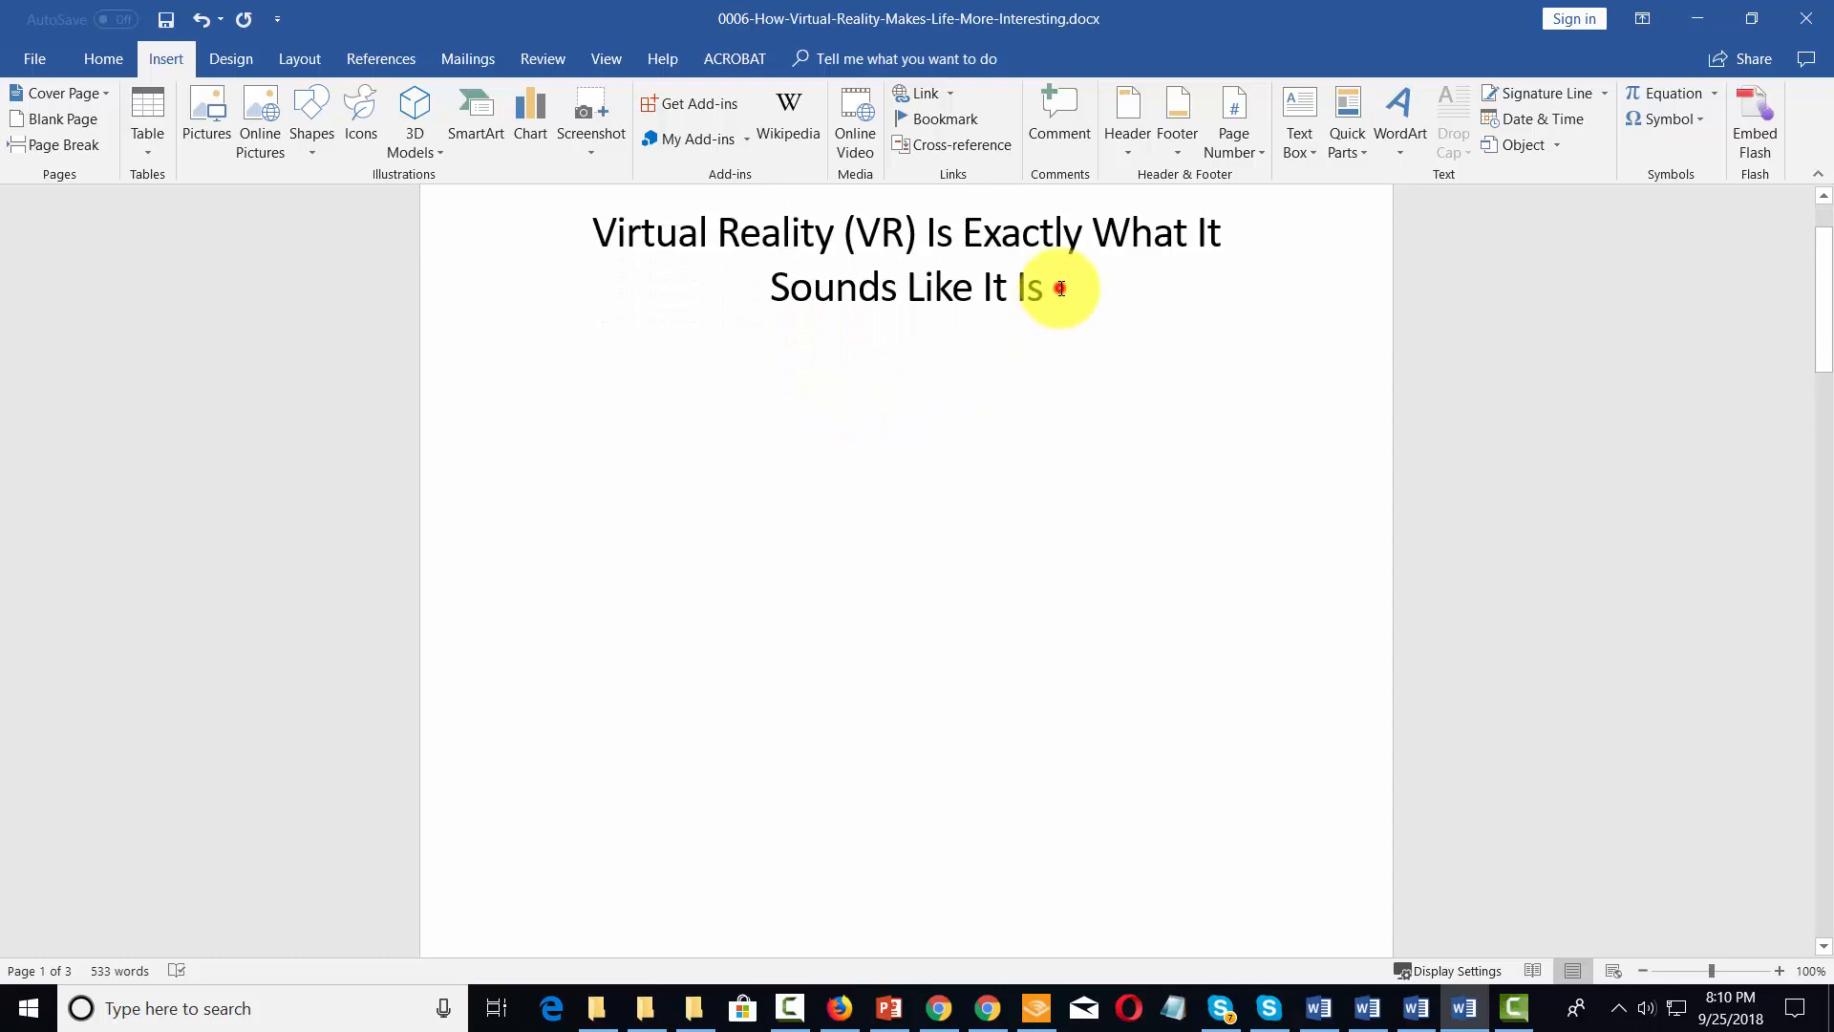
# Add an empty page between the title page and the body text, starting from the end of the title
pyautogui.click(1058, 288)
pyautogui.click(67, 143)
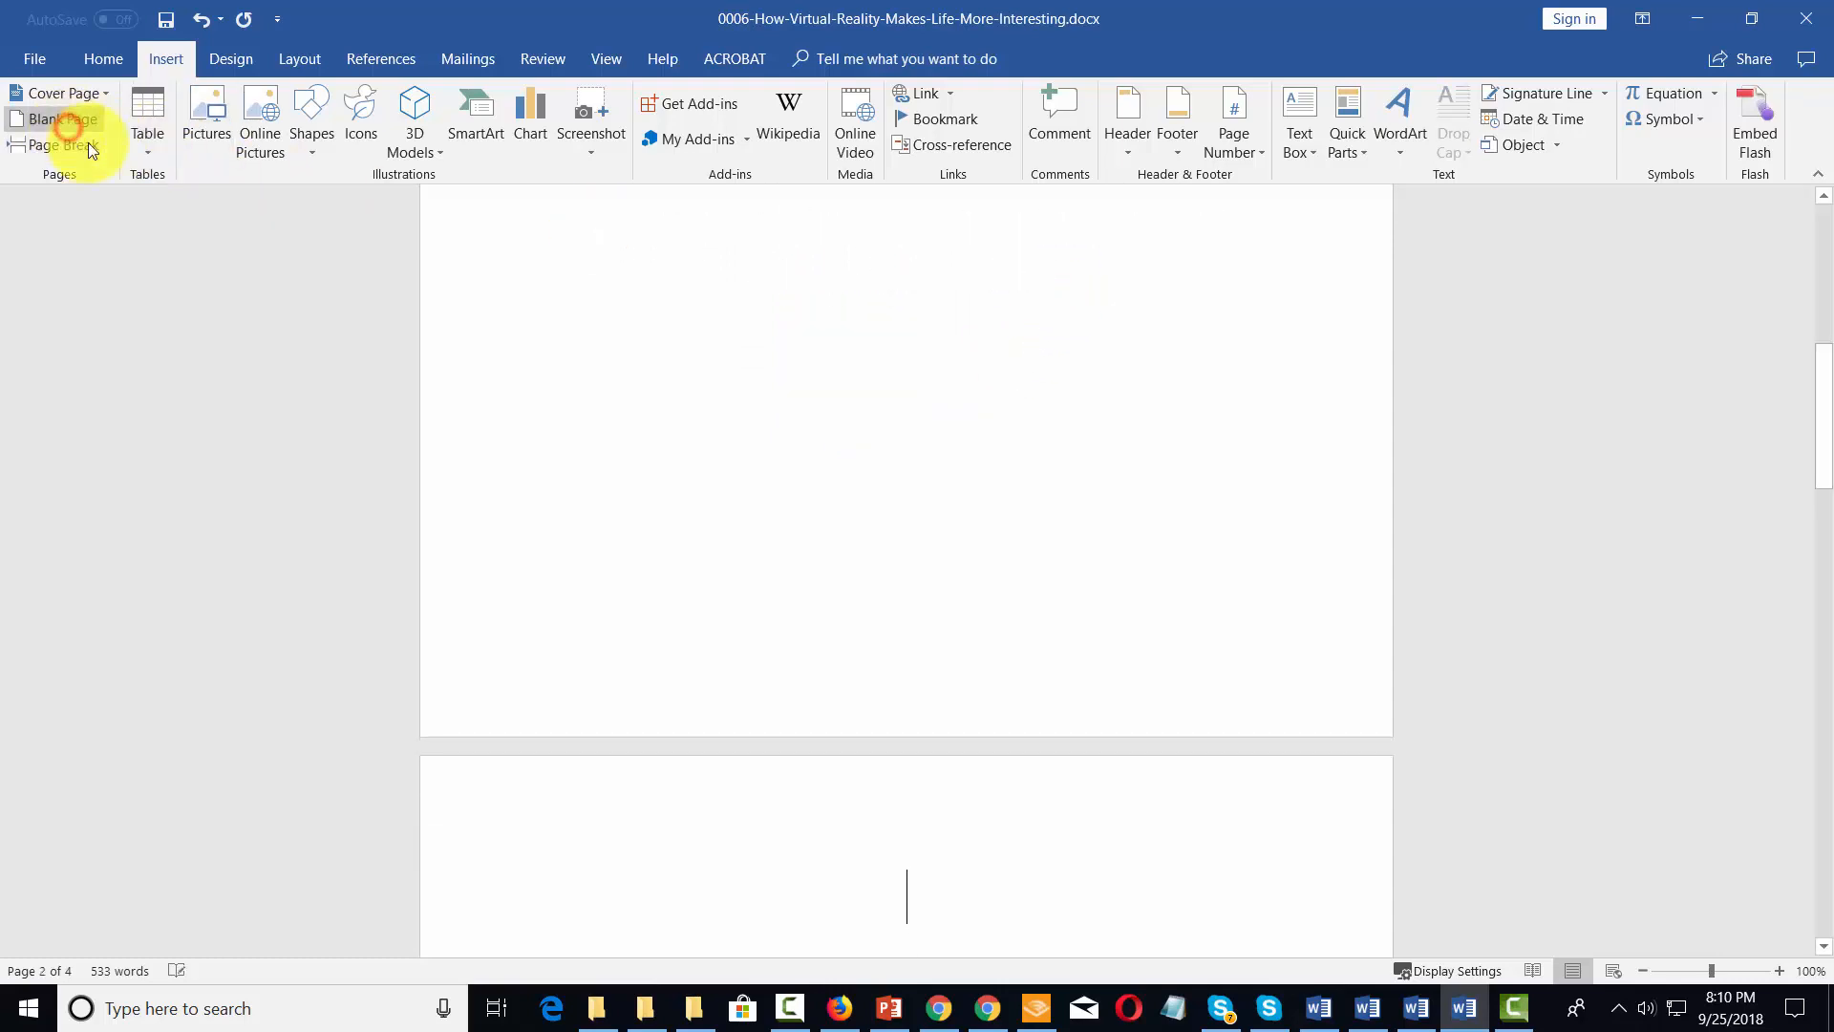
pyautogui.scroll(2, 874, 485)
pyautogui.scroll(3, 874, 485)
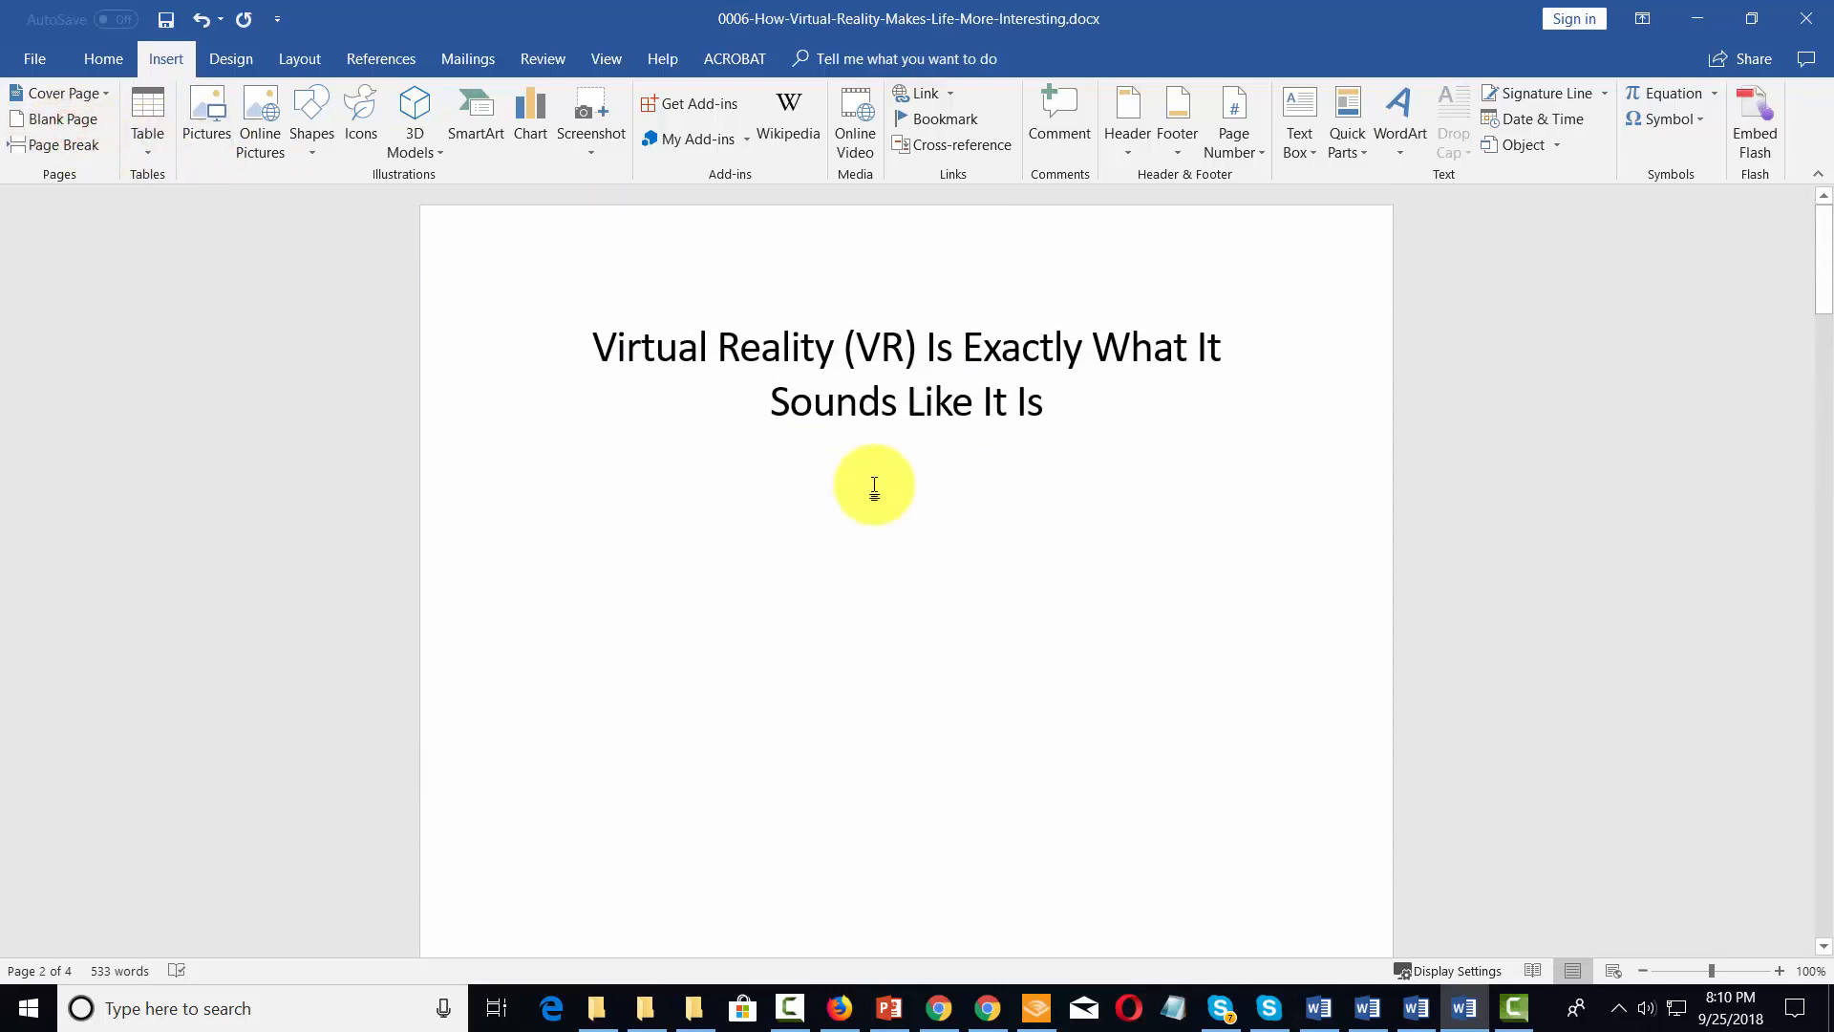
pyautogui.scroll(-15, 874, 486)
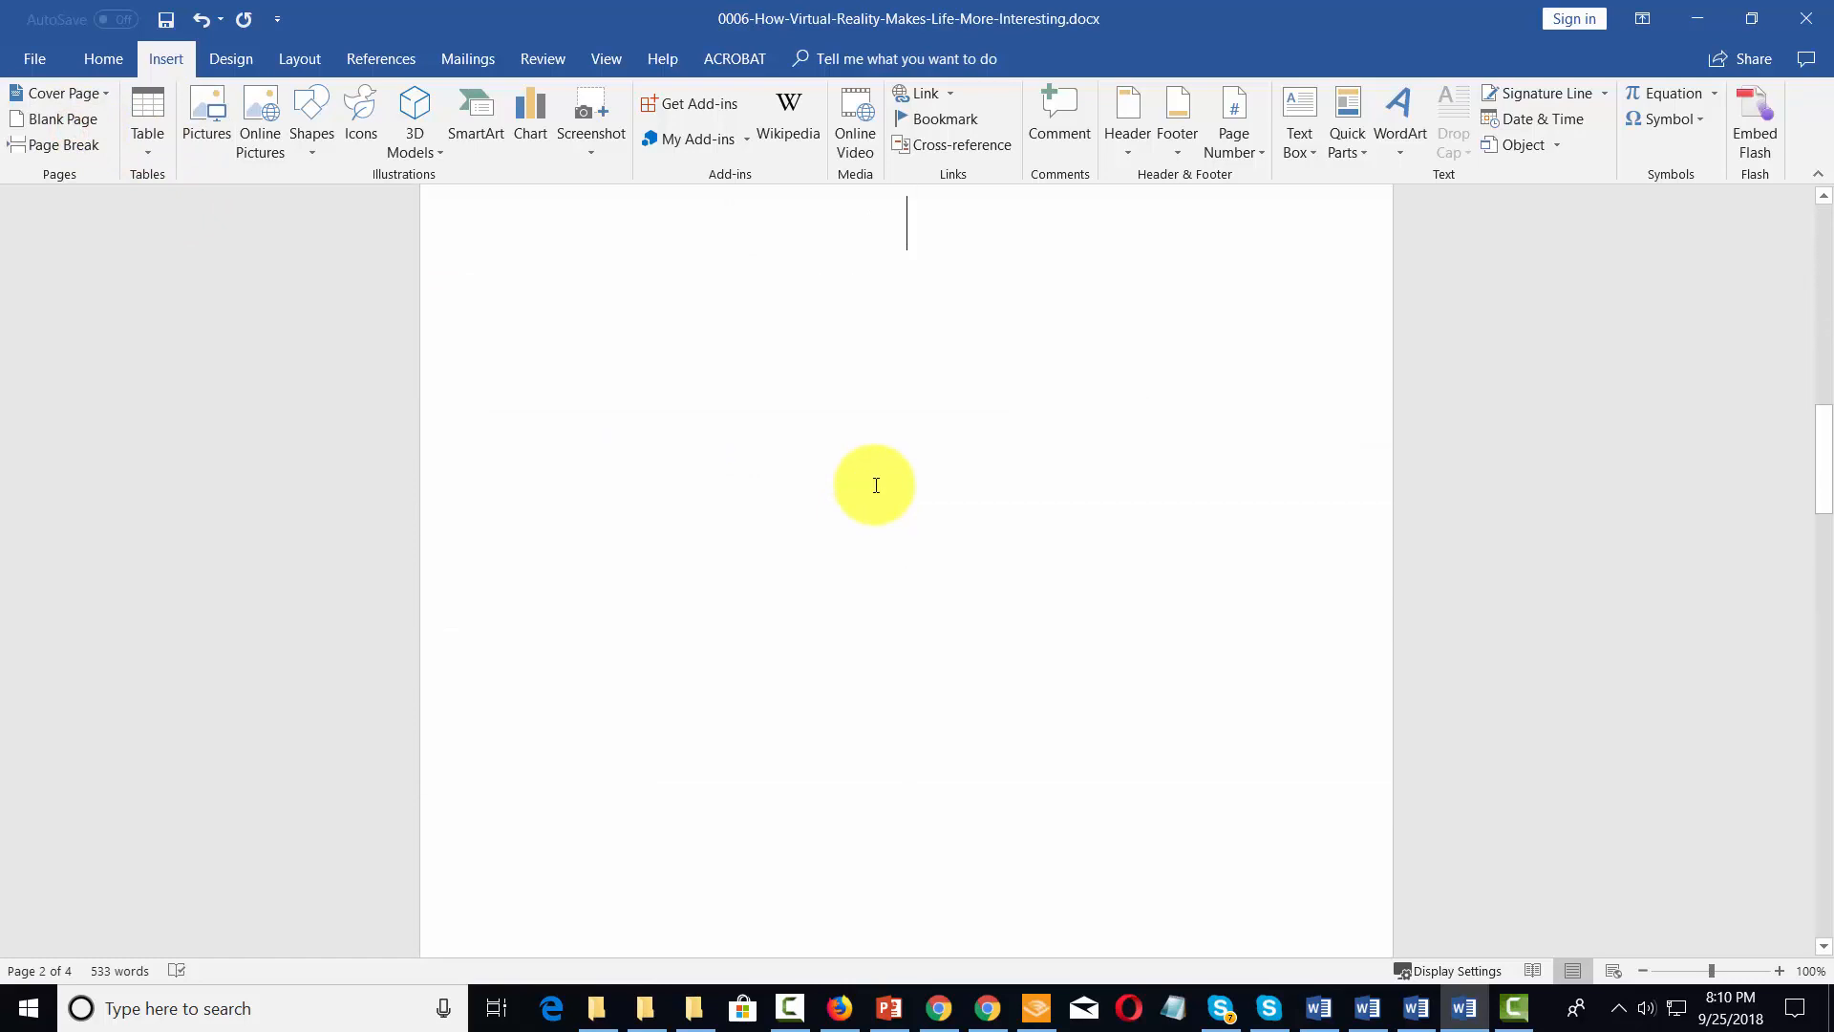
pyautogui.scroll(-8, 875, 485)
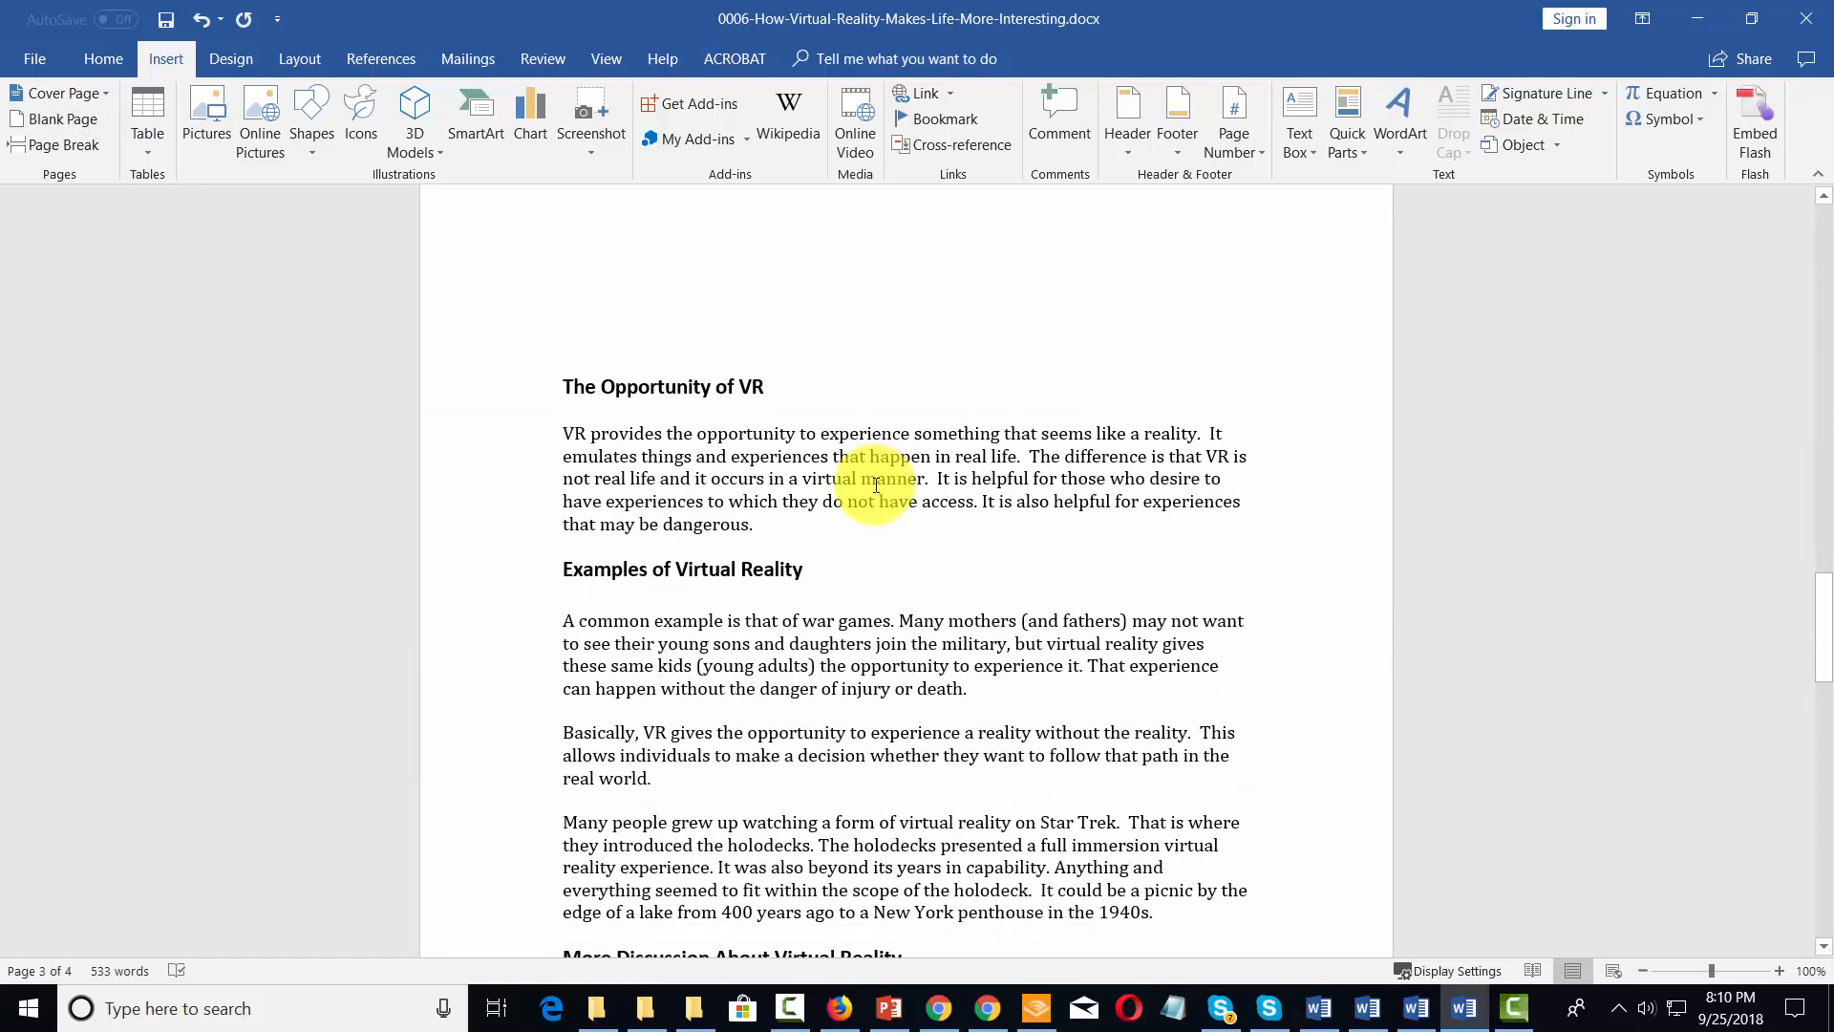
pyautogui.scroll(10, 855, 344)
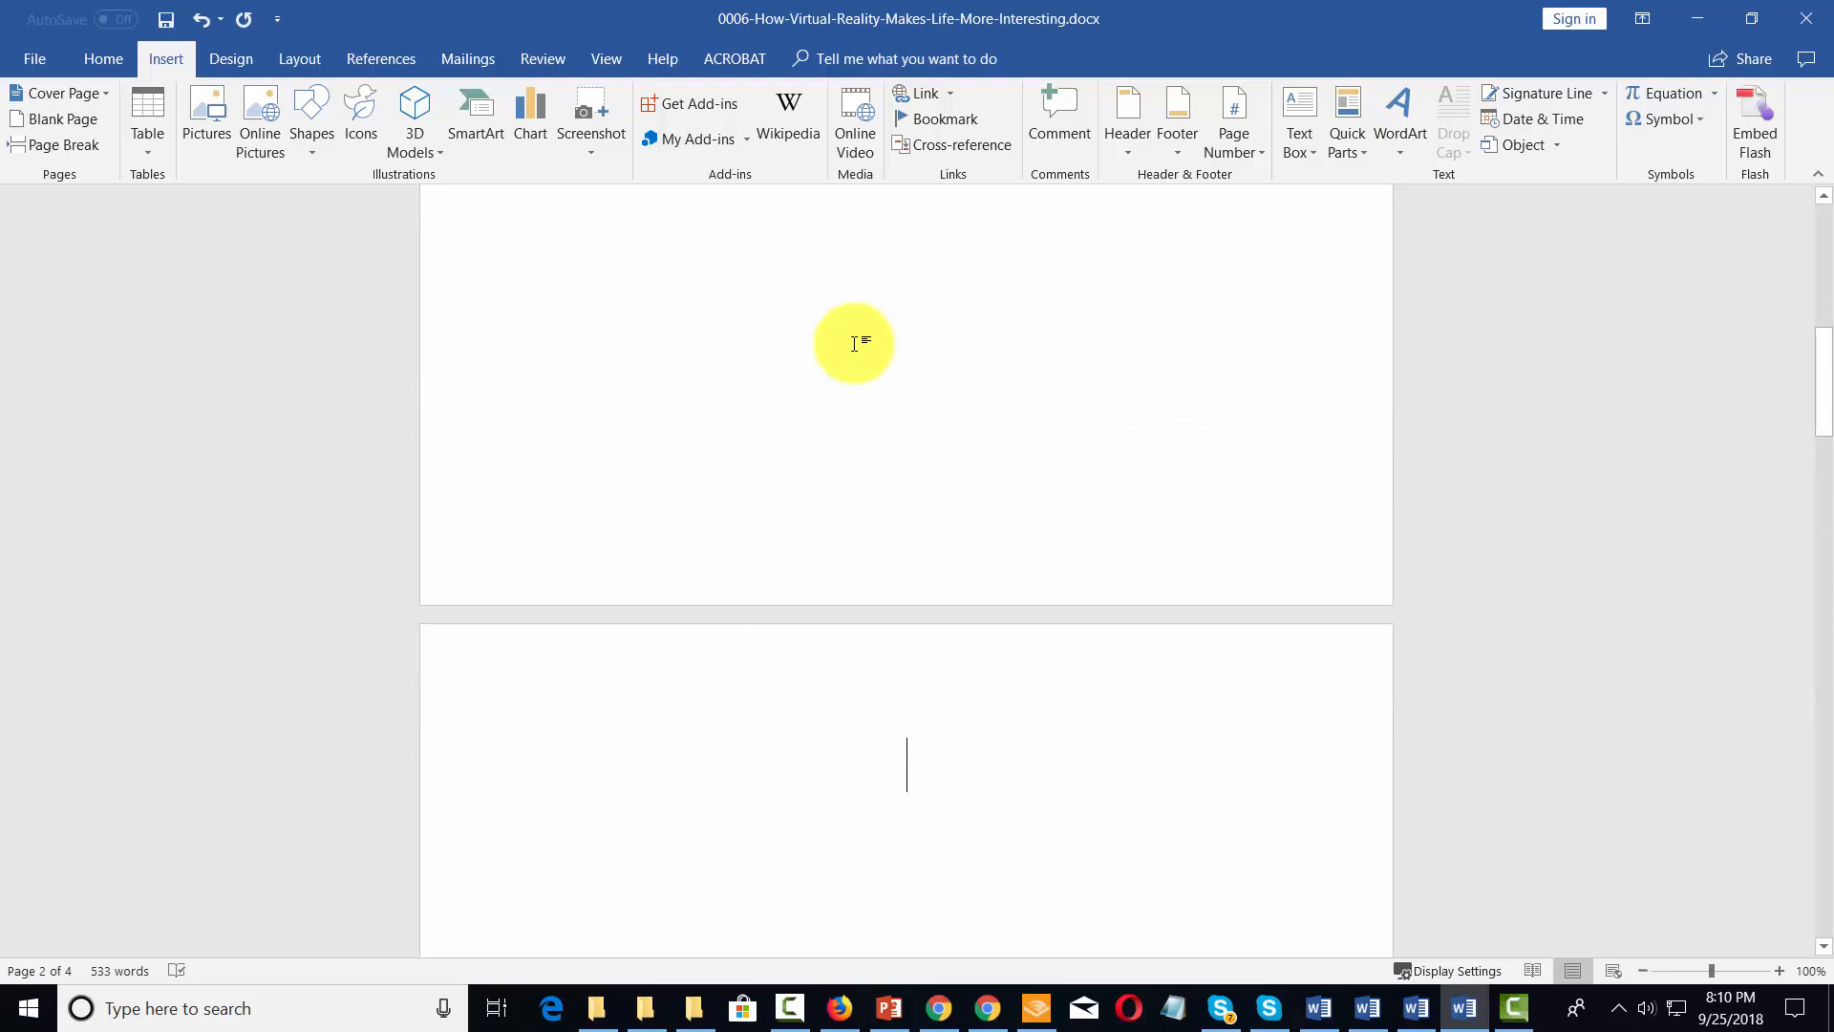
# Insert an Automatic Table 1 table of contents on the empty page after the title page
pyautogui.click(364, 55)
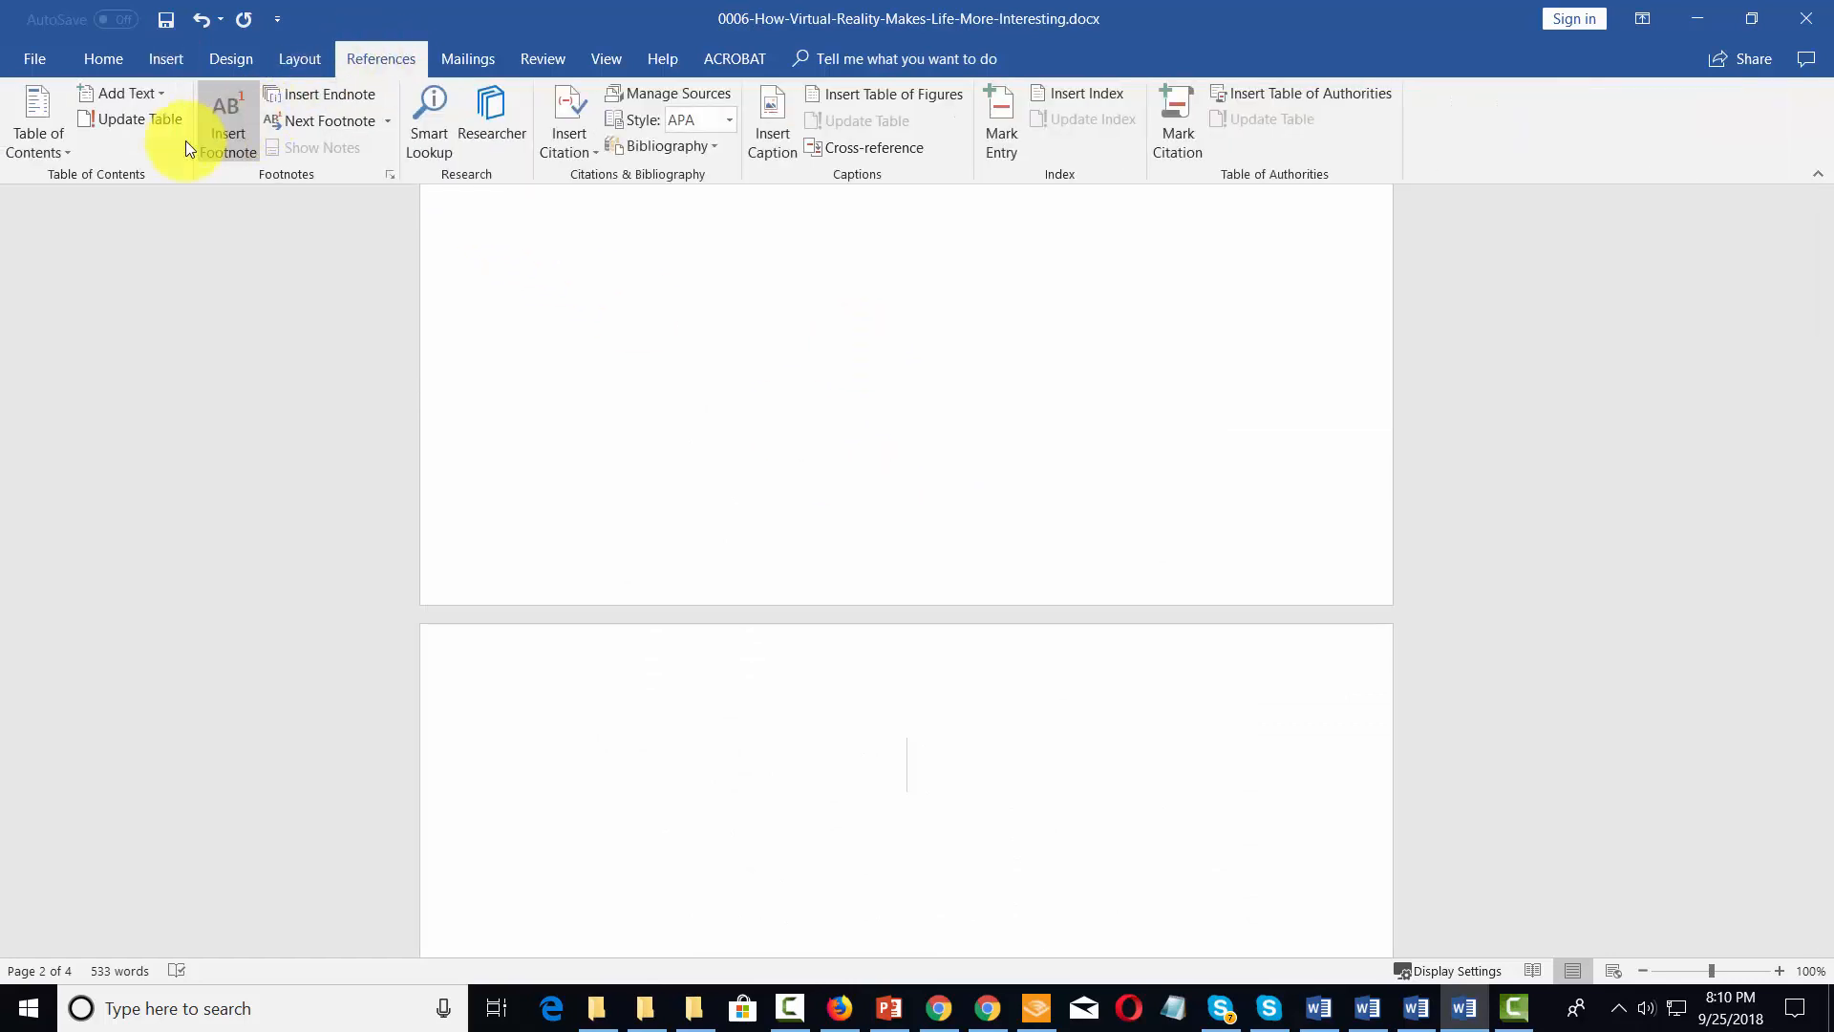
pyautogui.click(67, 150)
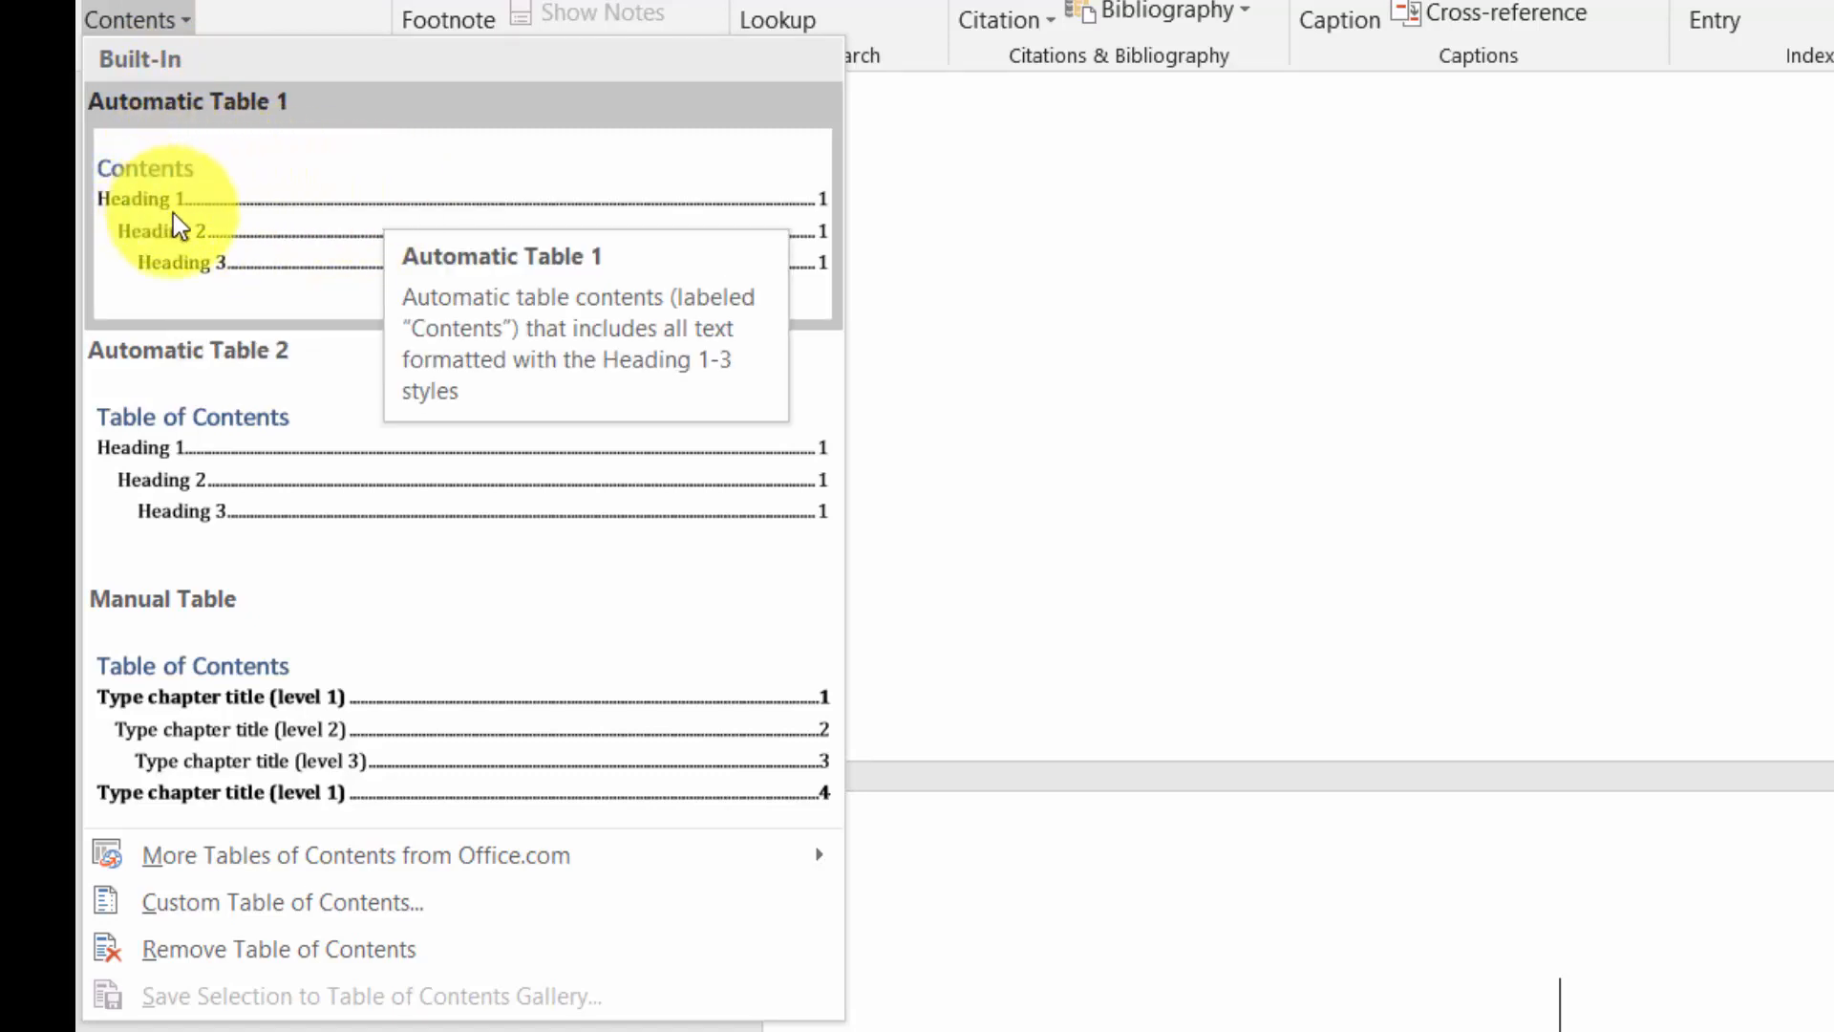
pyautogui.click(229, 229)
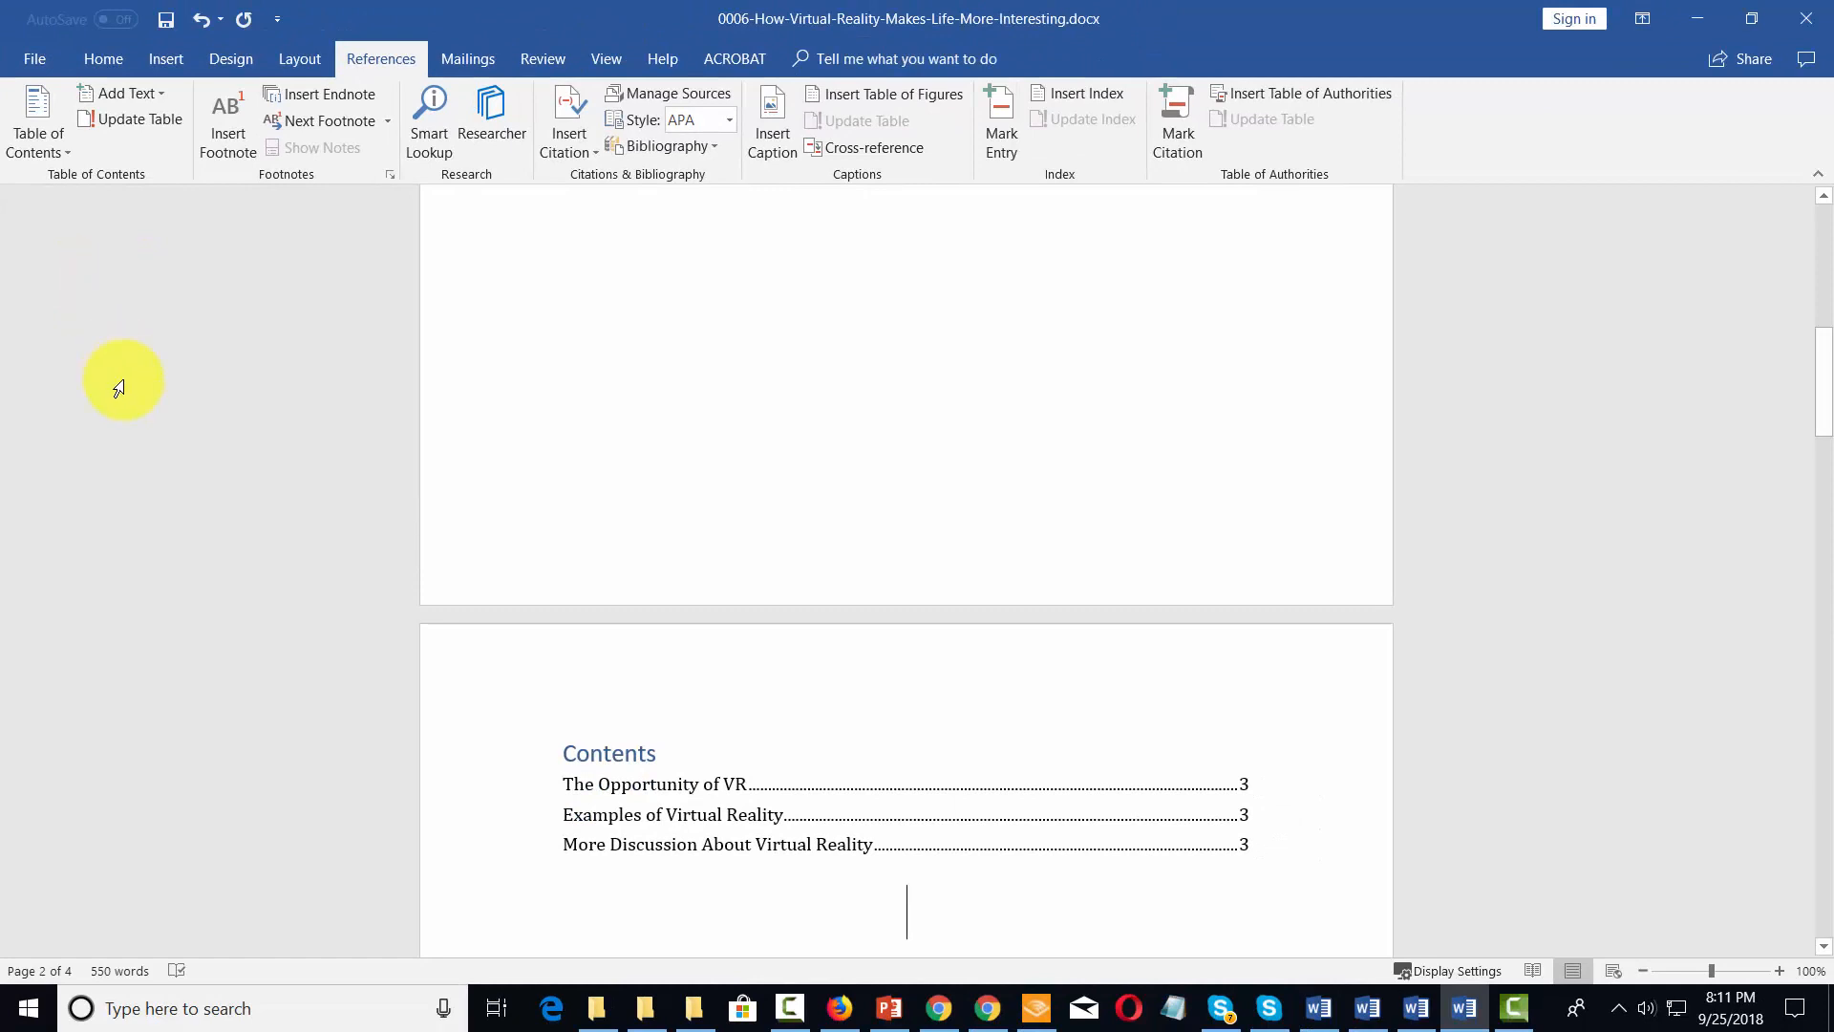
pyautogui.scroll(-2, 181, 397)
pyautogui.scroll(-2, 631, 479)
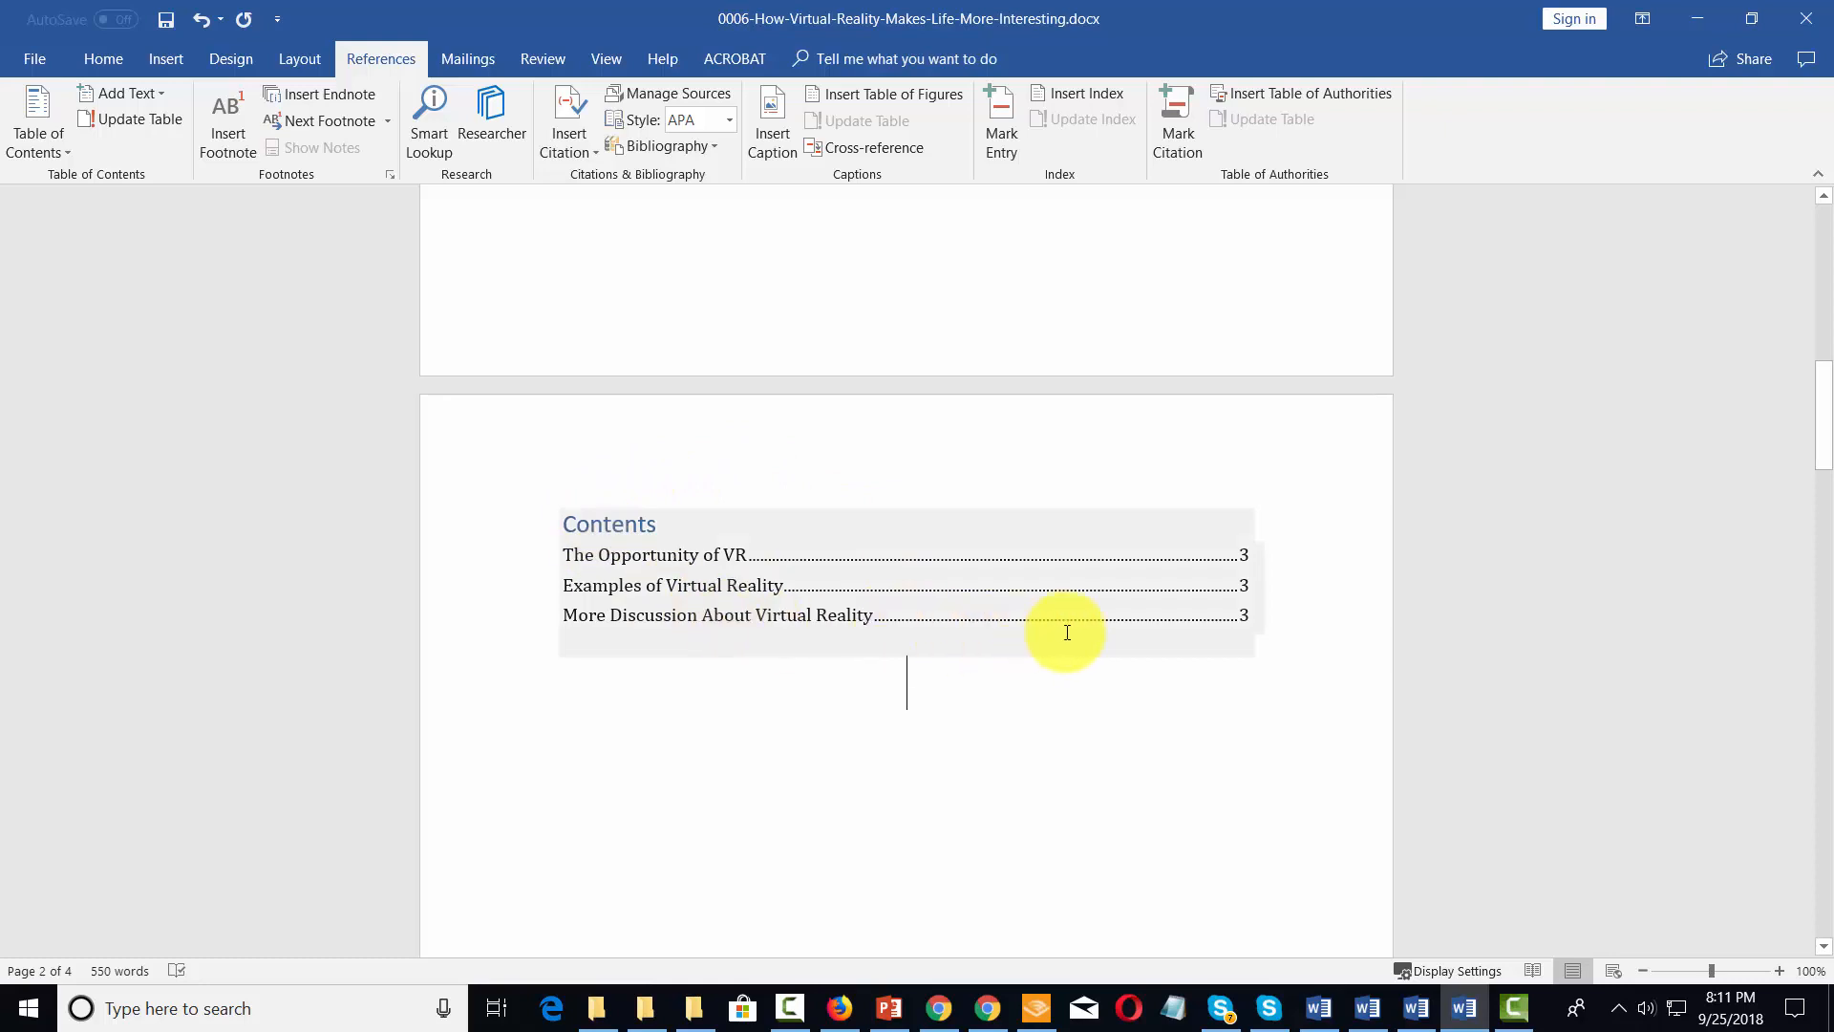
pyautogui.scroll(2, 1124, 630)
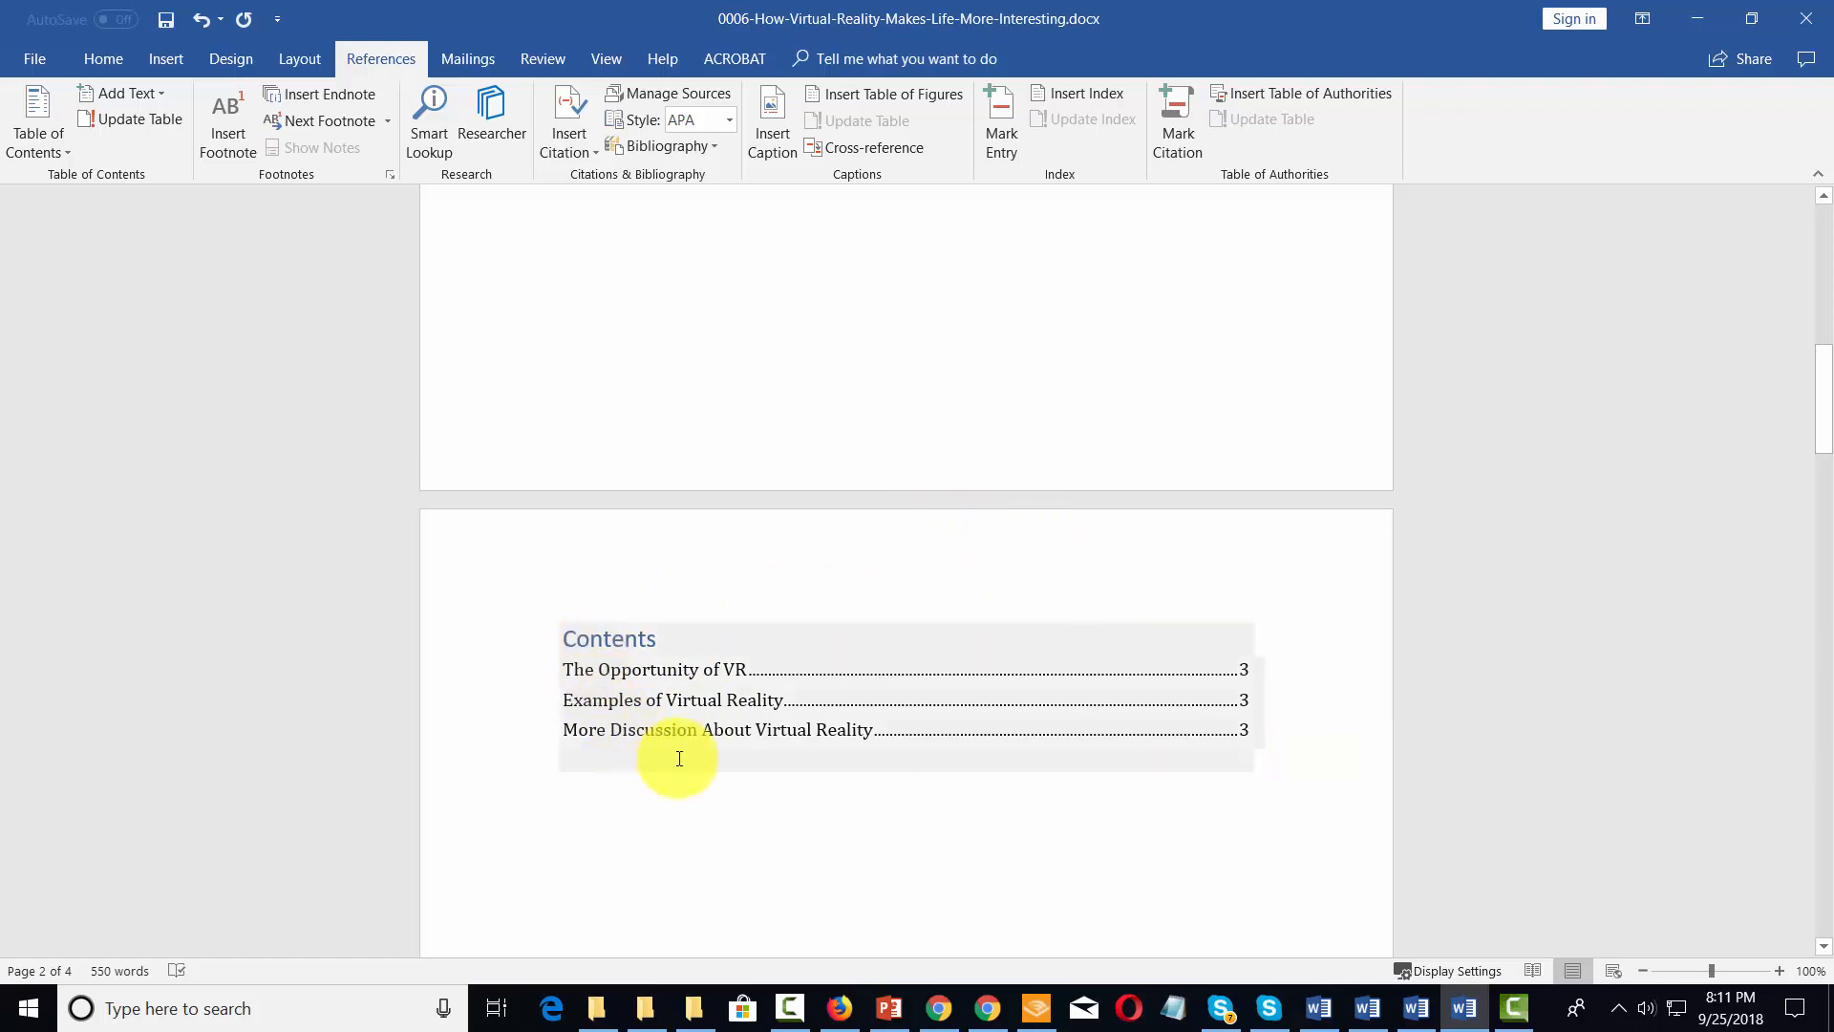
# Insert a page break after the paragraph under "The Opportunity of VR", so that "Examples of Virtual Reality" starts on a new page
pyautogui.scroll(-10, 680, 758)
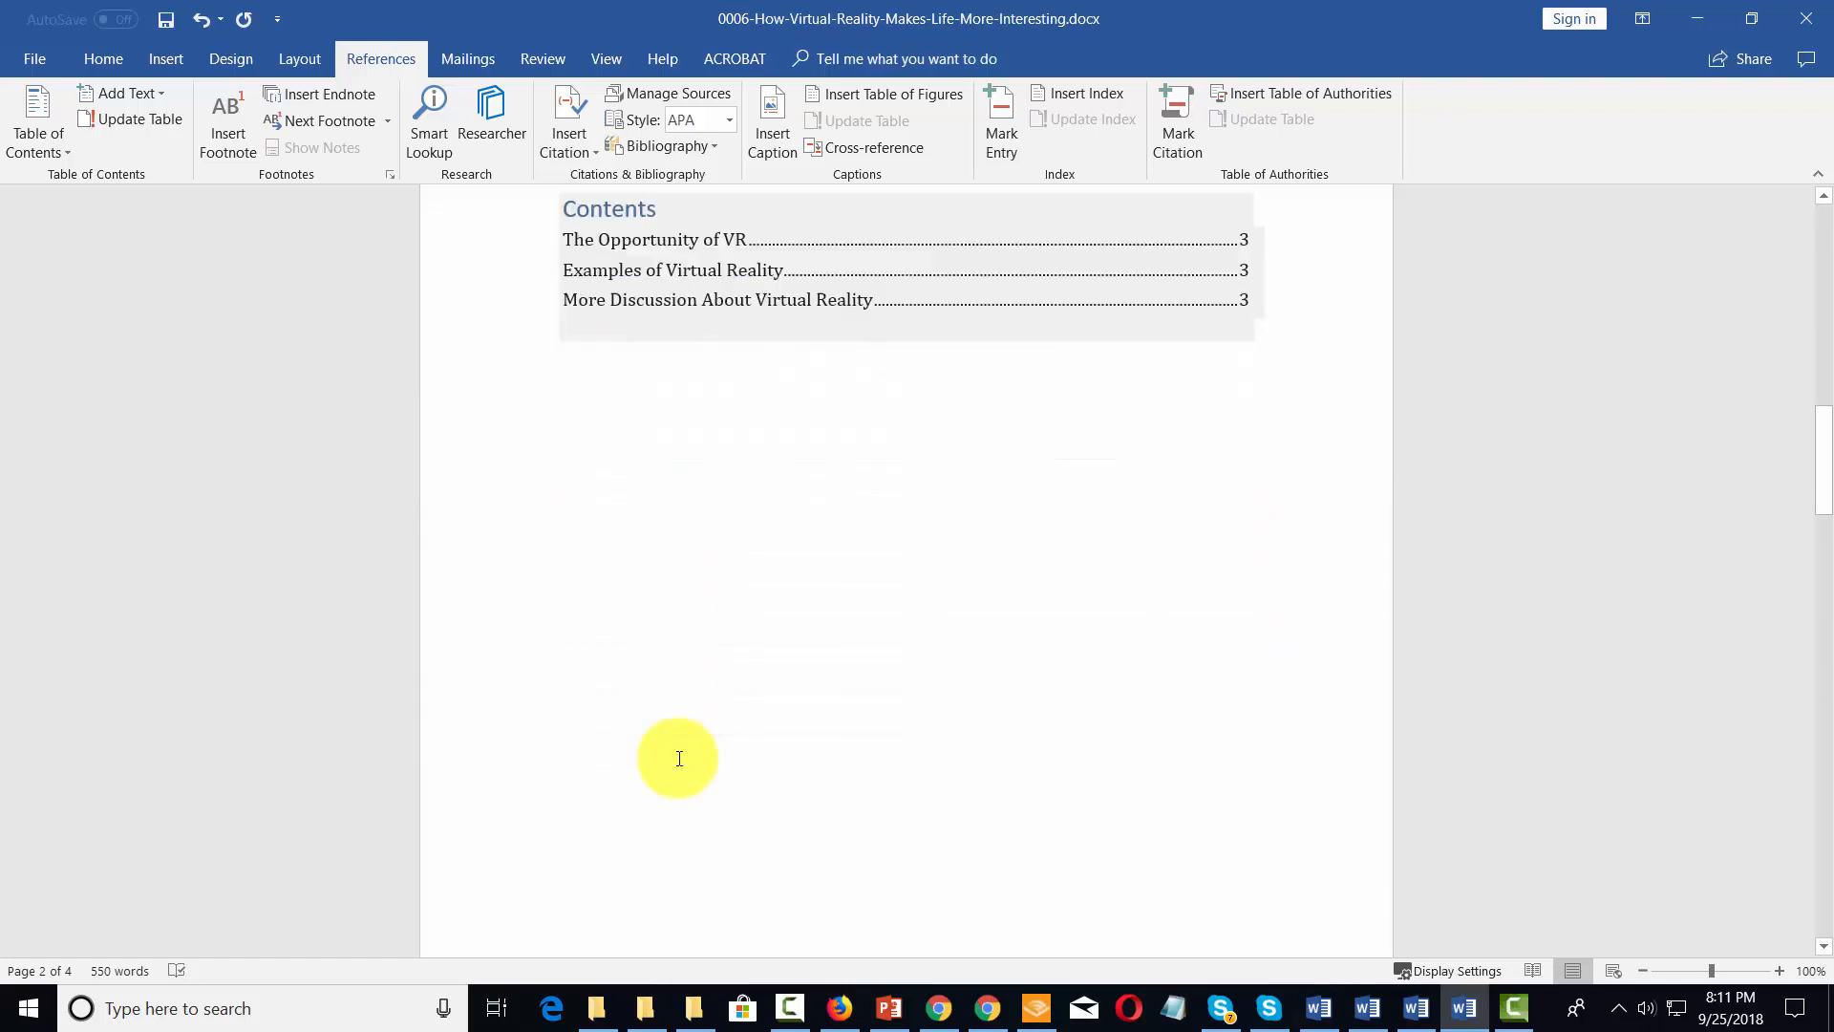
pyautogui.scroll(-3, 679, 759)
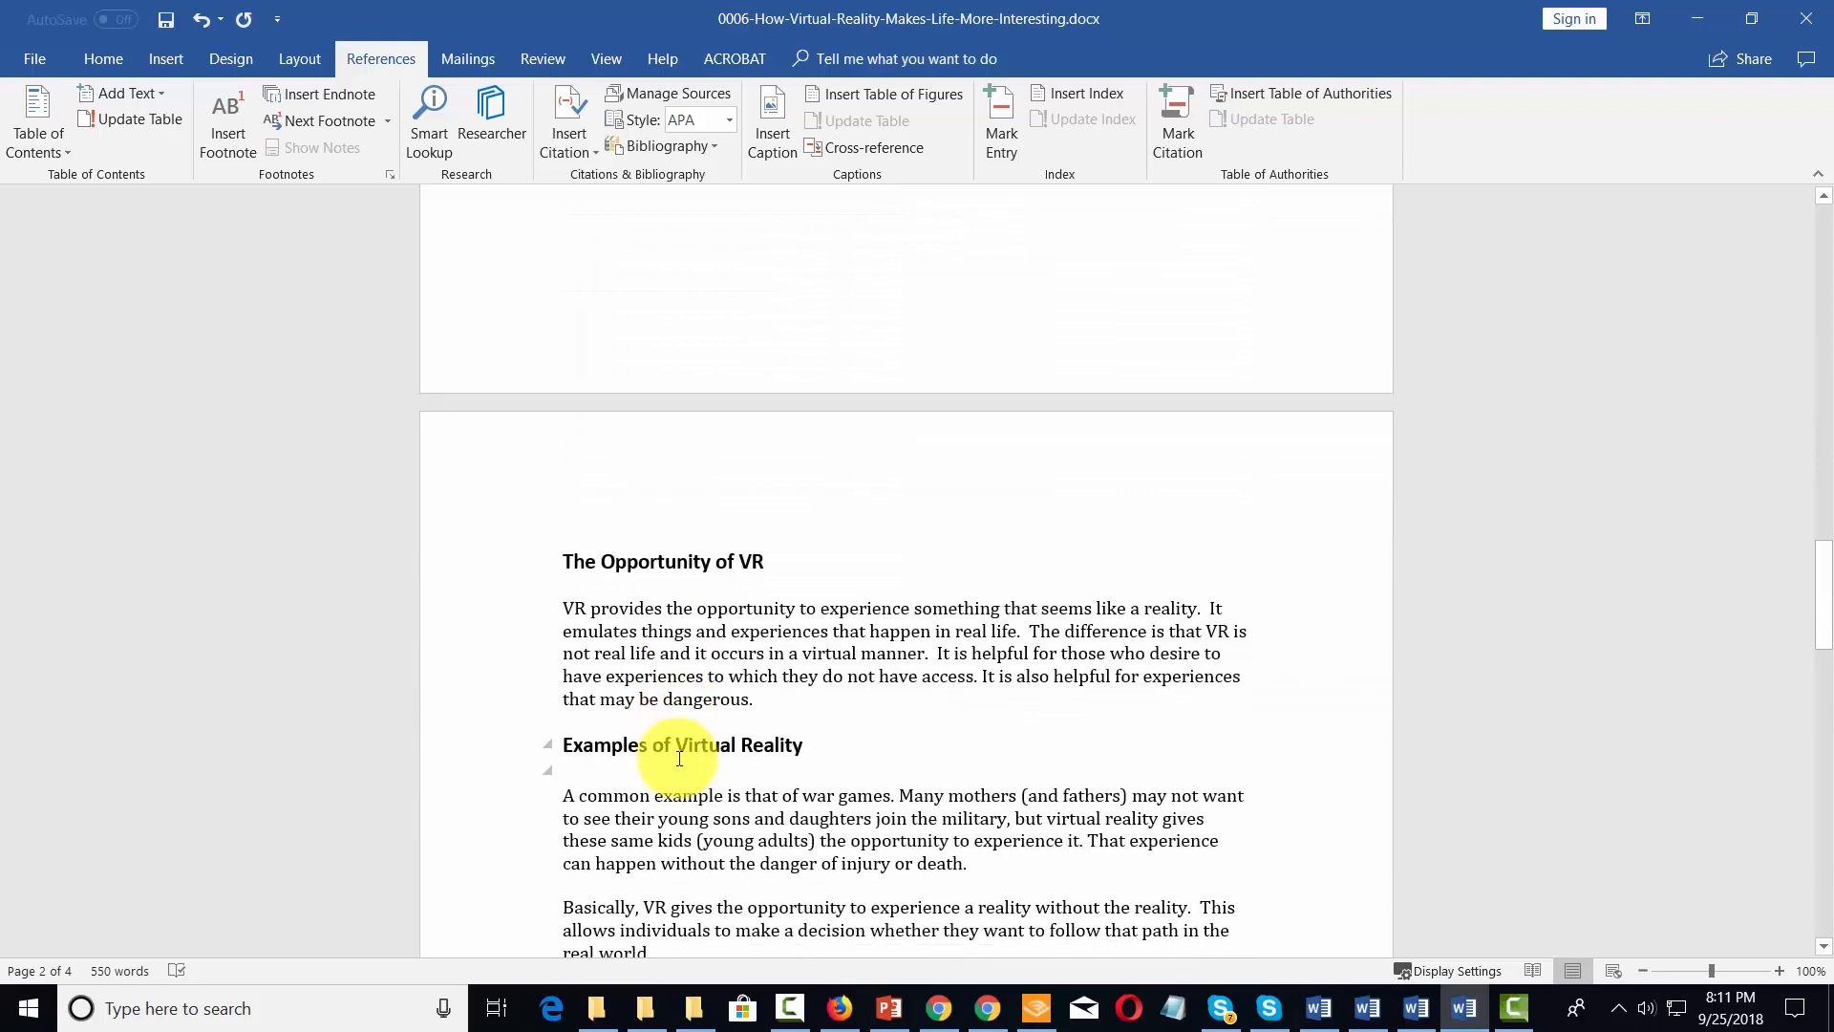
pyautogui.click(776, 699)
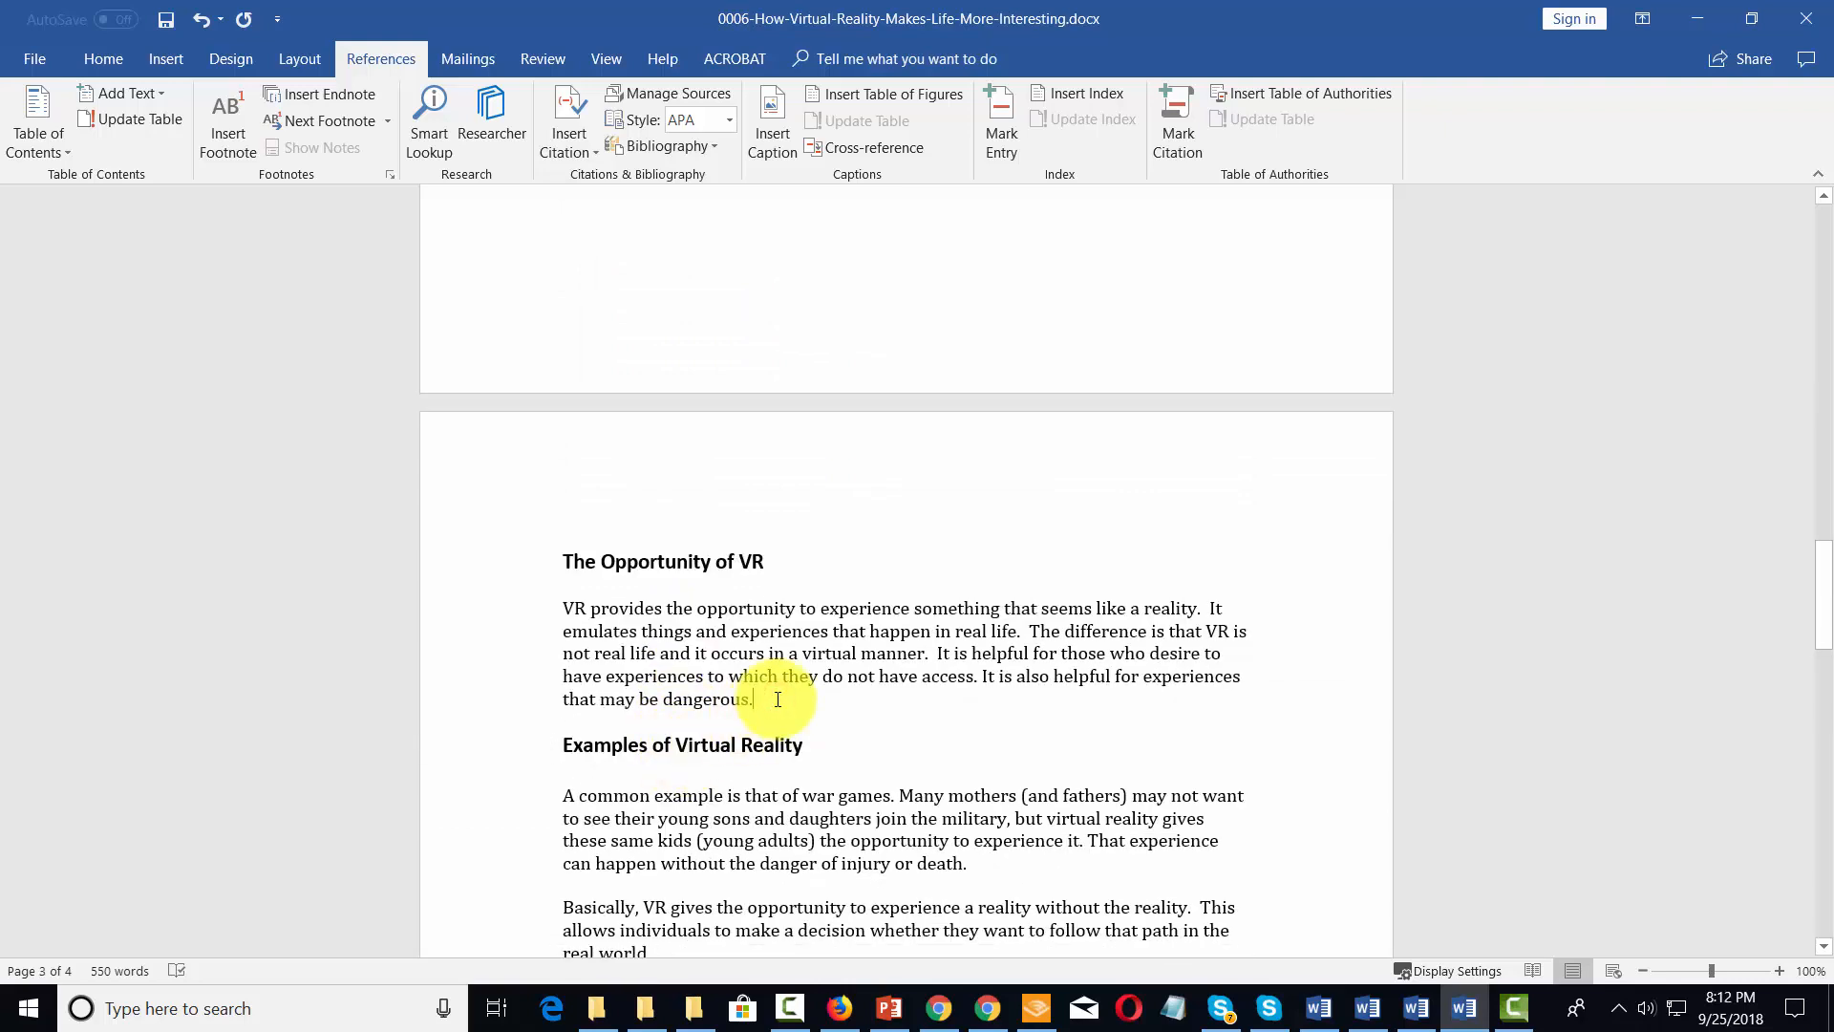
pyautogui.click(172, 65)
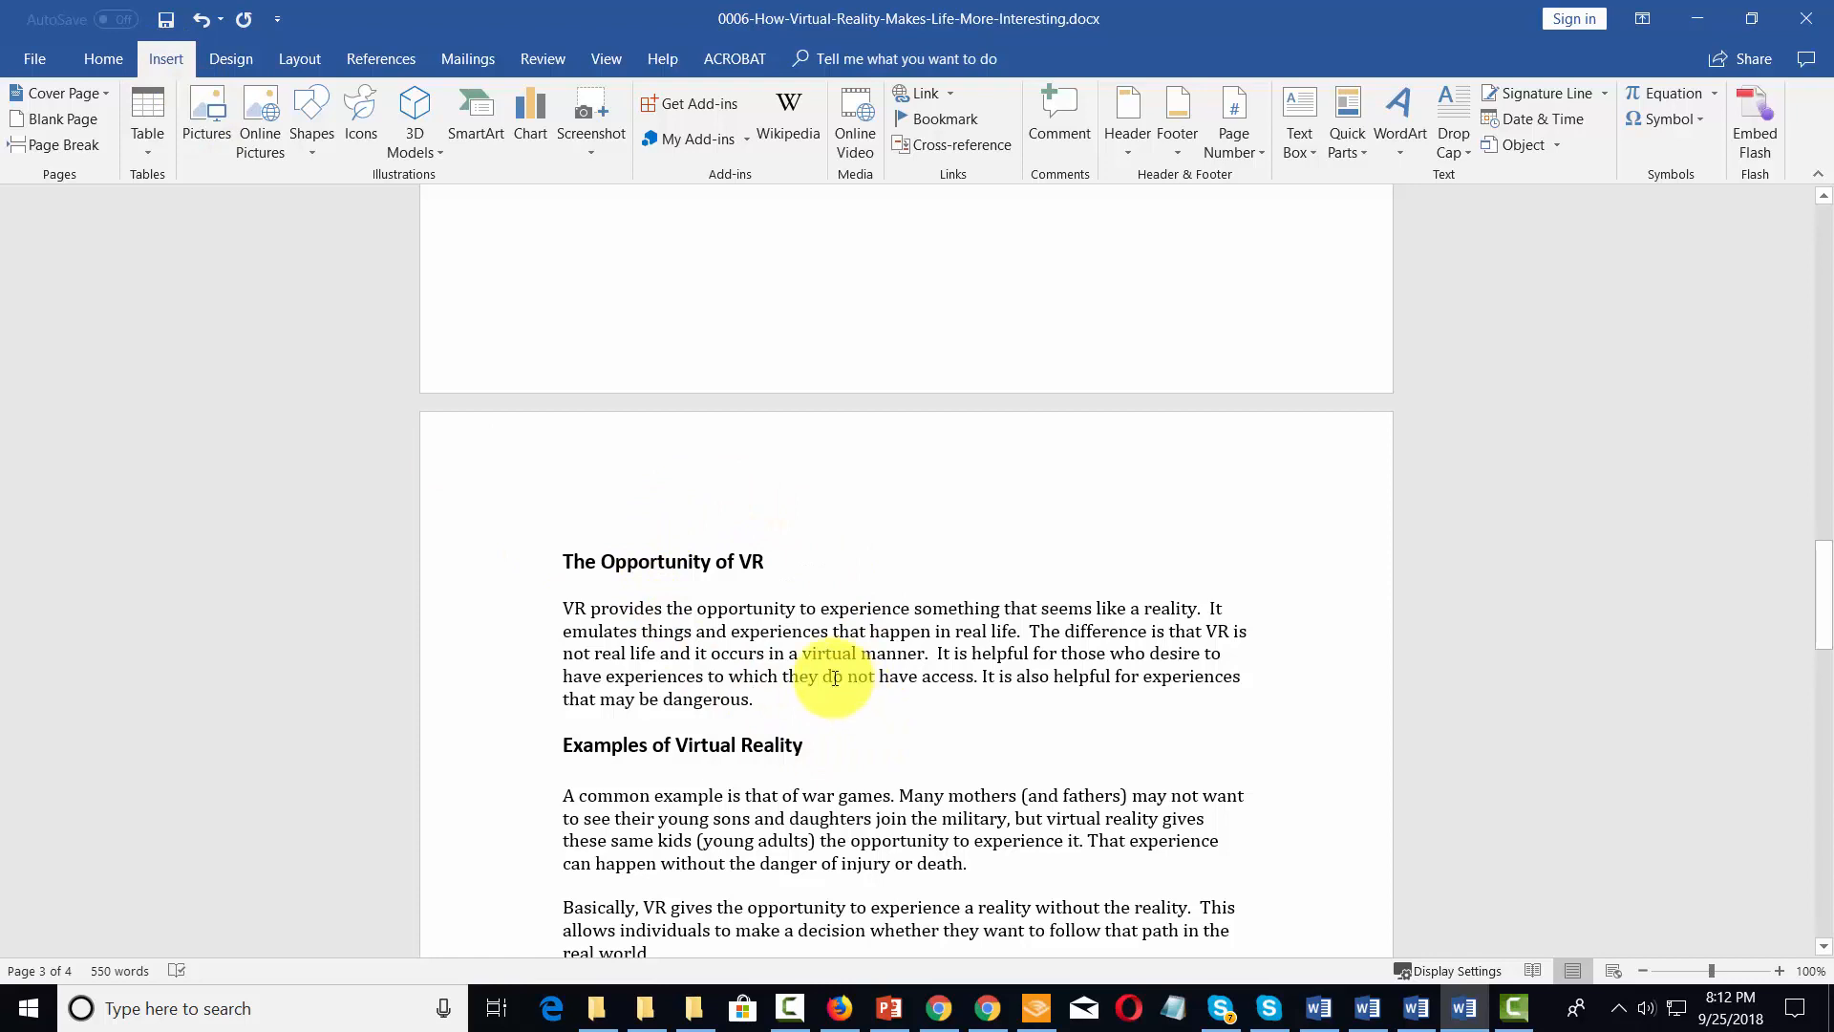
pyautogui.click(72, 146)
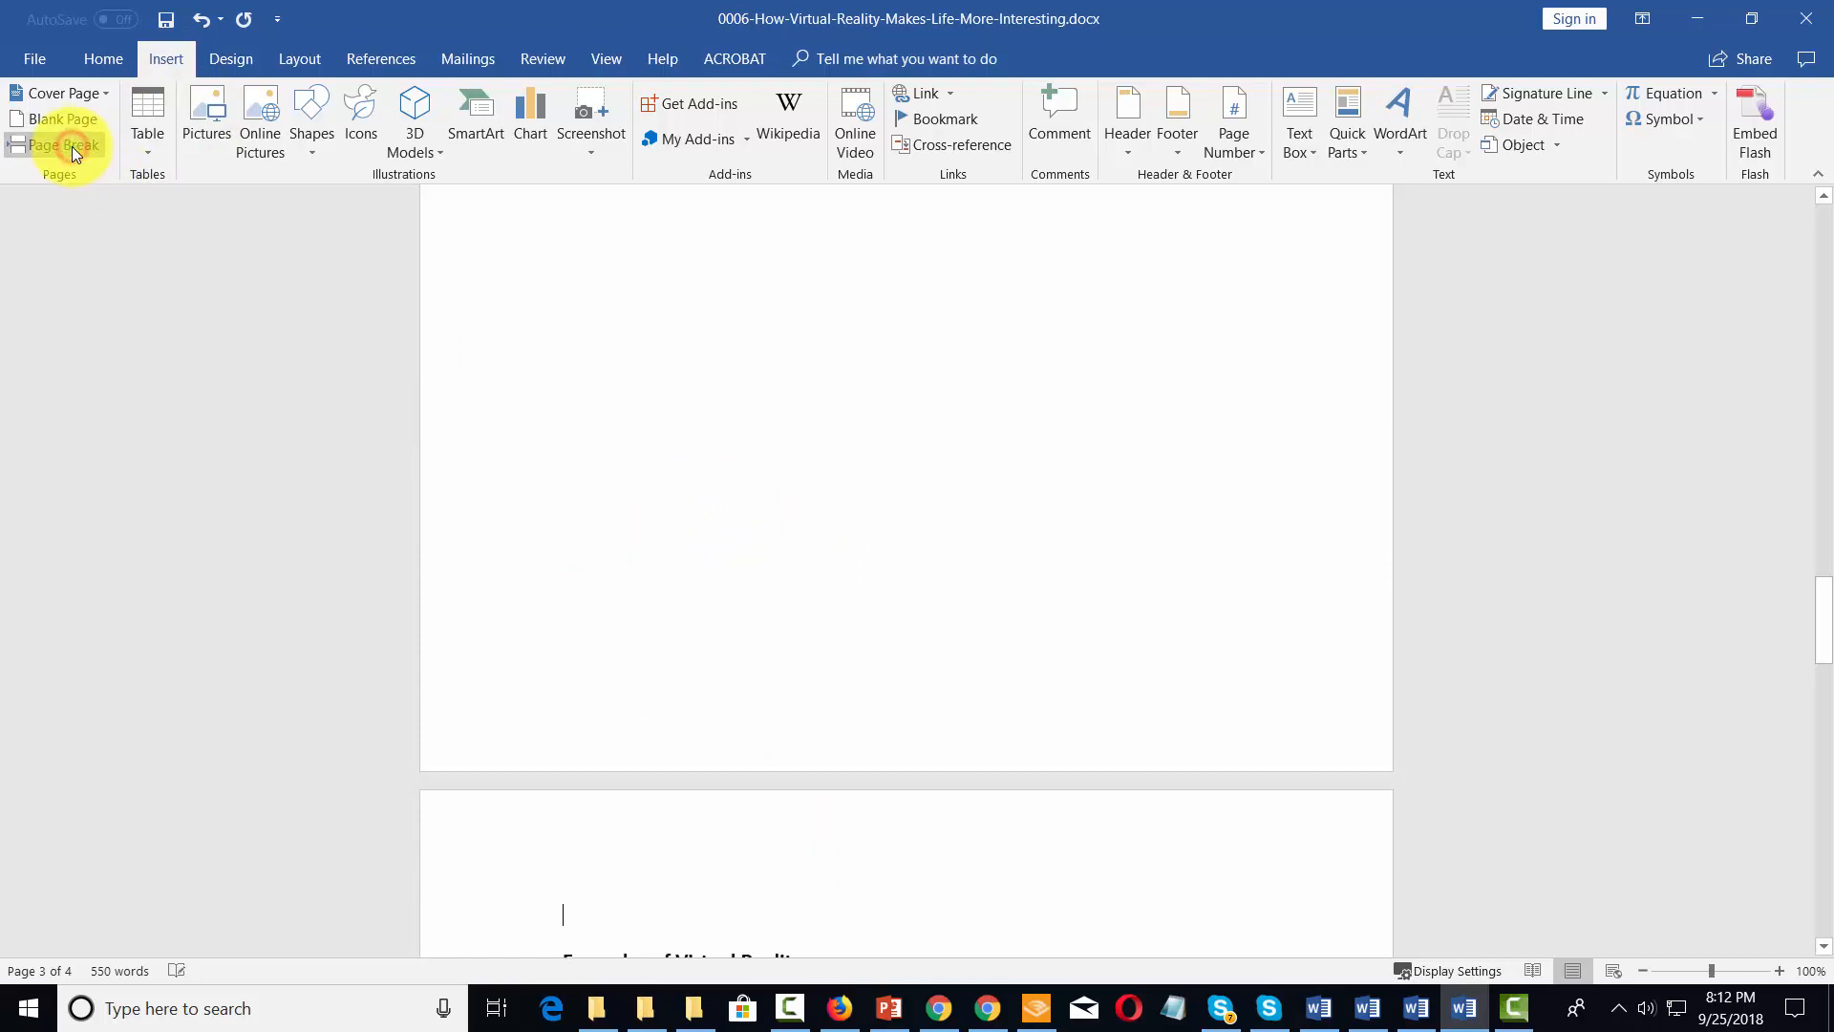
# Insert a page break after the Star Trek paragraph, so that "More Discussion About Virtual Reality" starts on a new page
pyautogui.scroll(-5, 934, 525)
pyautogui.scroll(-2, 937, 530)
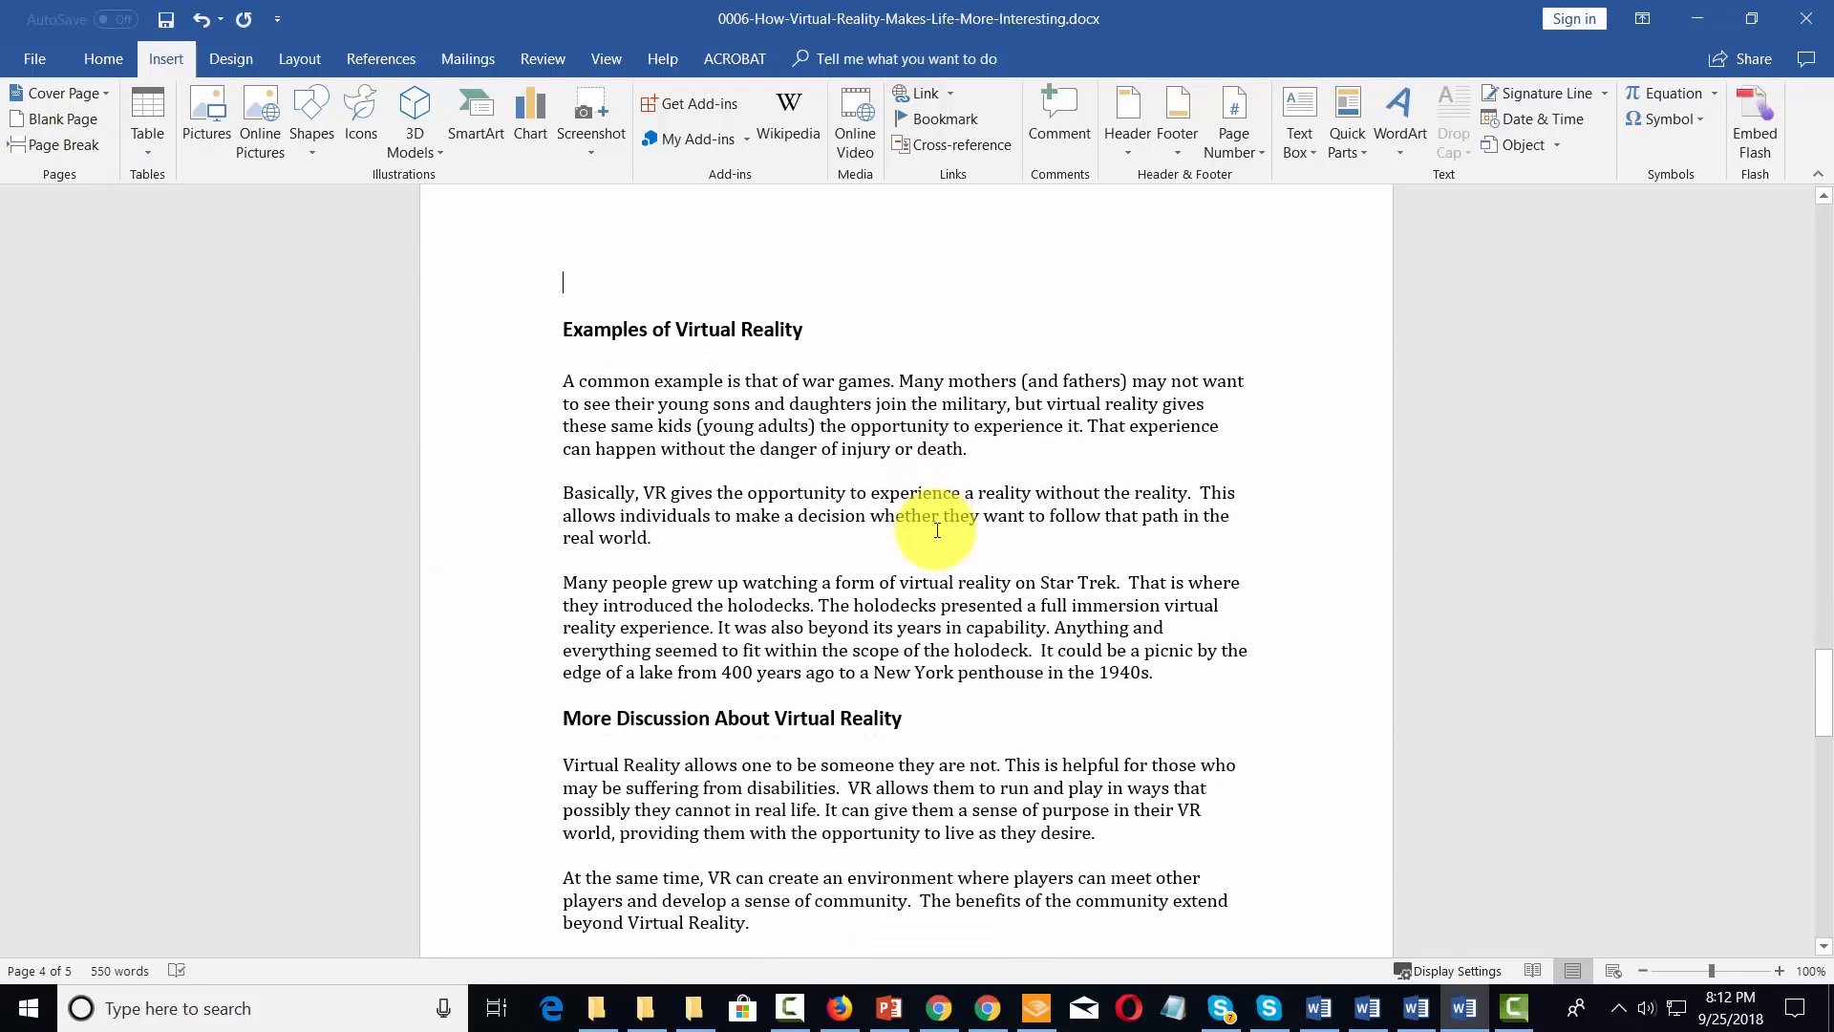
pyautogui.click(1153, 673)
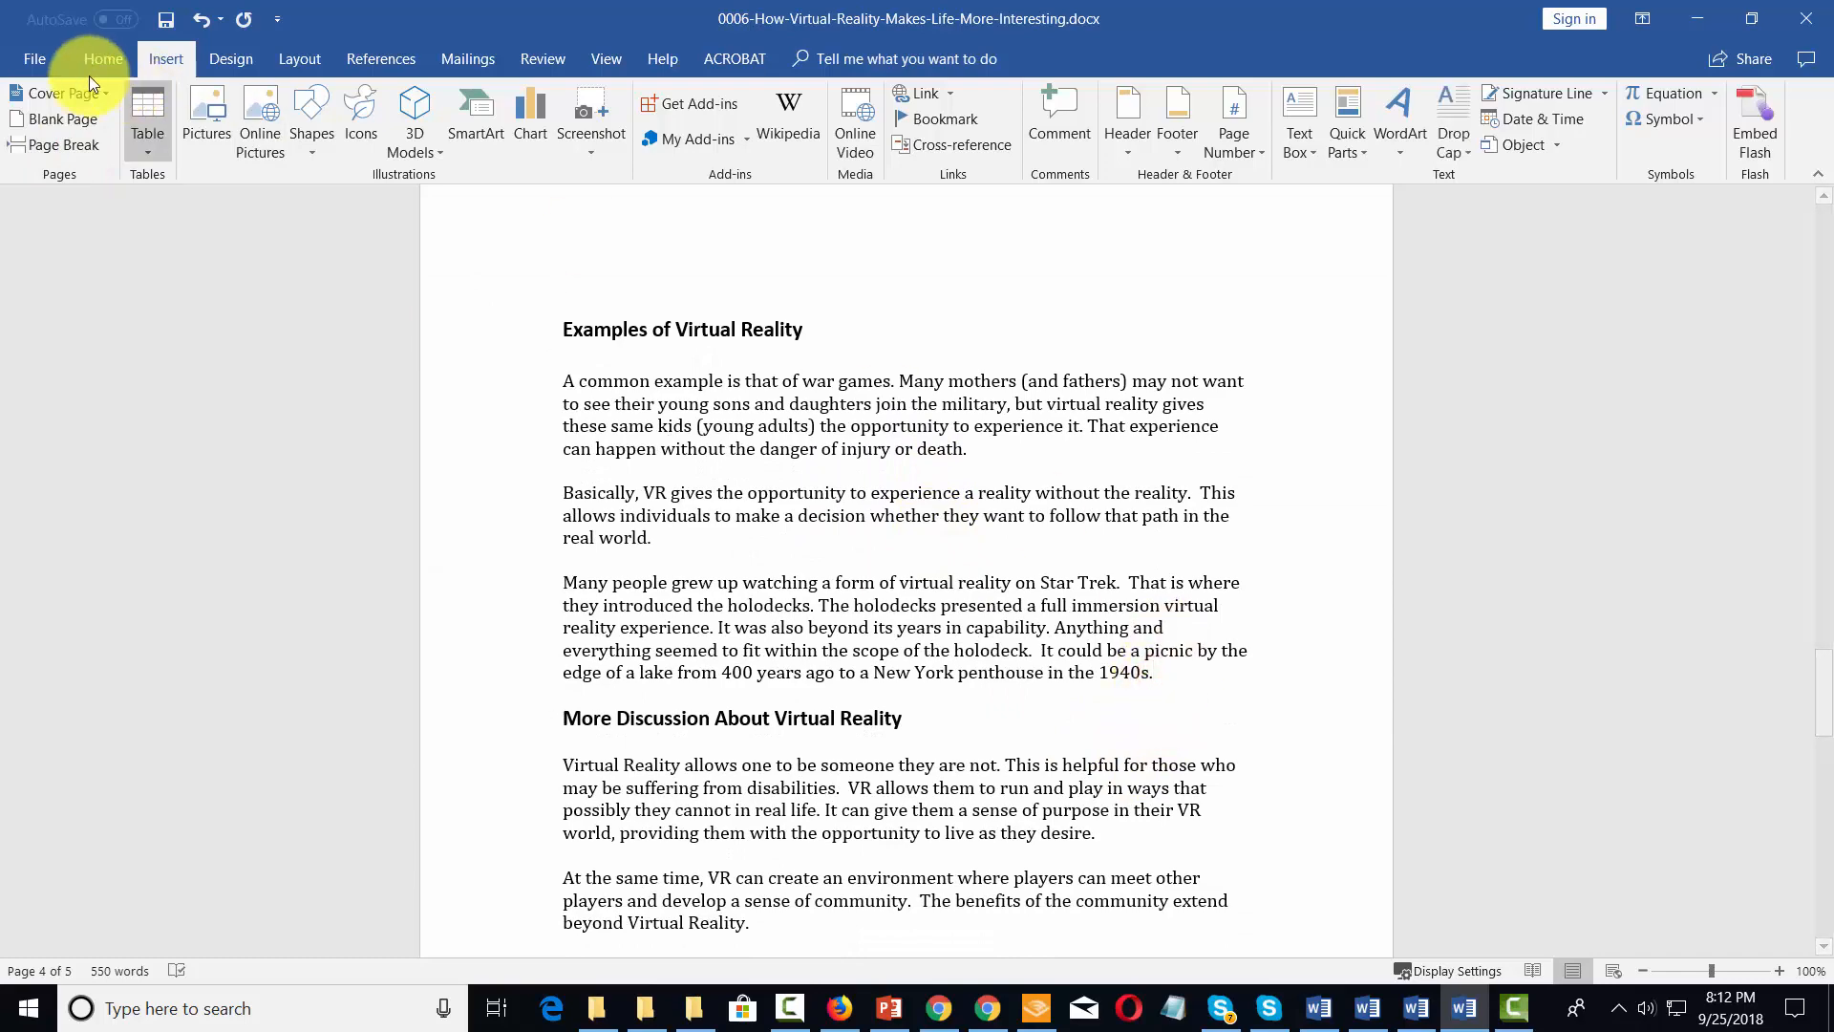
pyautogui.click(44, 148)
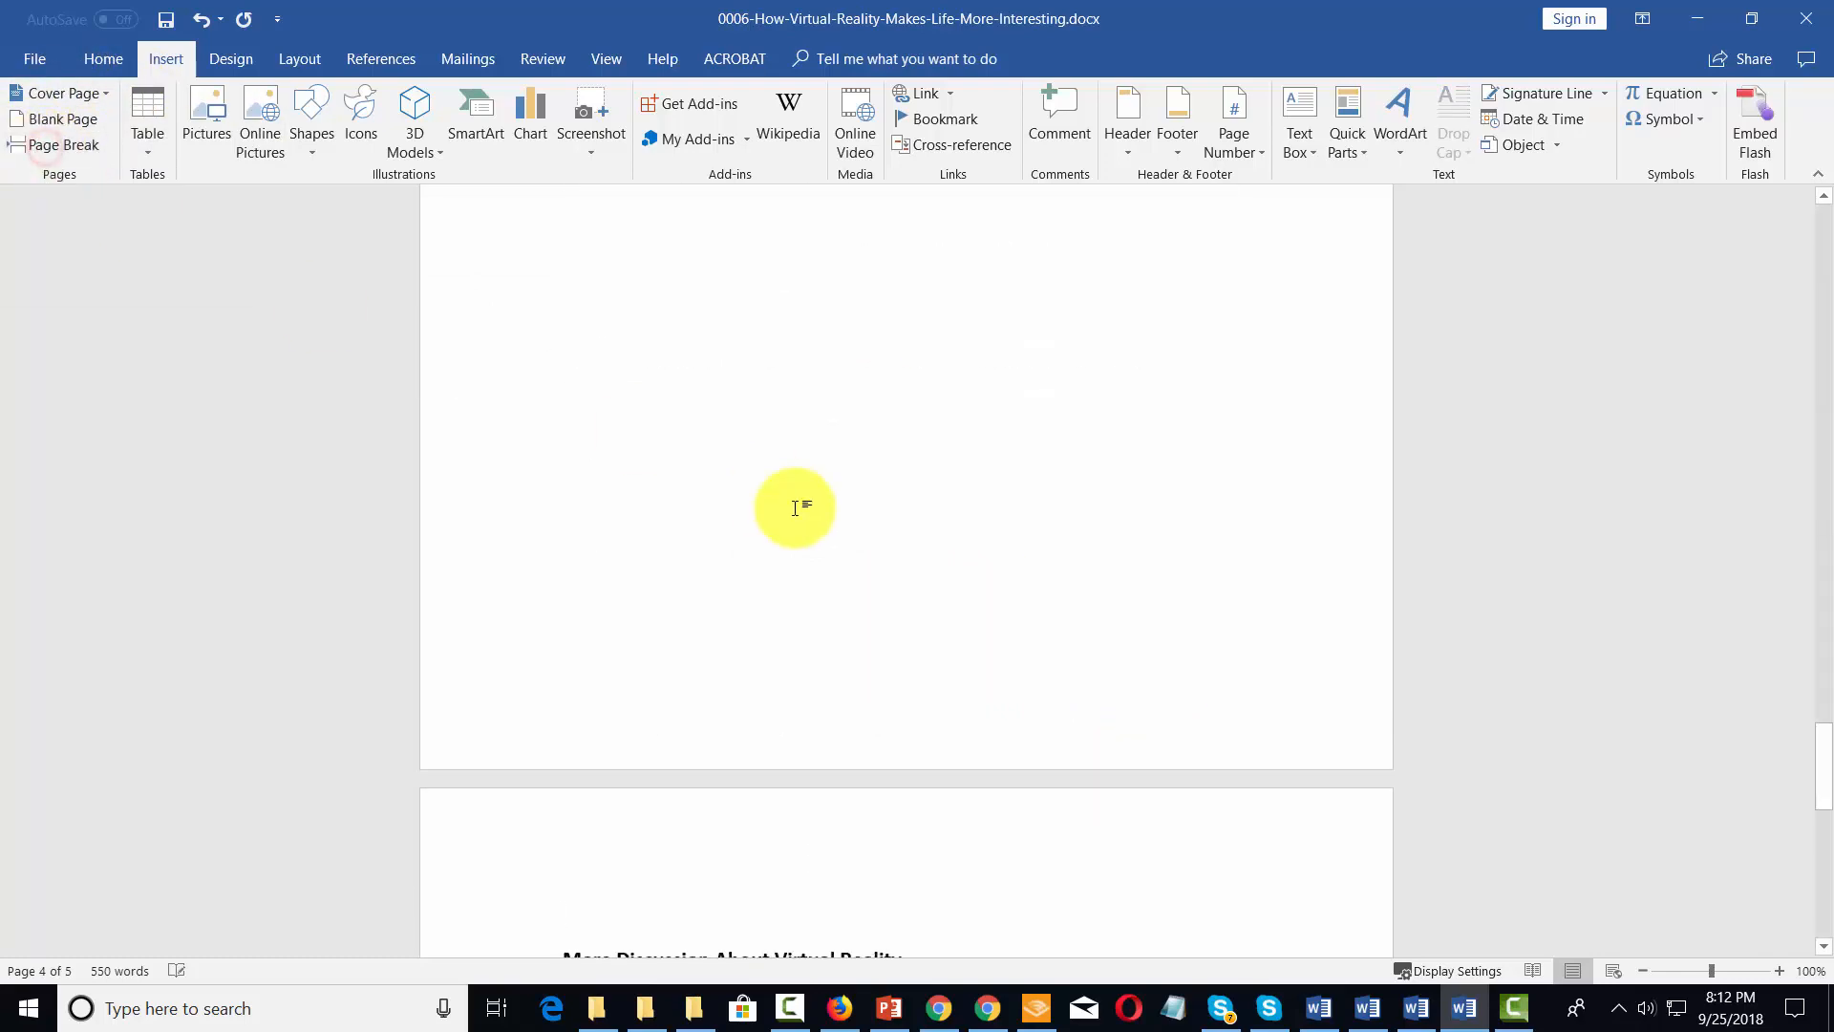
pyautogui.scroll(-5, 792, 503)
pyautogui.scroll(5, 796, 507)
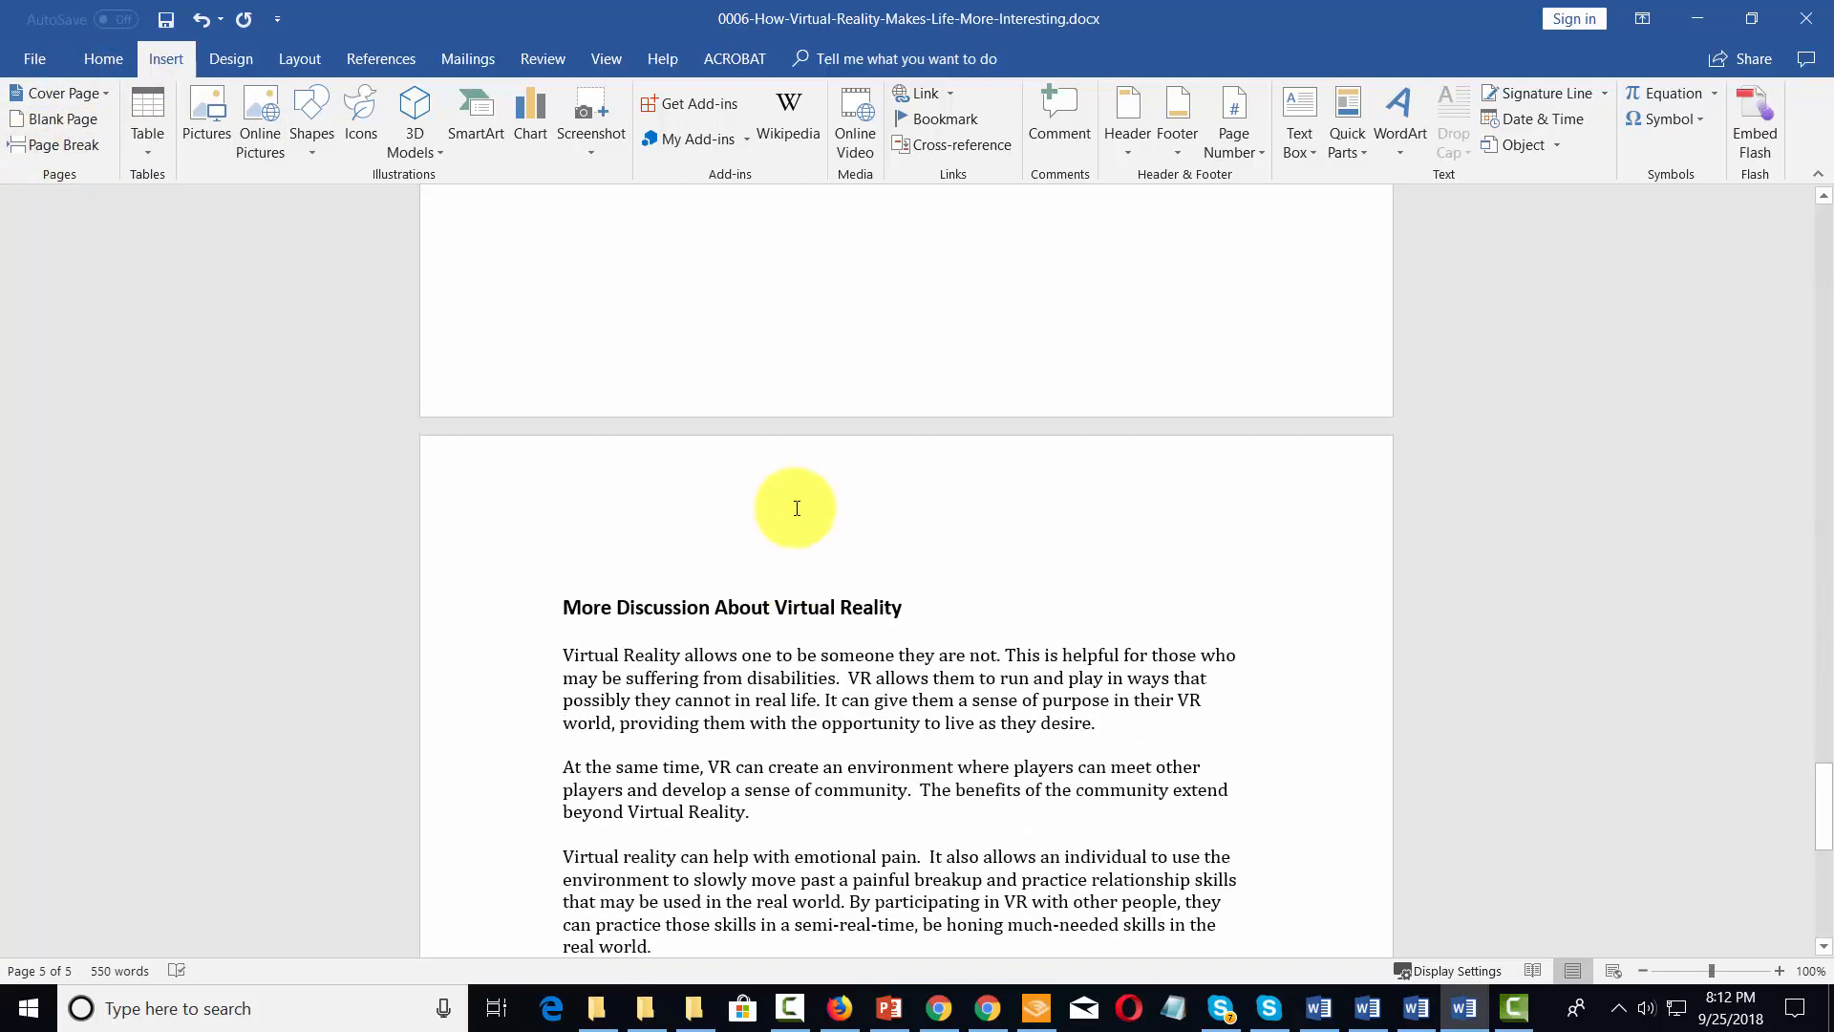
pyautogui.scroll(-15, 797, 508)
pyautogui.scroll(15, 797, 507)
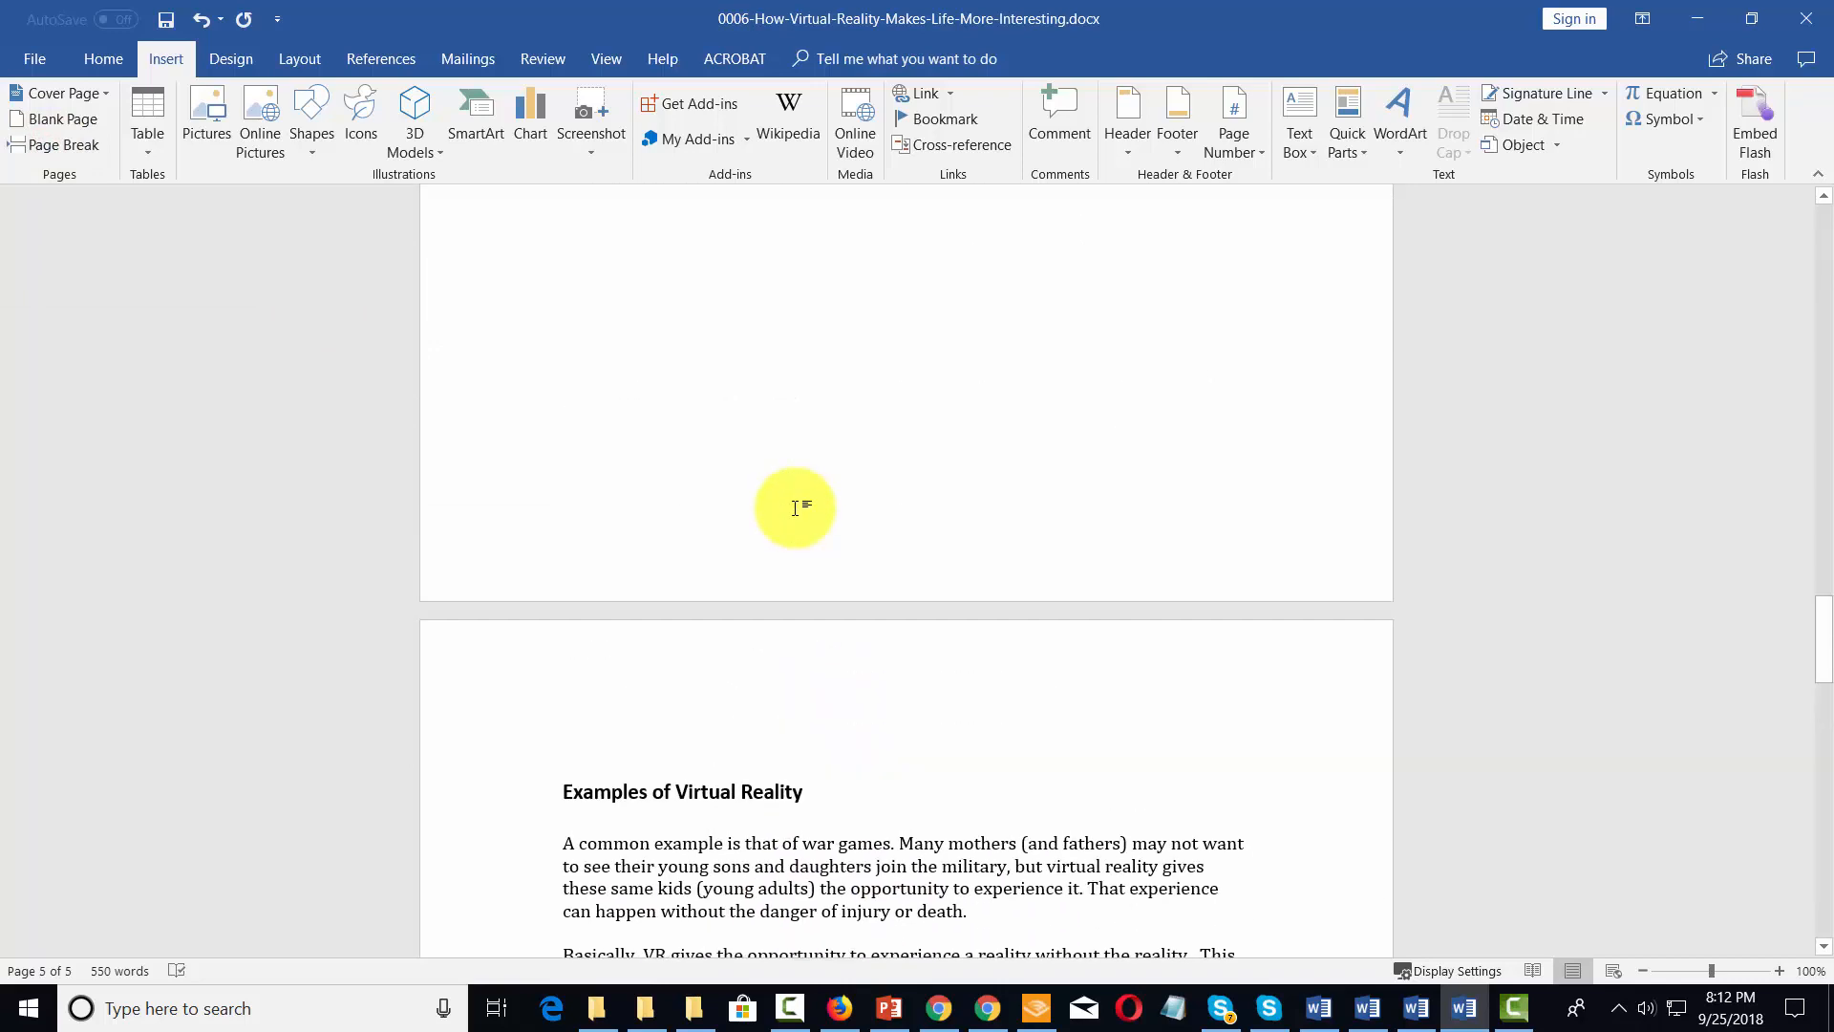
# Update the table of contents with the page numbers only option and deselect the table
pyautogui.scroll(10, 797, 507)
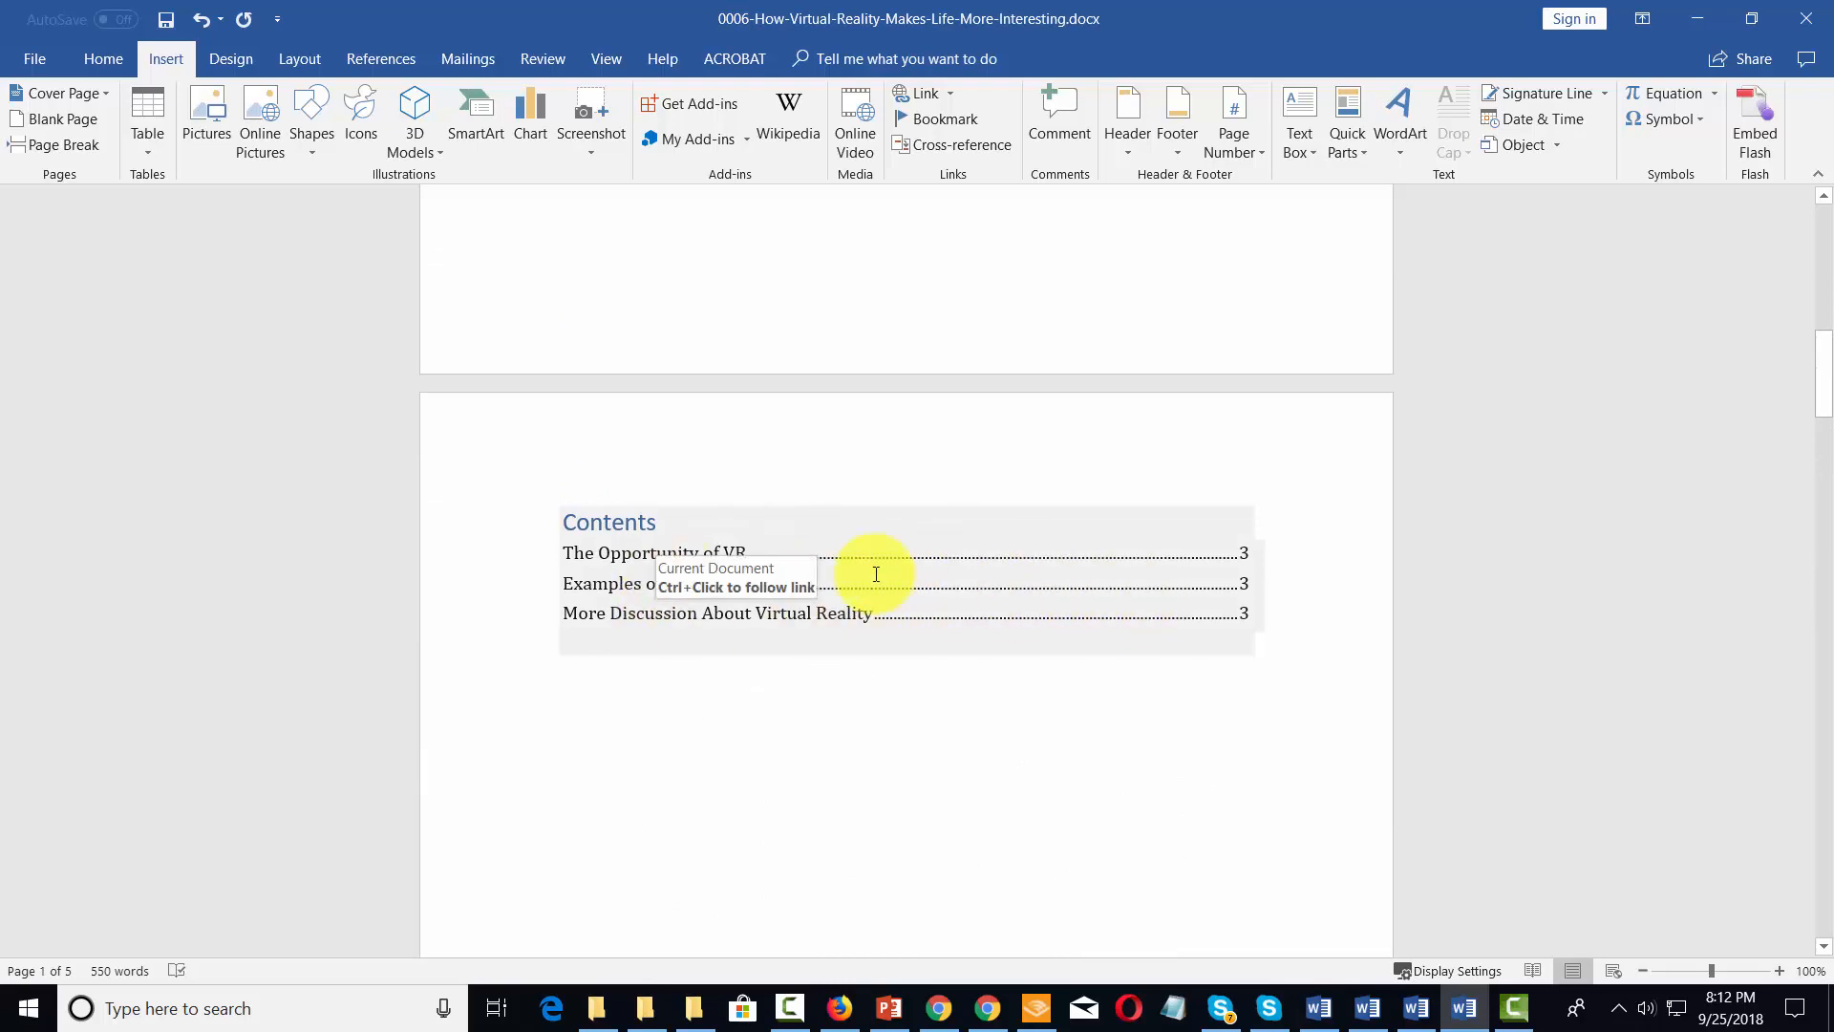
pyautogui.click(398, 59)
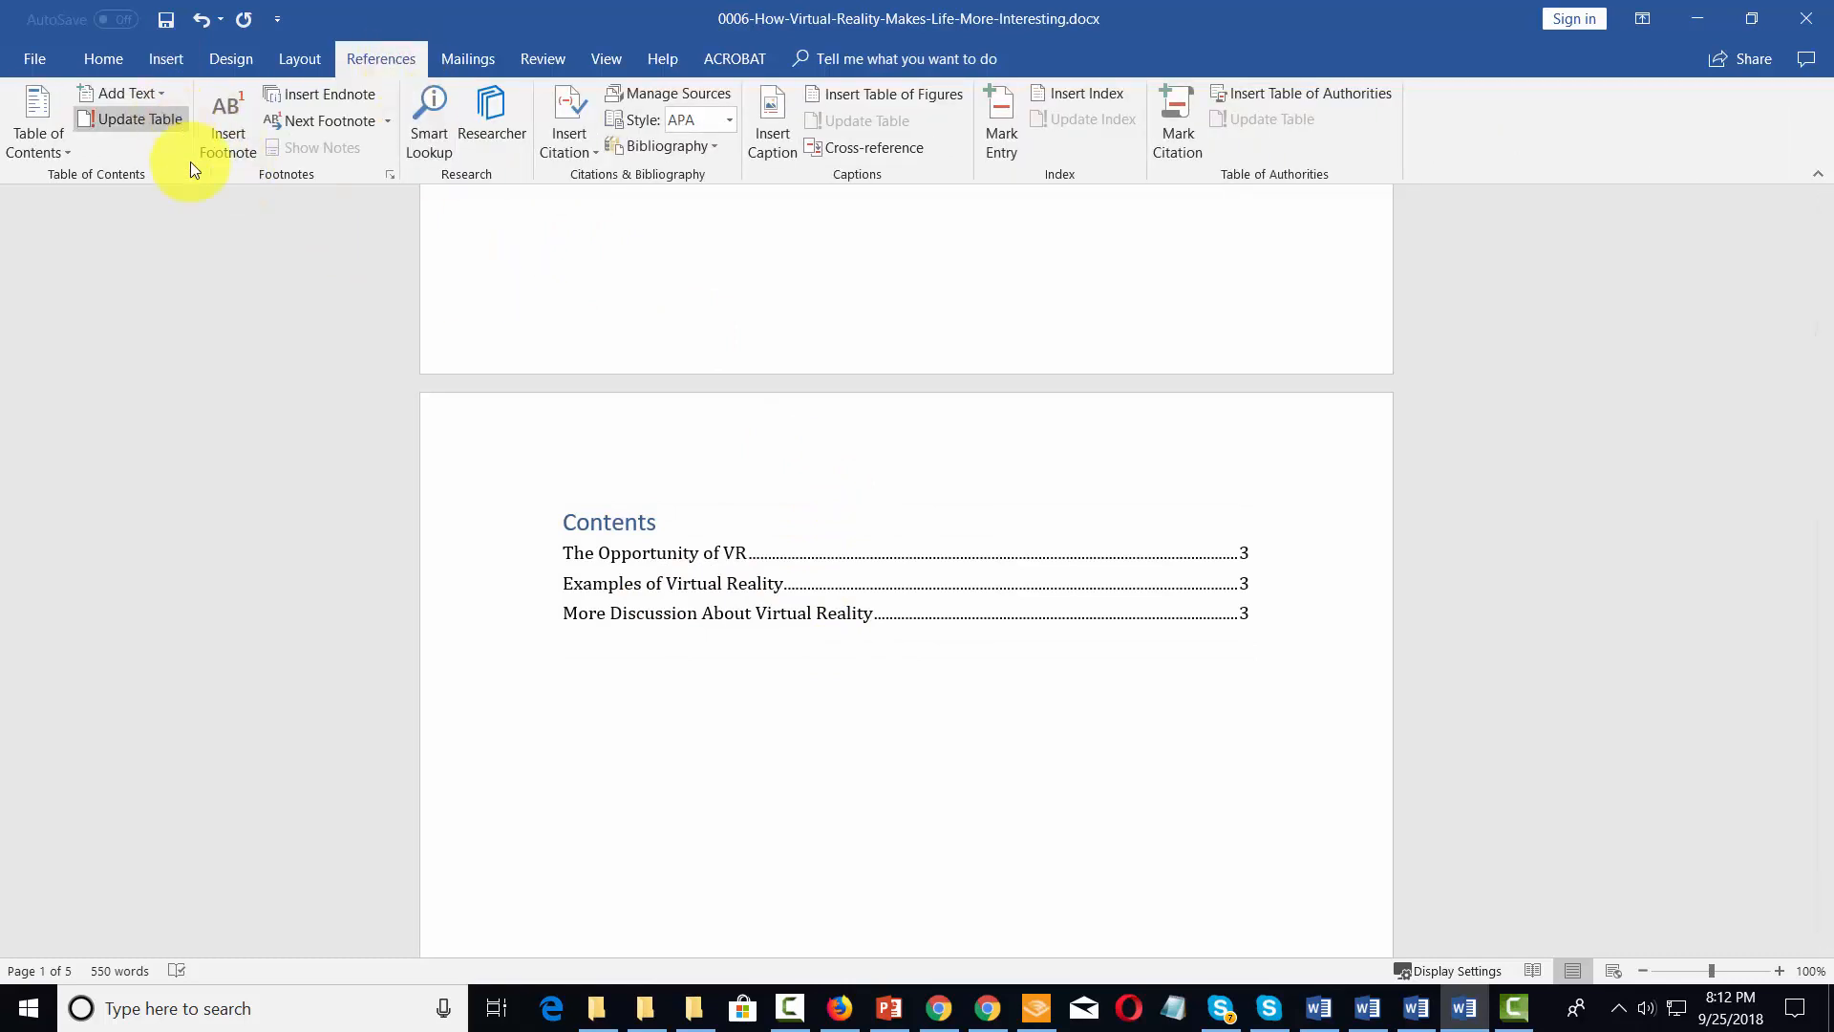
pyautogui.click(759, 585)
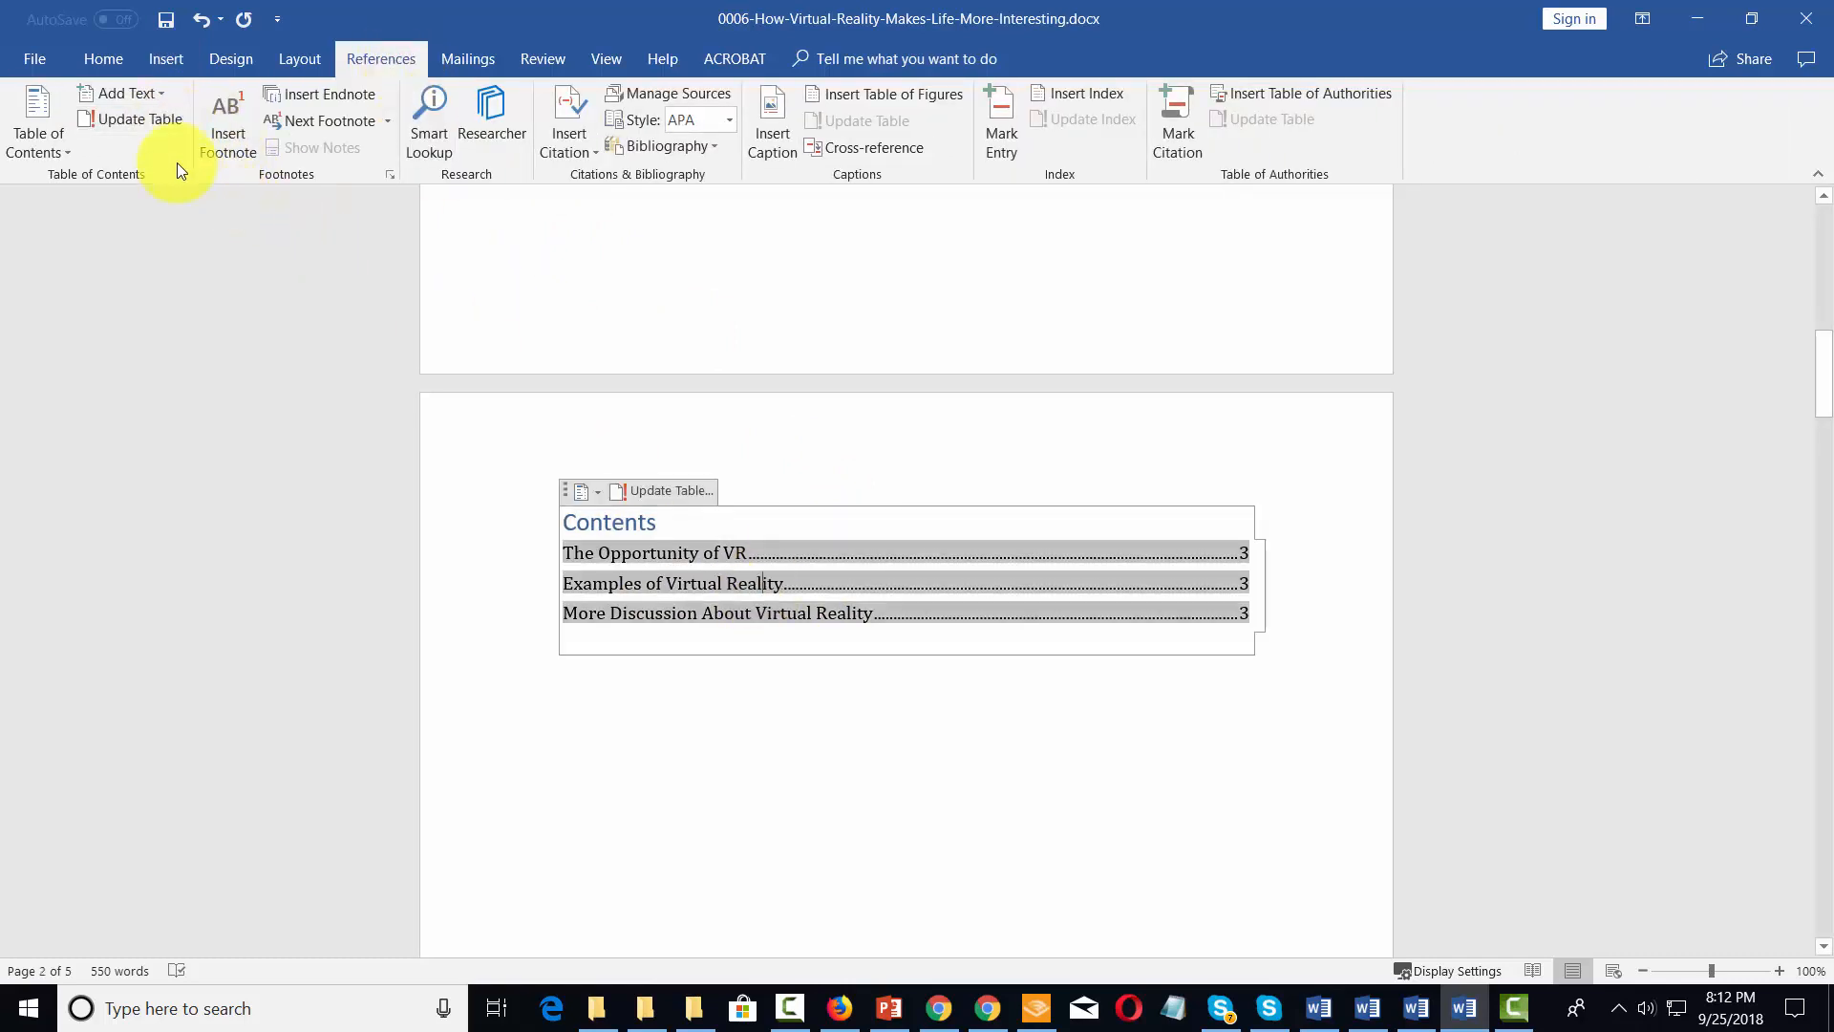
pyautogui.click(129, 121)
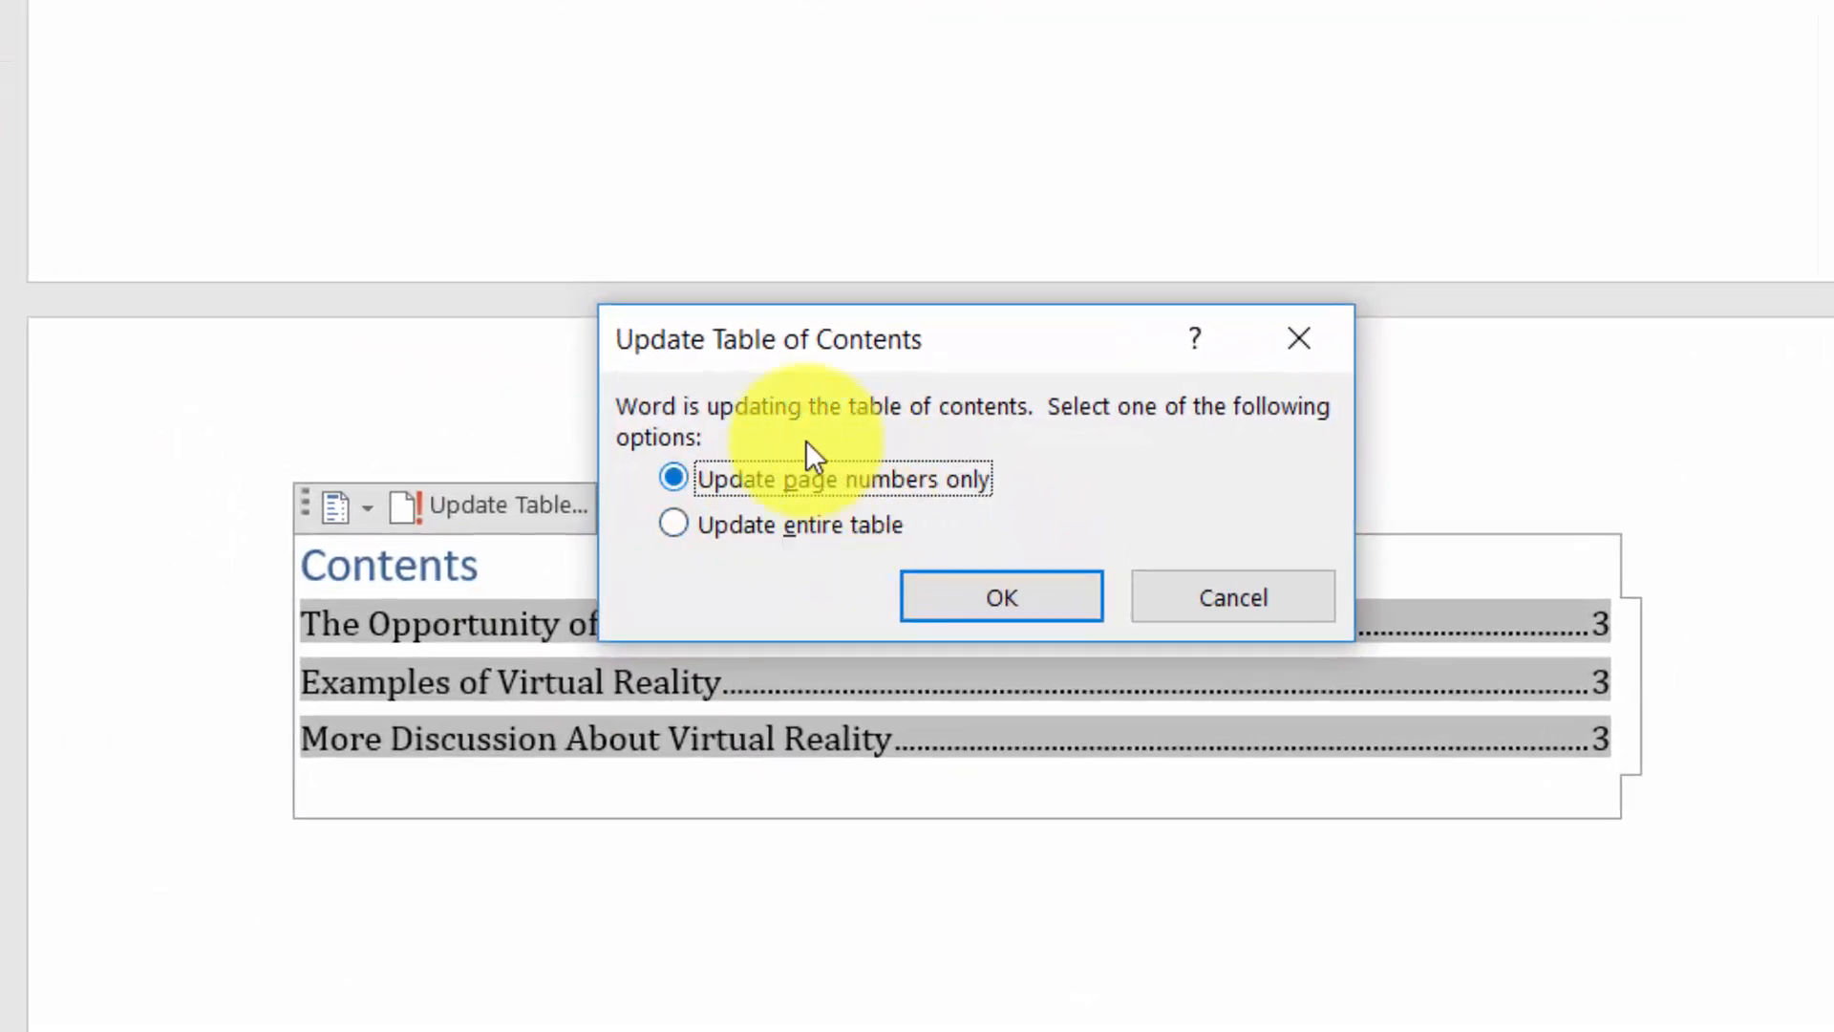
pyautogui.click(988, 600)
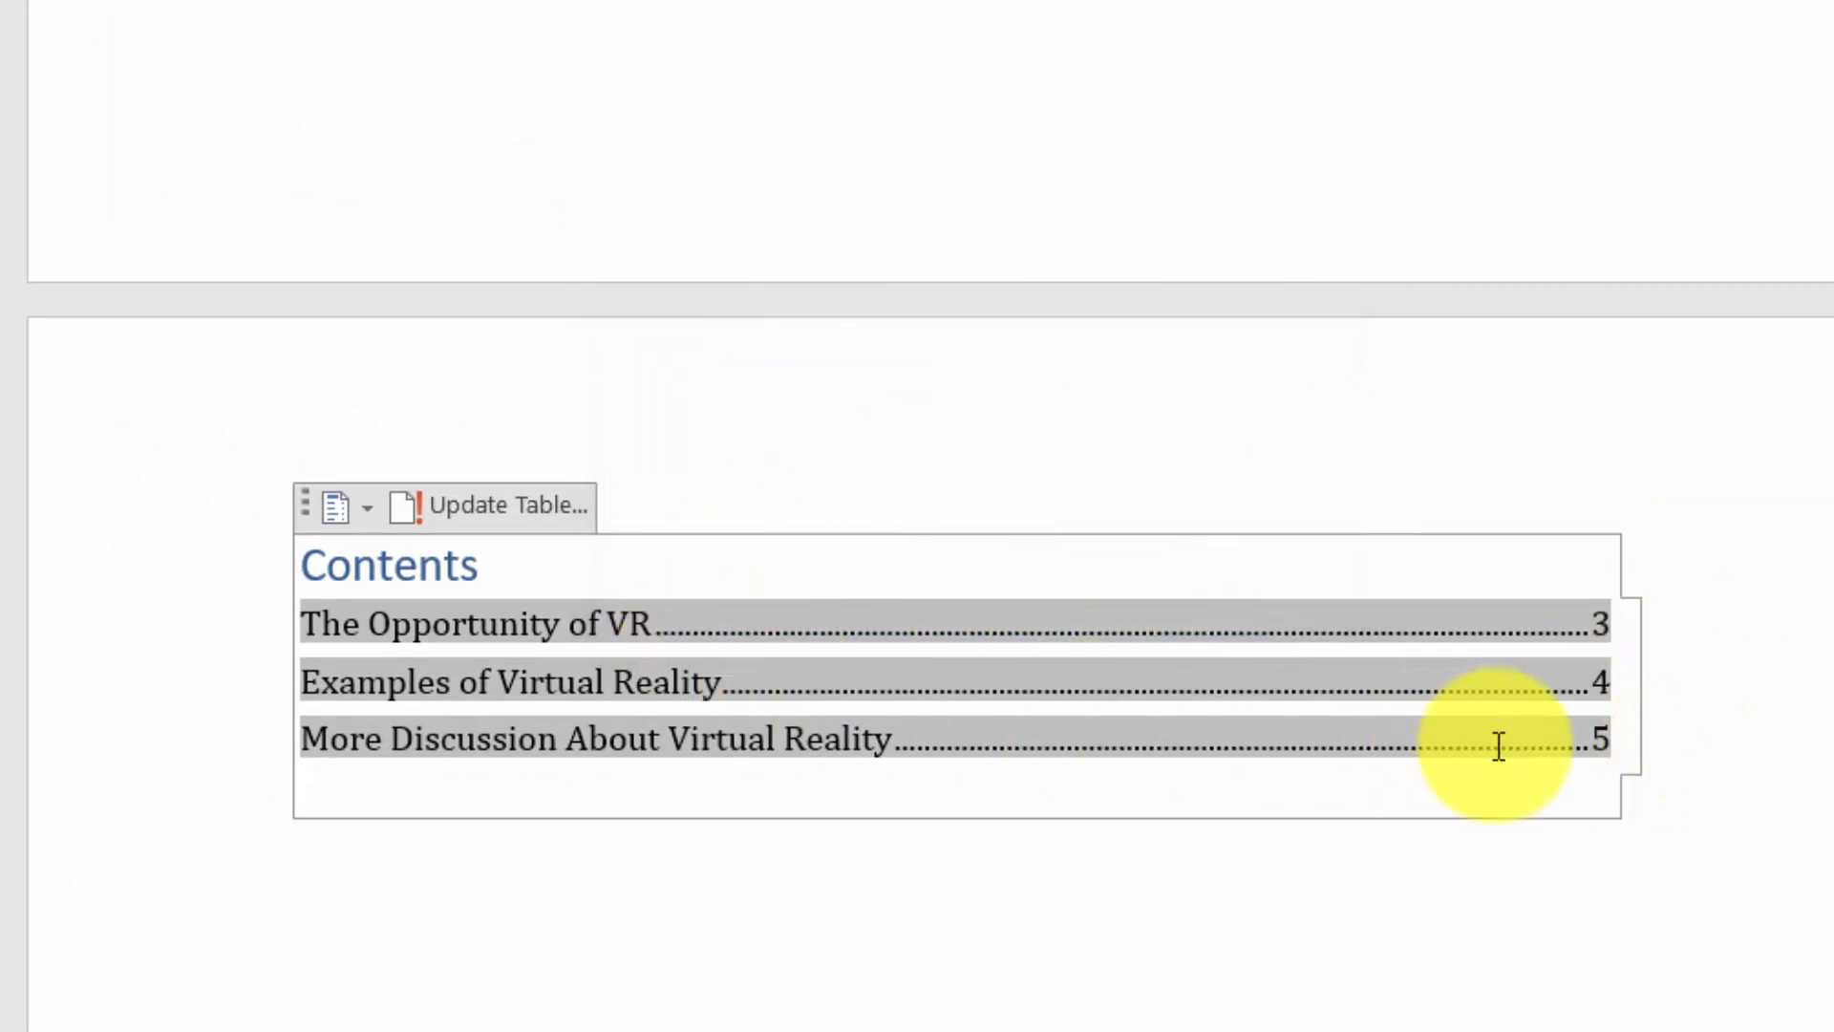
pyautogui.click(1554, 956)
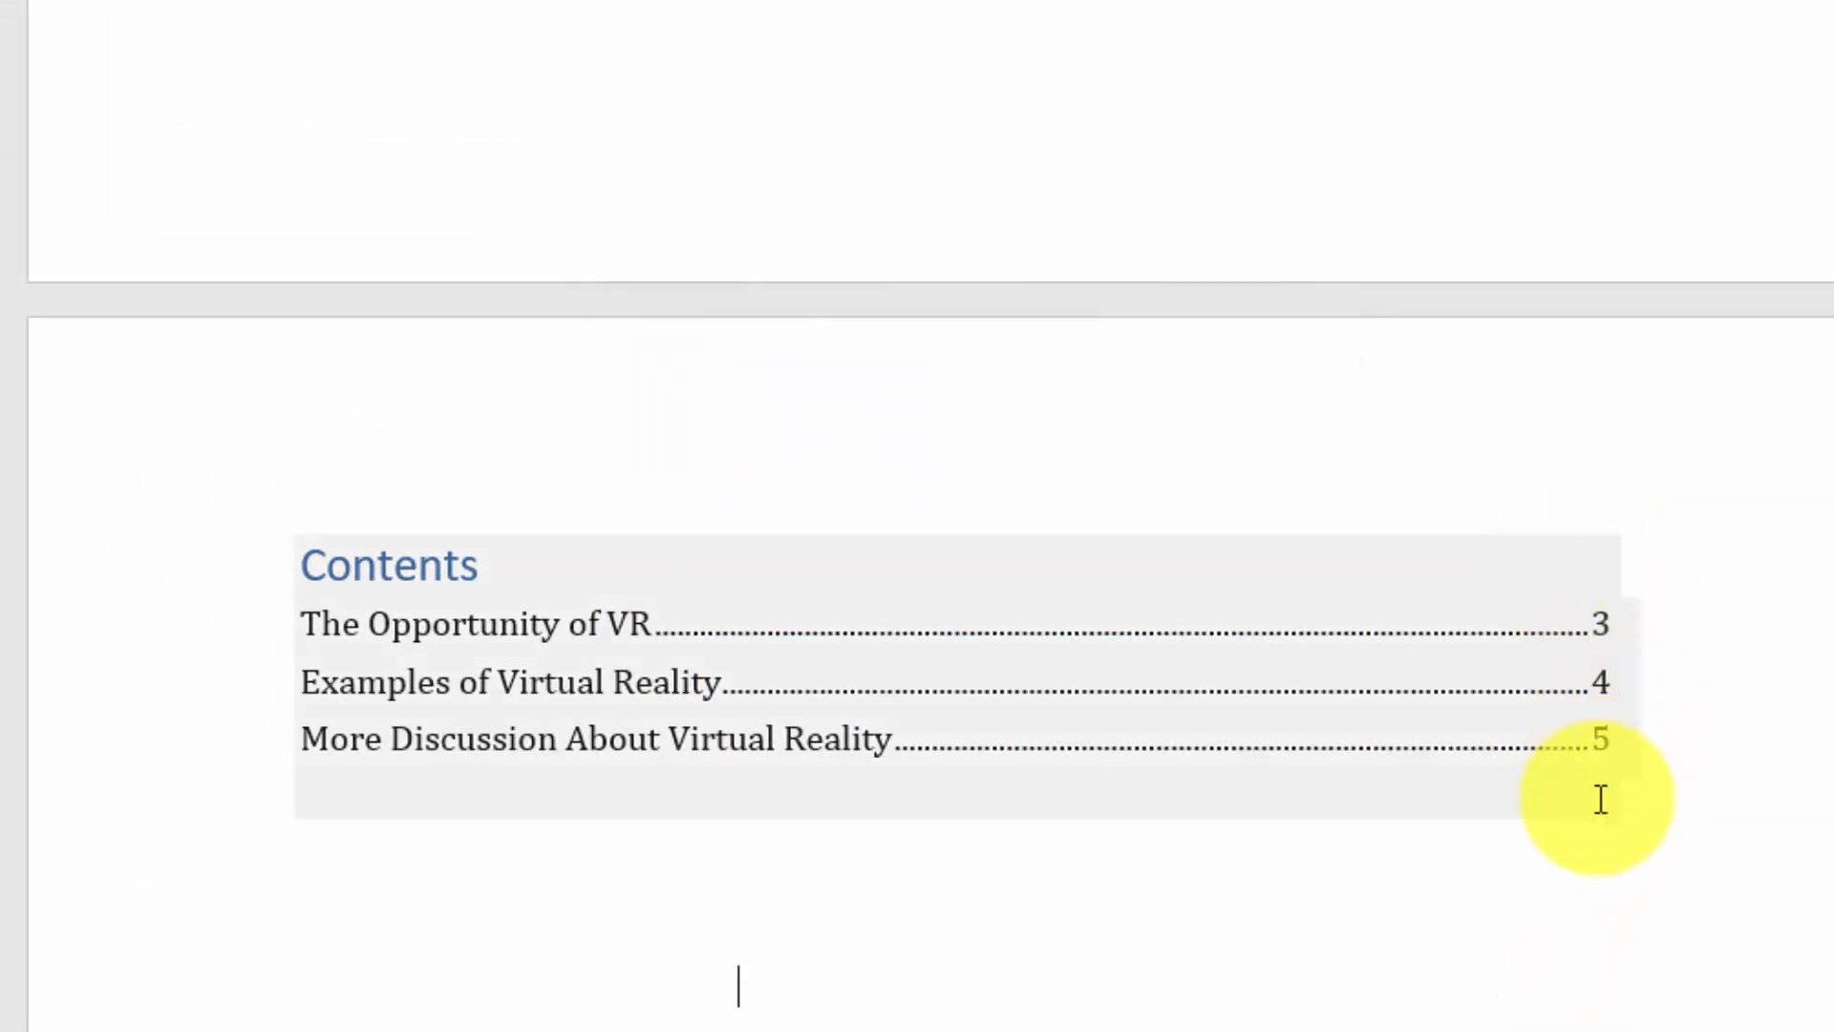